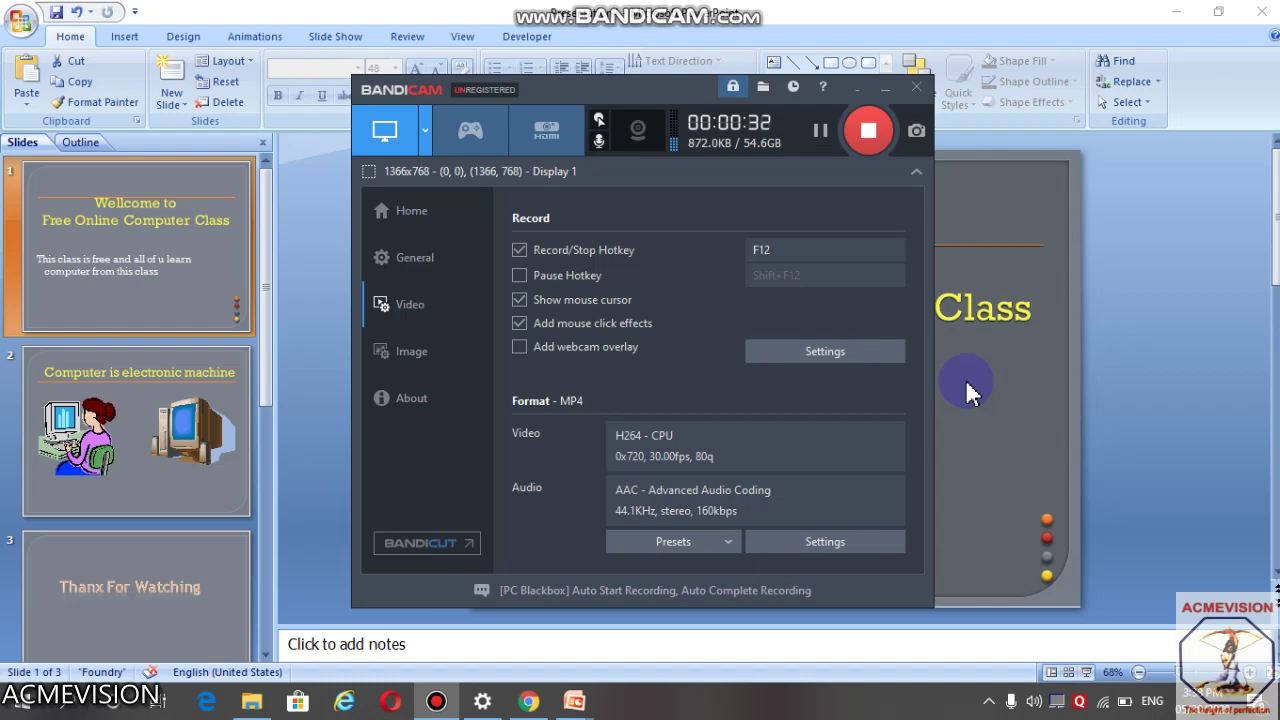
Step: Minimize the Bandicam recorder window to the system tray
left_click(912, 87)
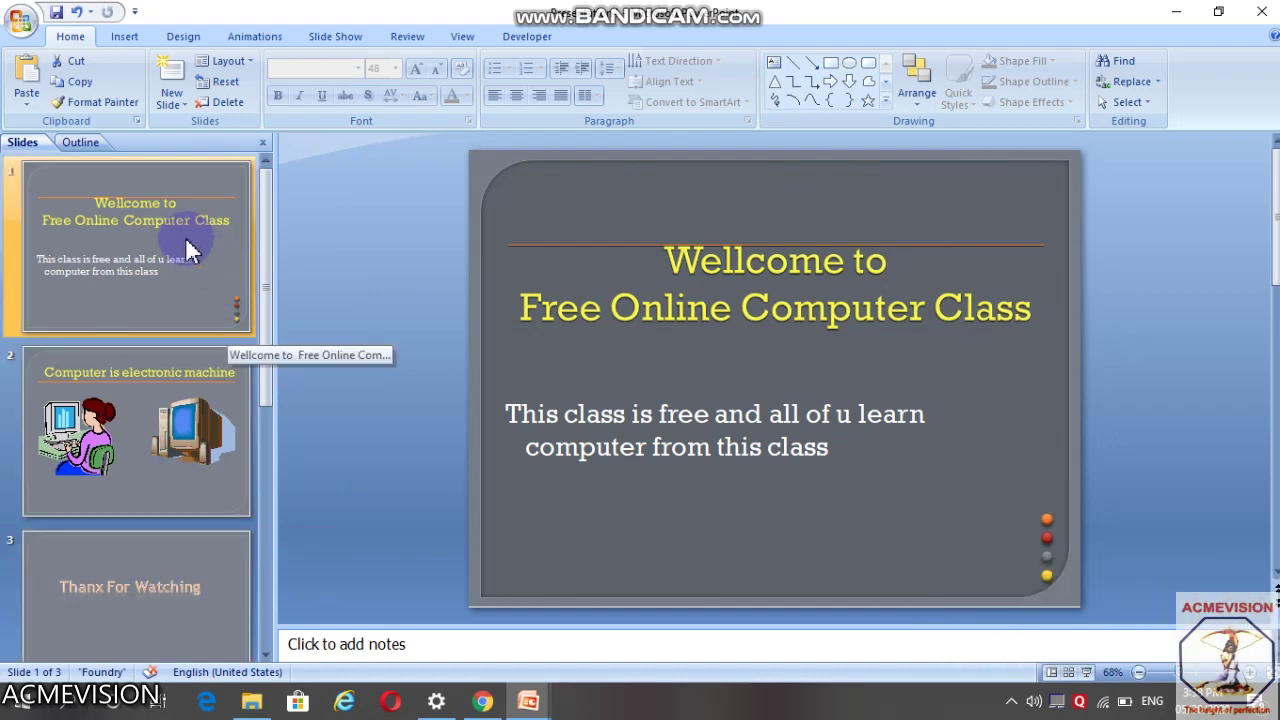
Step: Select the title placeholder on slide 1 and switch to the Animations ribbon
left_click(185, 268)
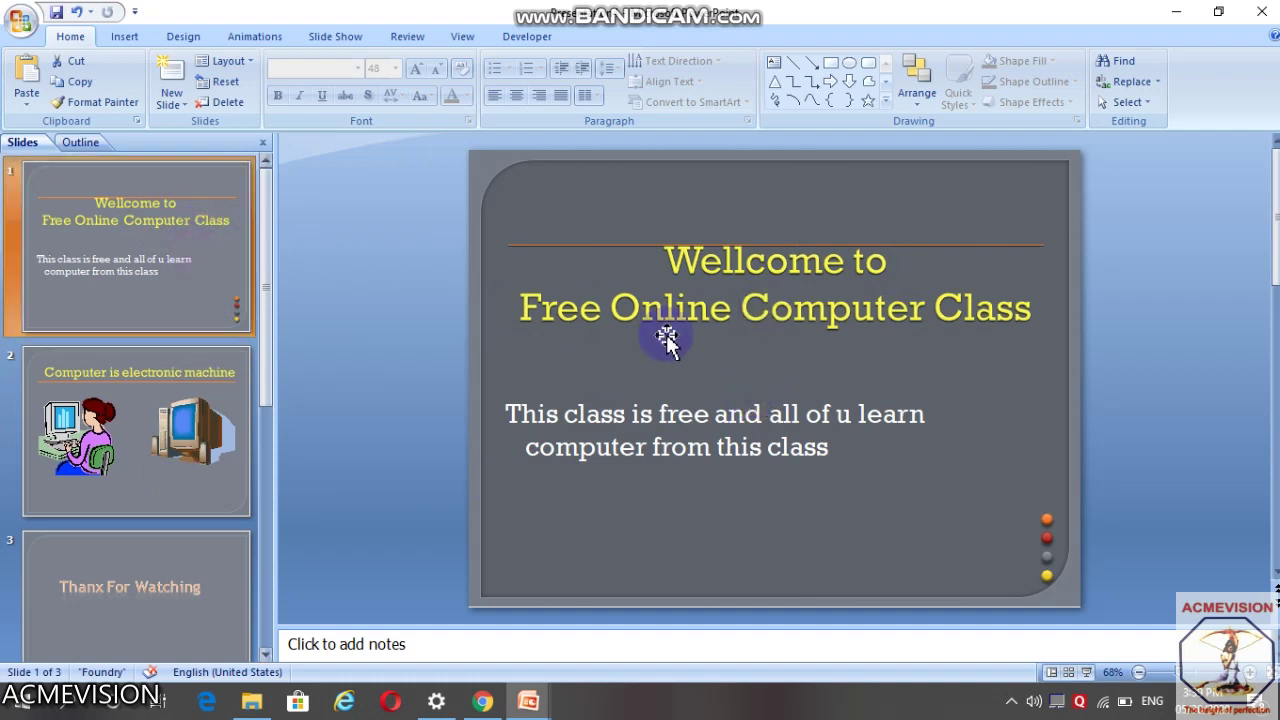
left_click(760, 262)
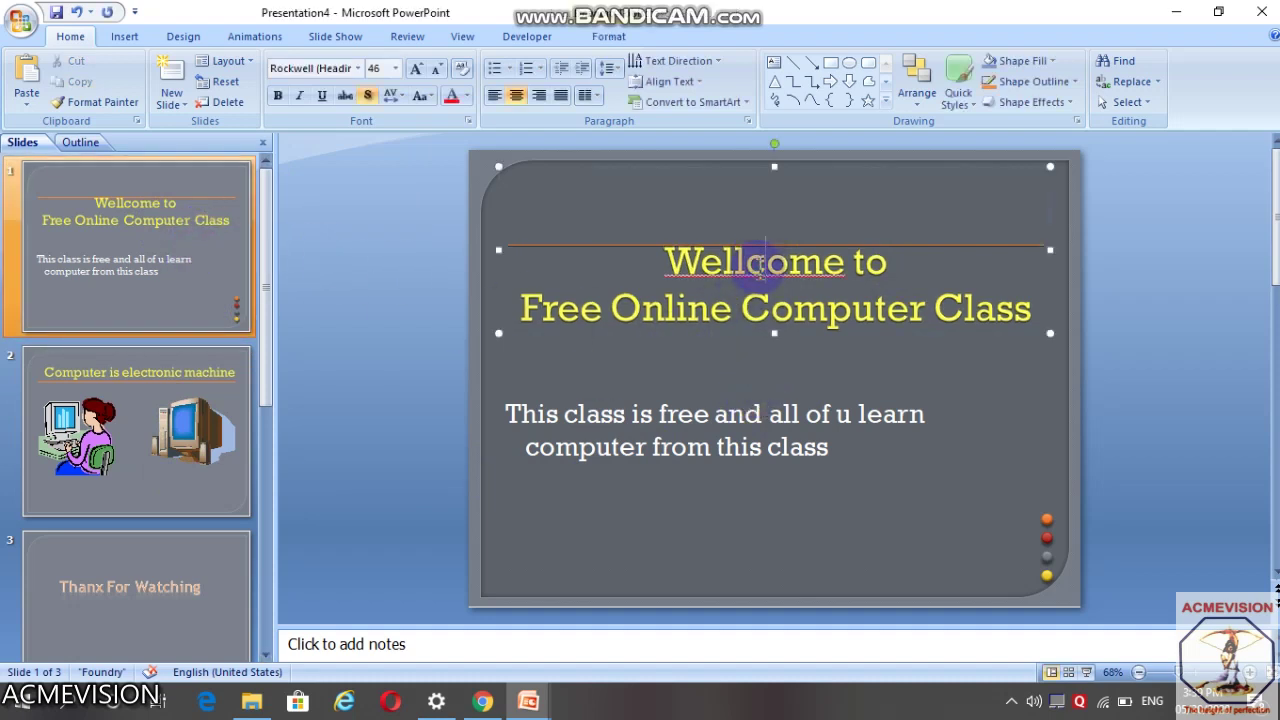
left_click(252, 38)
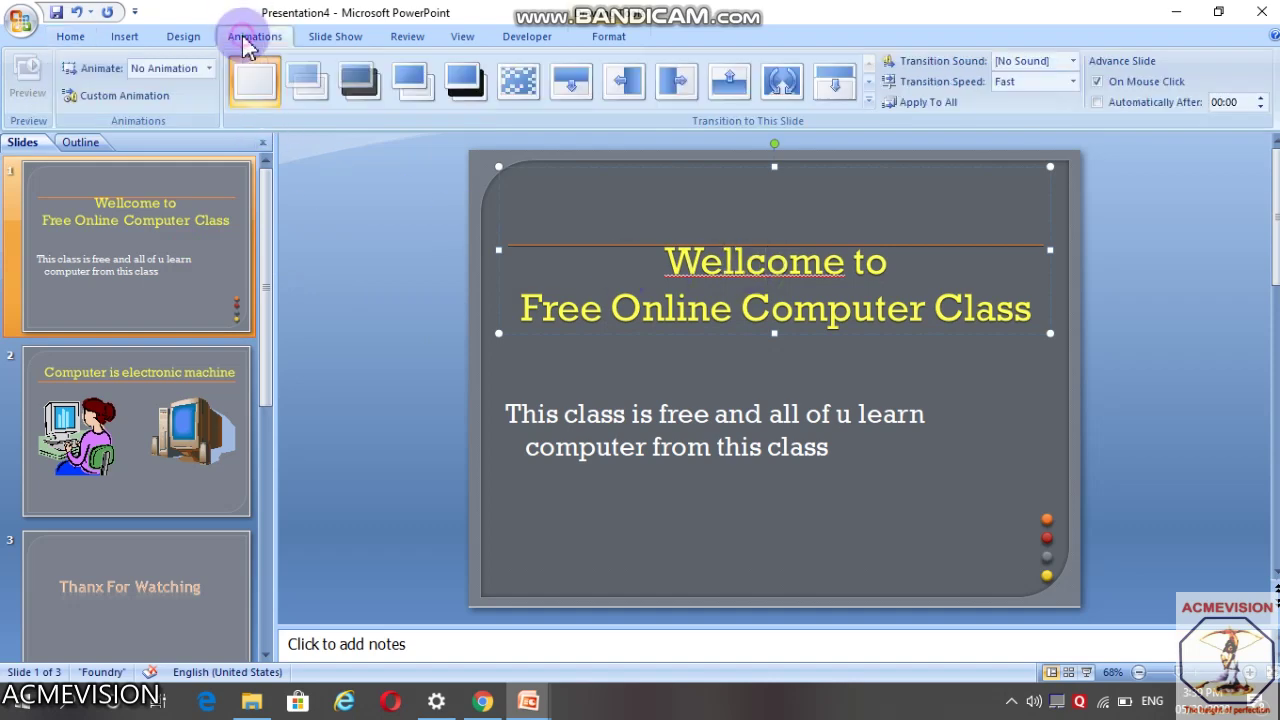
Step: Preview Boomerang, Color Typewriter and Expand, then apply Faded Swivel as the title's entrance
left_click(126, 97)
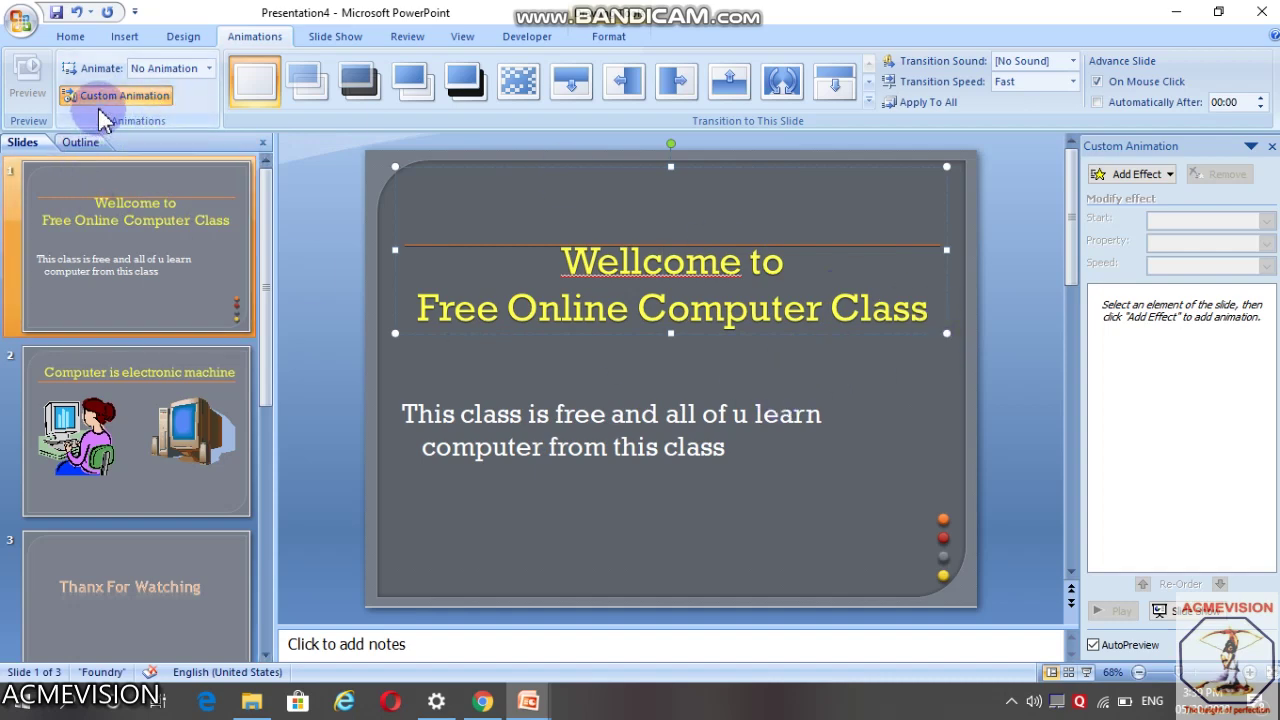
left_click(1150, 176)
mouse_move(1110, 196)
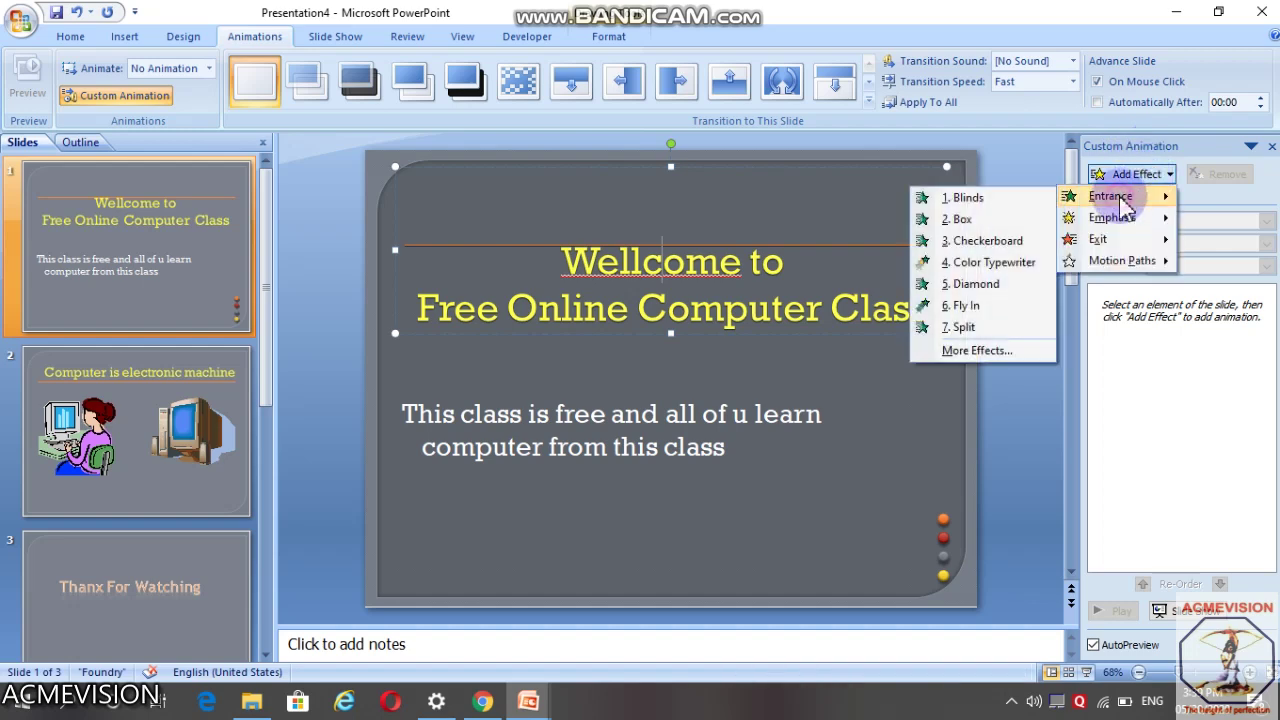
left_click(983, 352)
left_click_drag(493, 257, 757, 220)
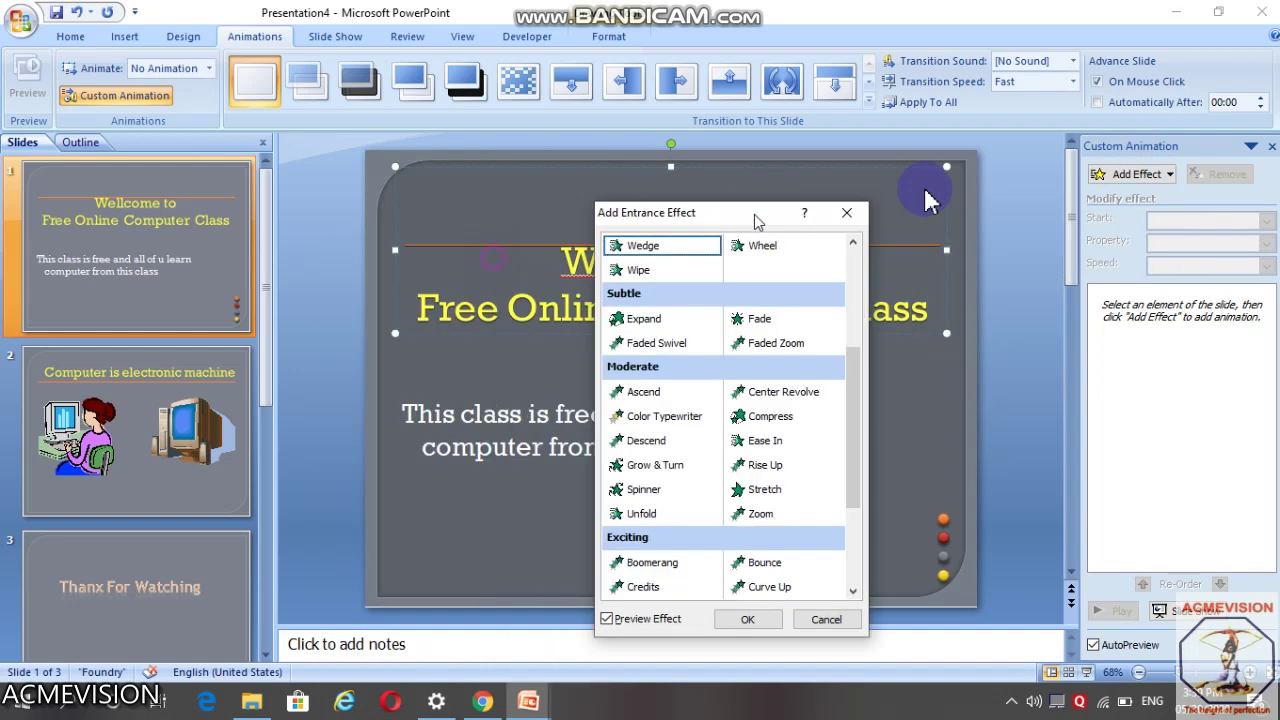
left_click_drag(926, 200, 1110, 165)
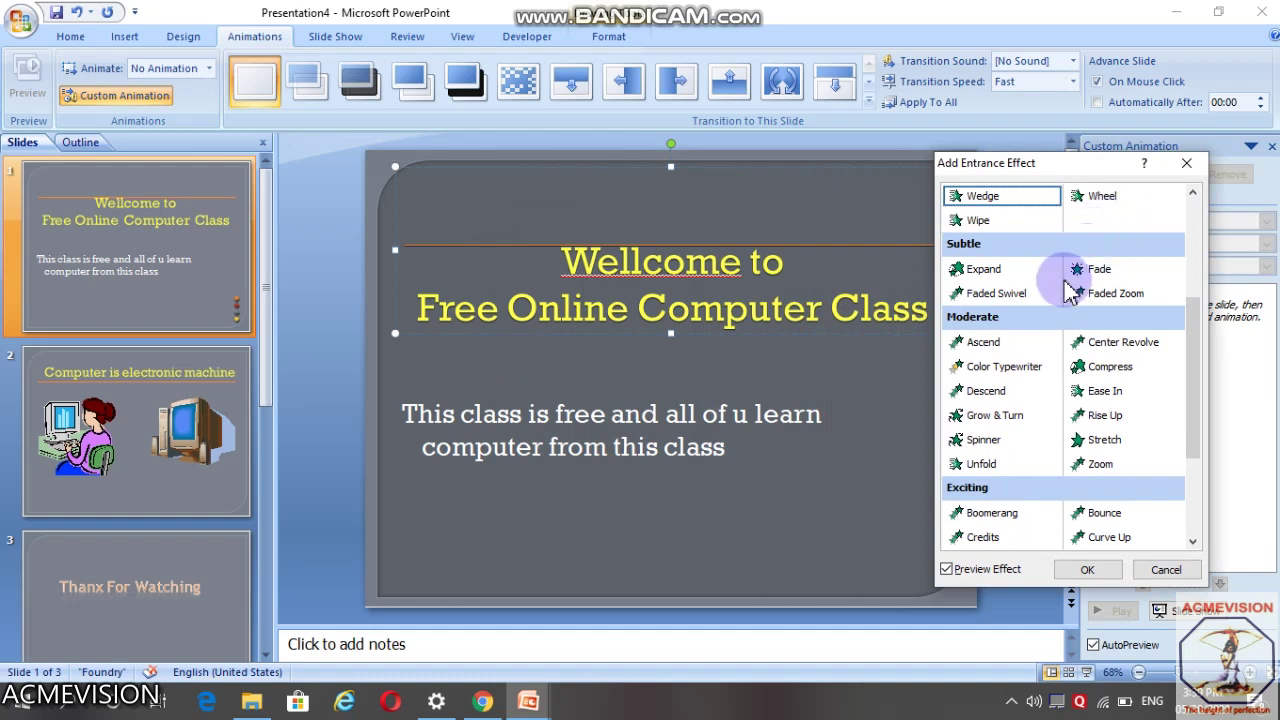
left_click_drag(1198, 348, 1205, 400)
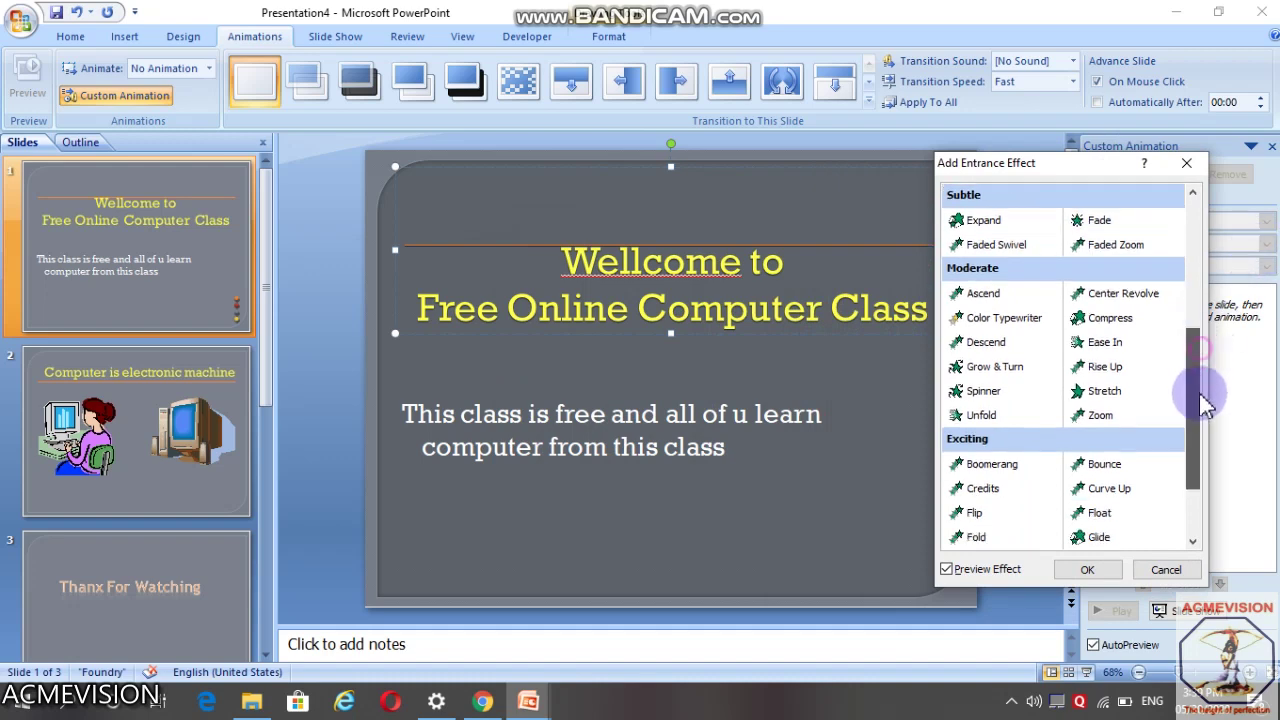
scroll(1205, 400, "down", 2)
left_click(1025, 340)
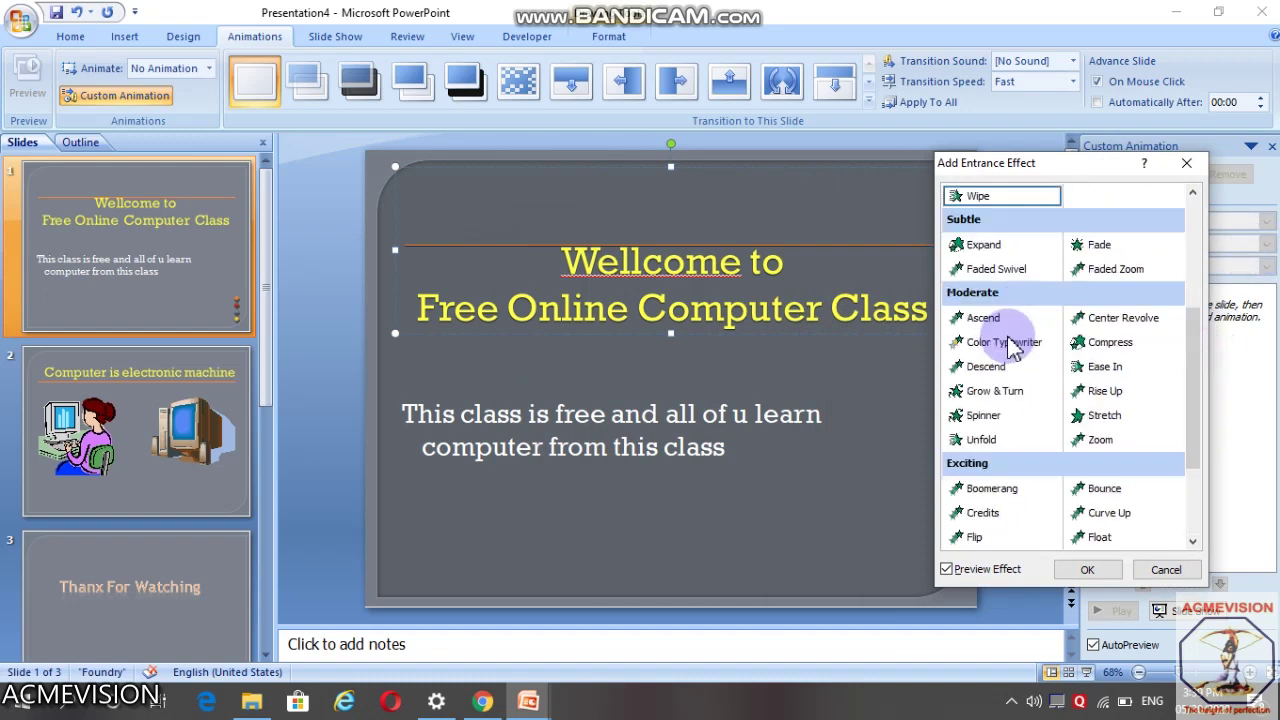
left_click(1013, 345)
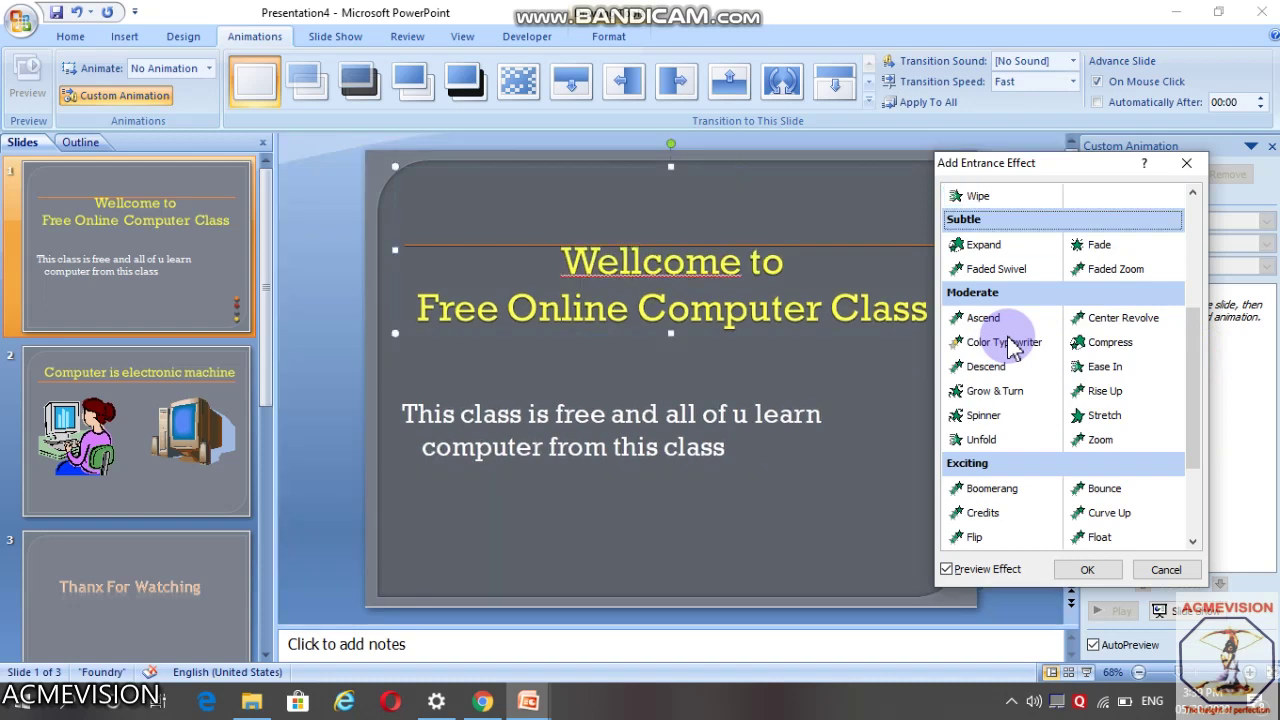
key("Down")
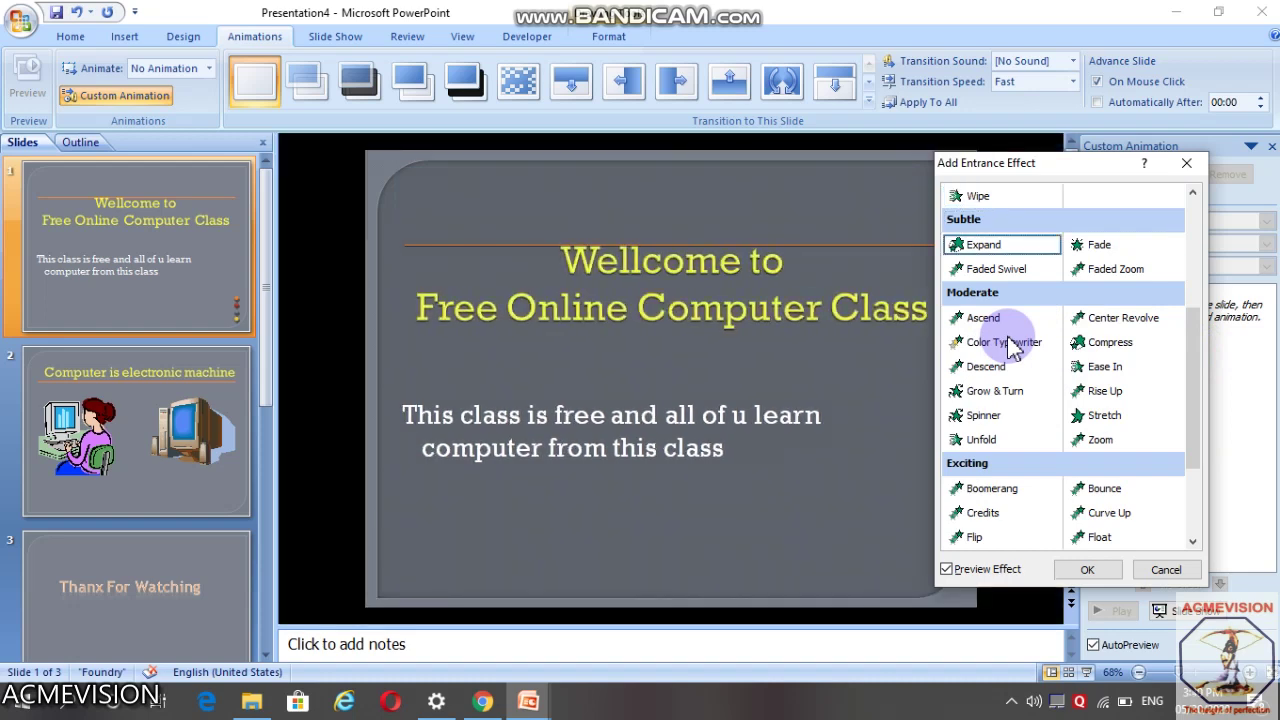
key("Down")
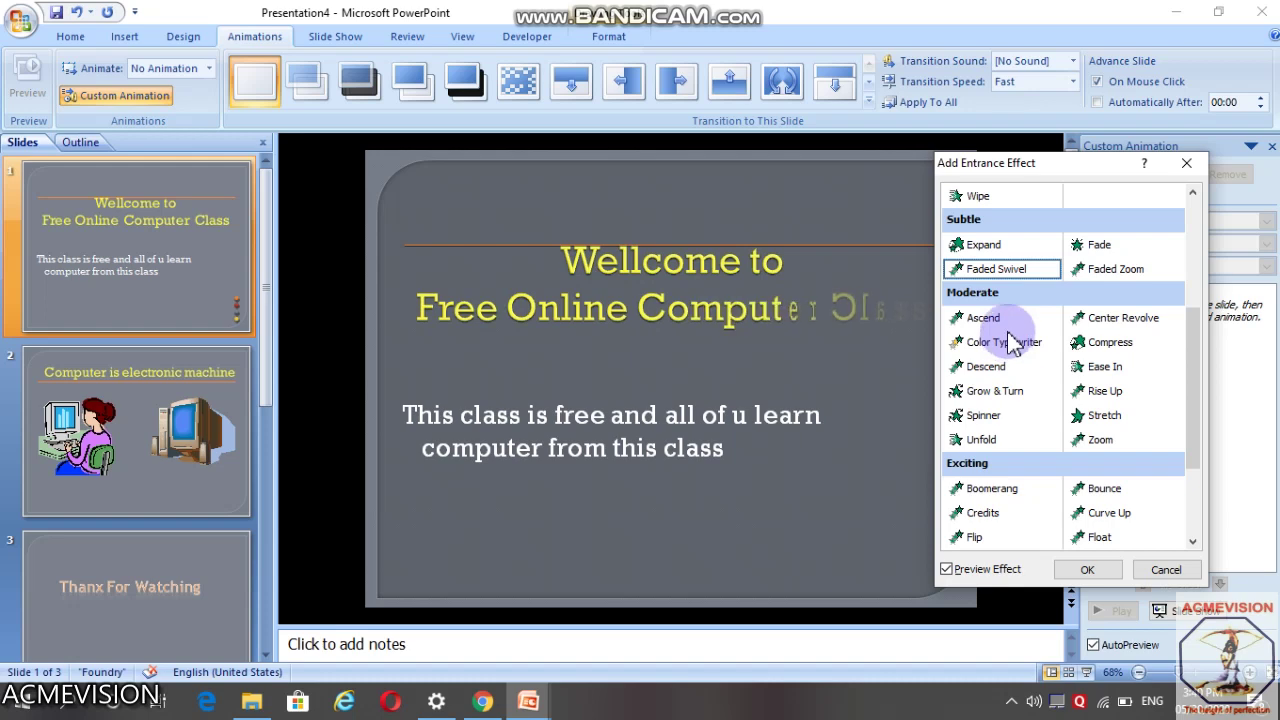
left_click(1087, 569)
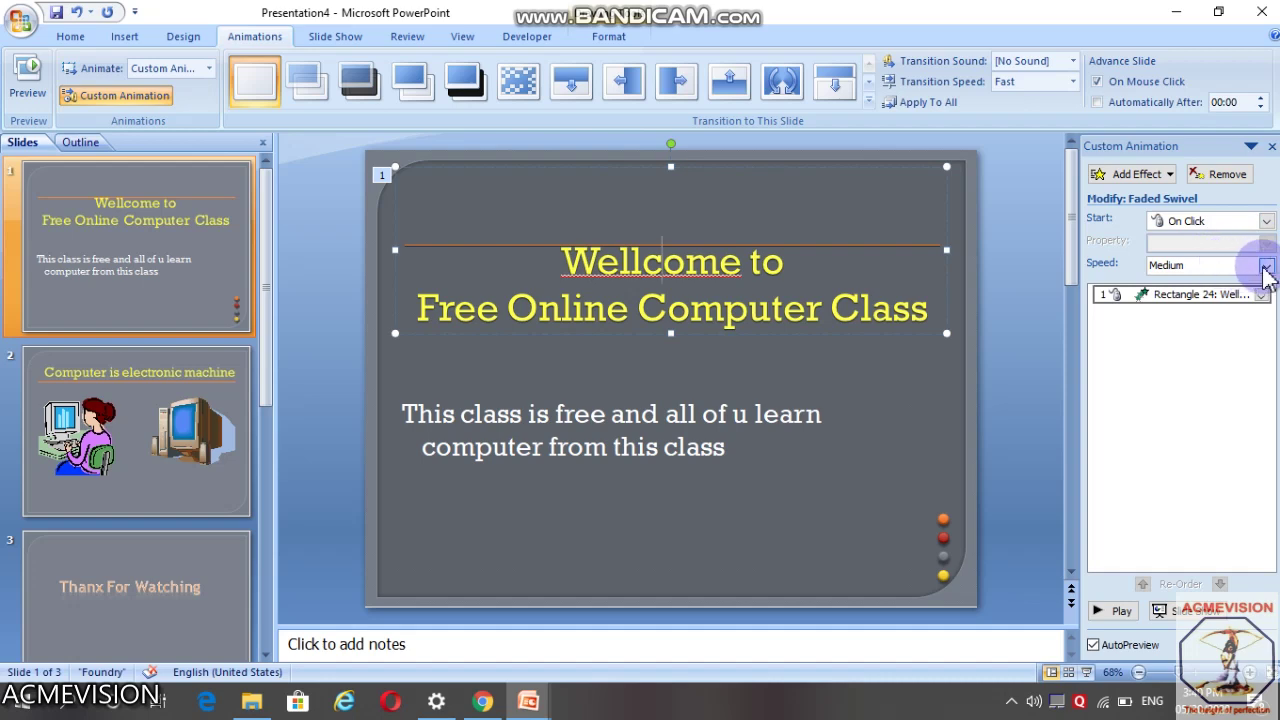
Step: Change the title's Faded Swivel entrance speed from Medium to Fast
left_click(1267, 268)
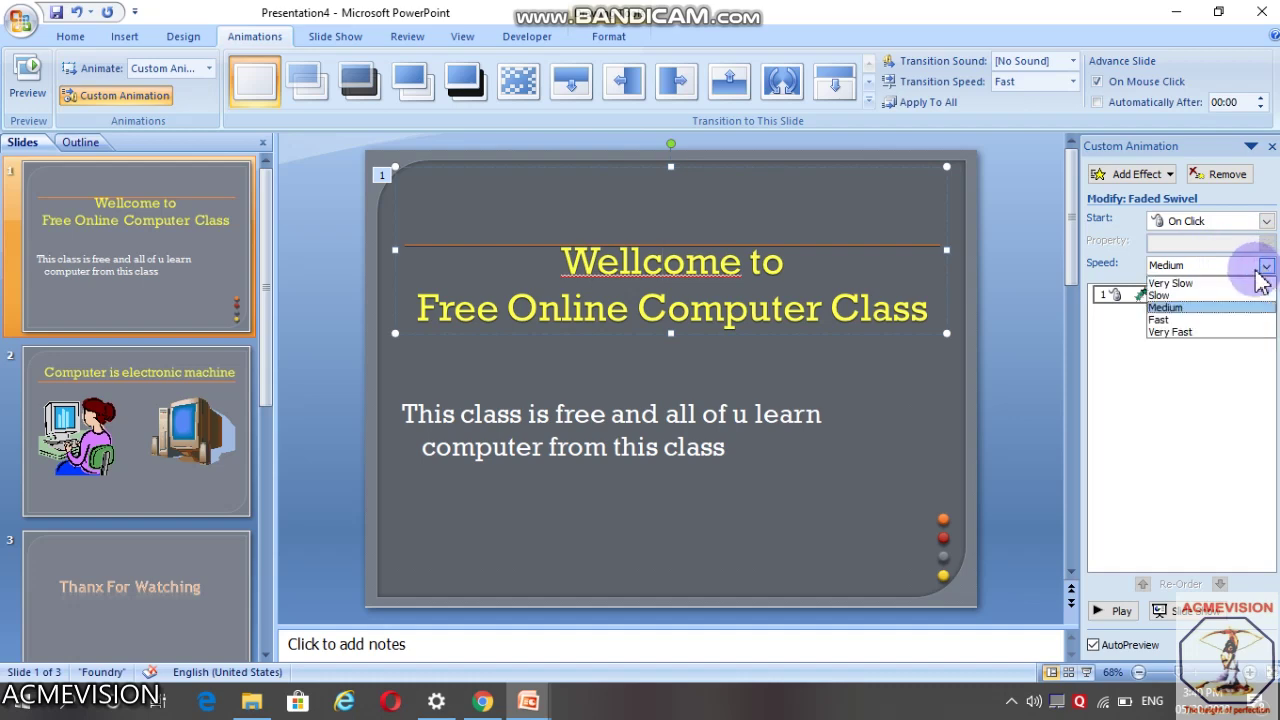
left_click(1185, 318)
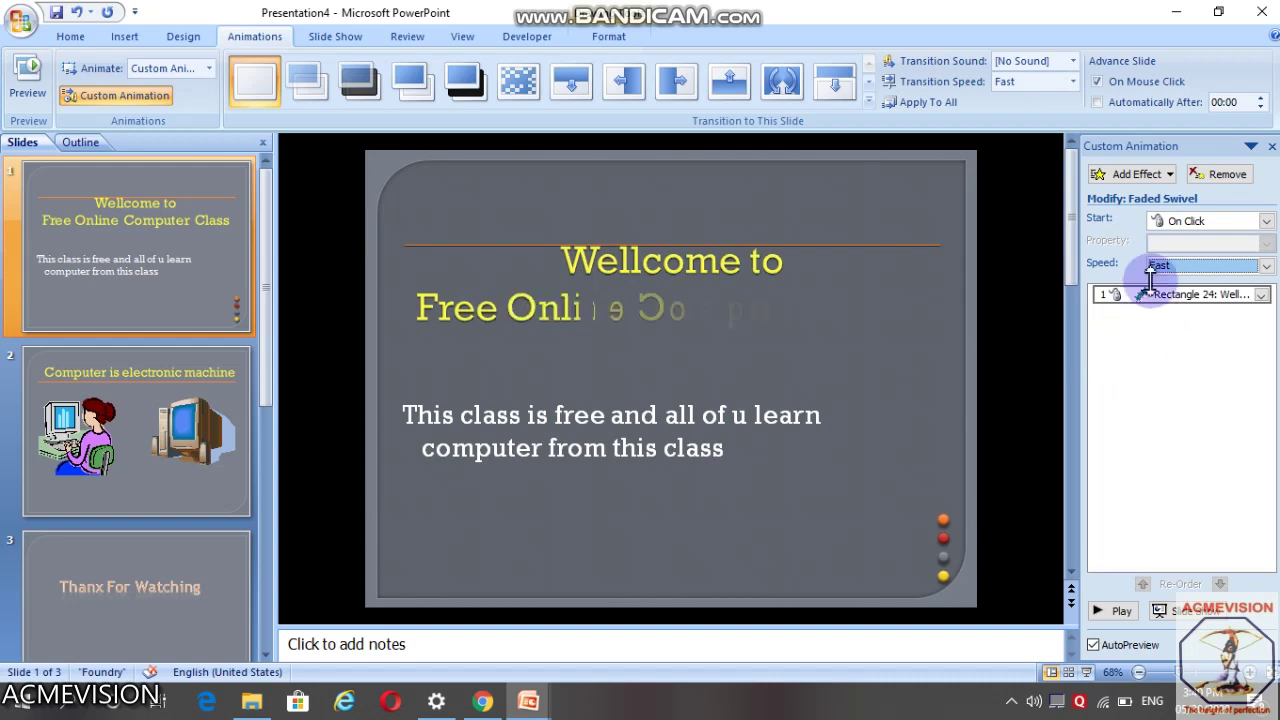
left_click(622, 420)
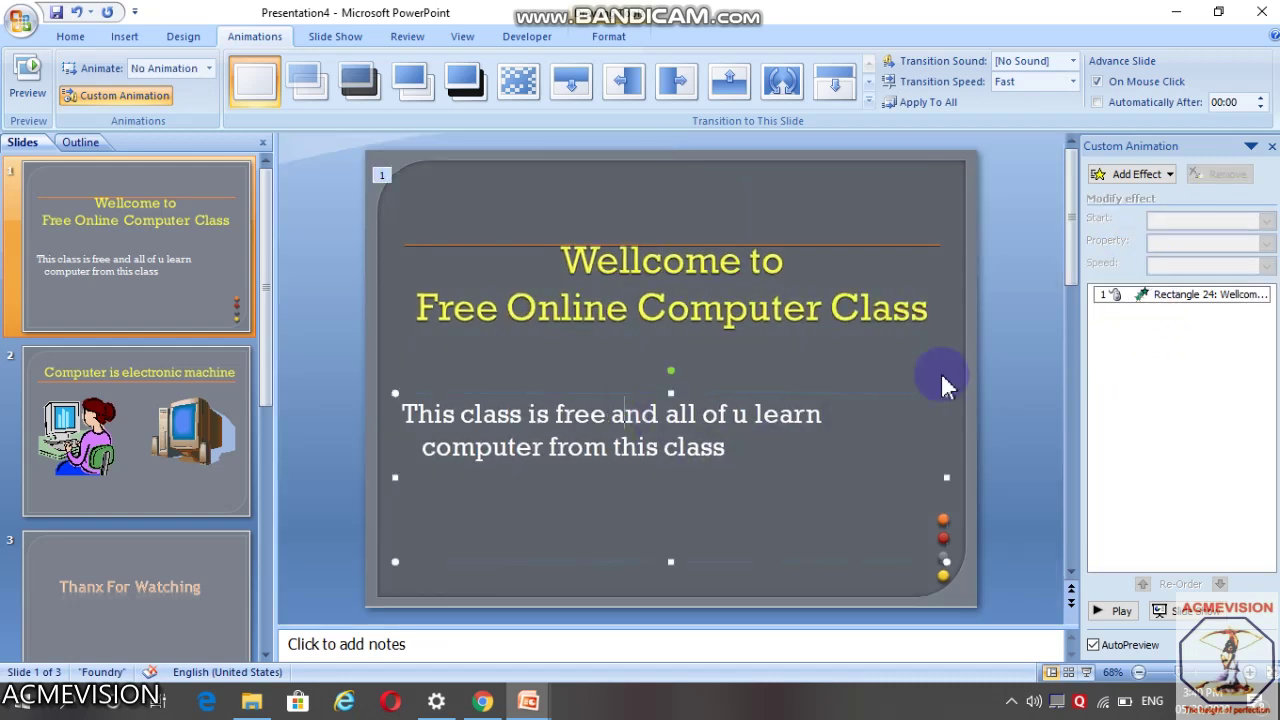
Step: Add a Color Typewriter entrance effect to slide 1's body text
left_click(1135, 174)
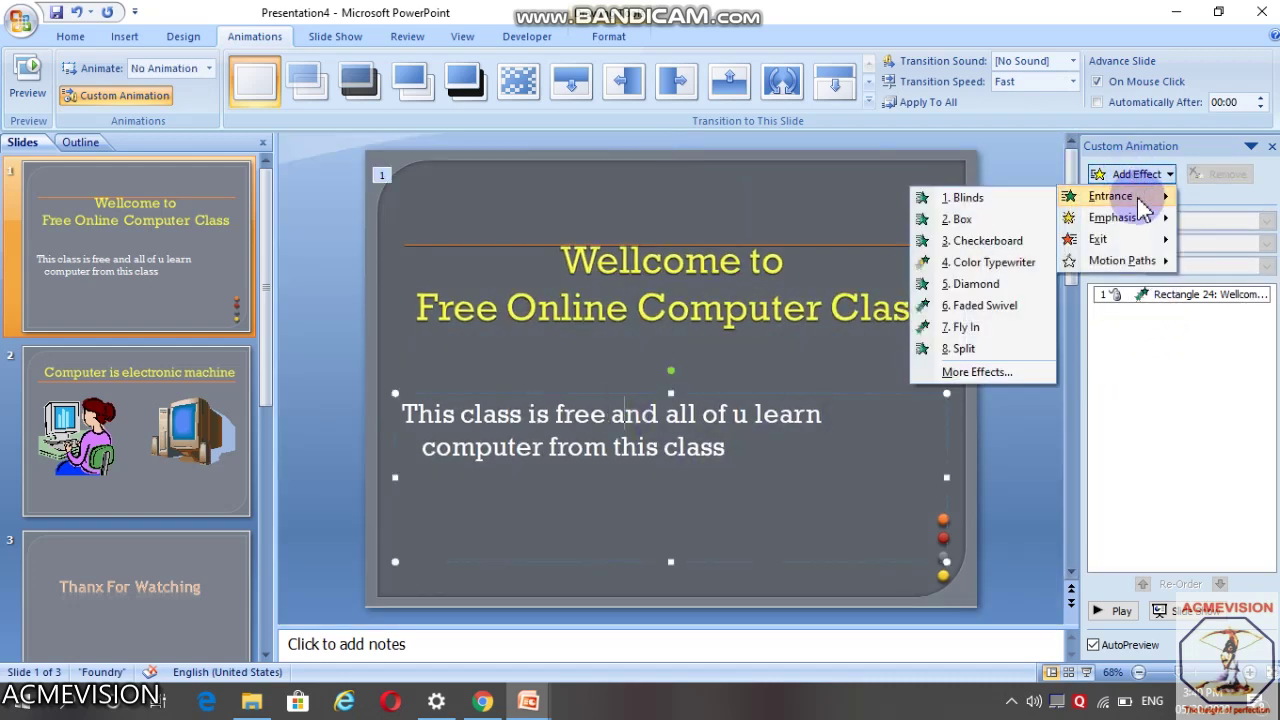
mouse_move(1110, 196)
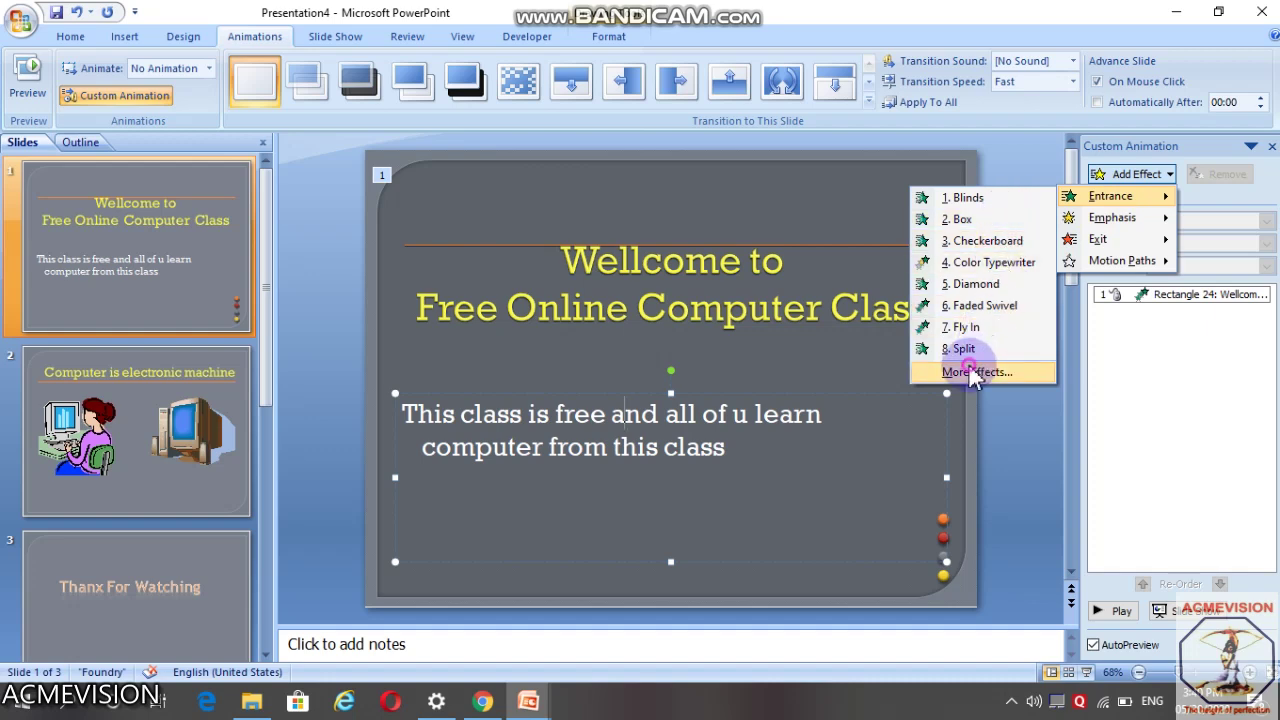
left_click(975, 371)
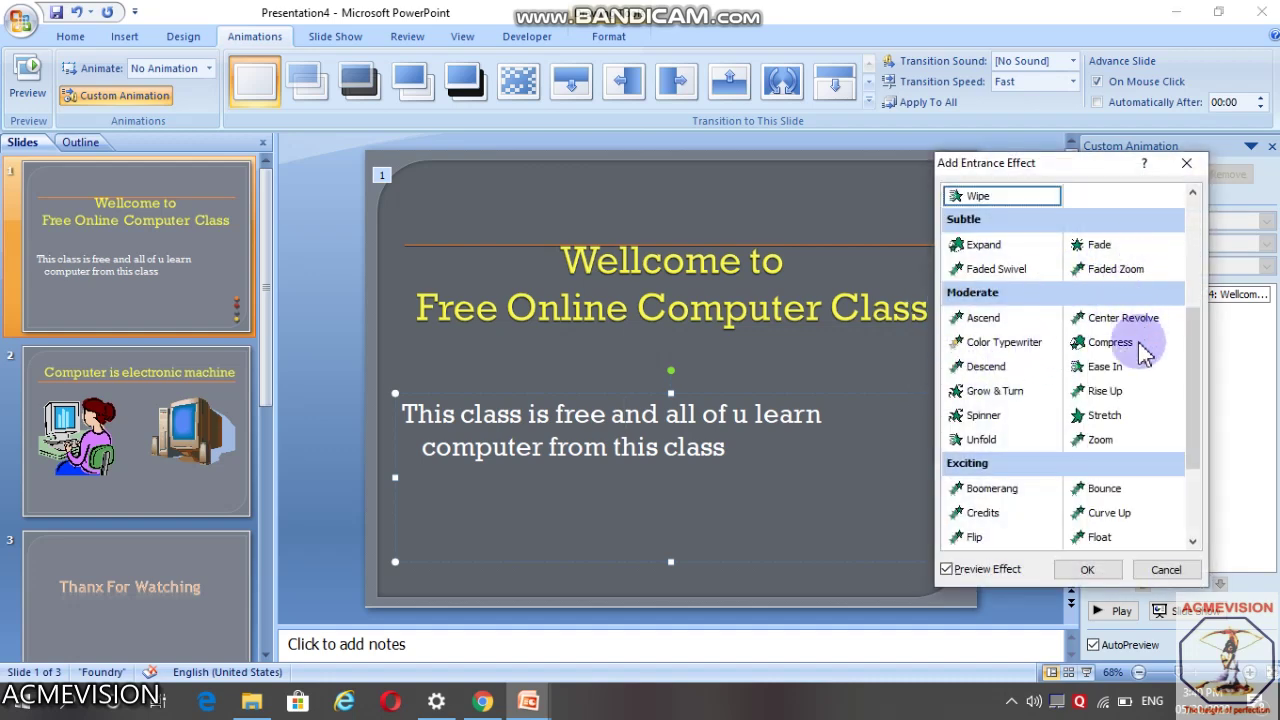
key("Down")
key("Down")
key("Down")
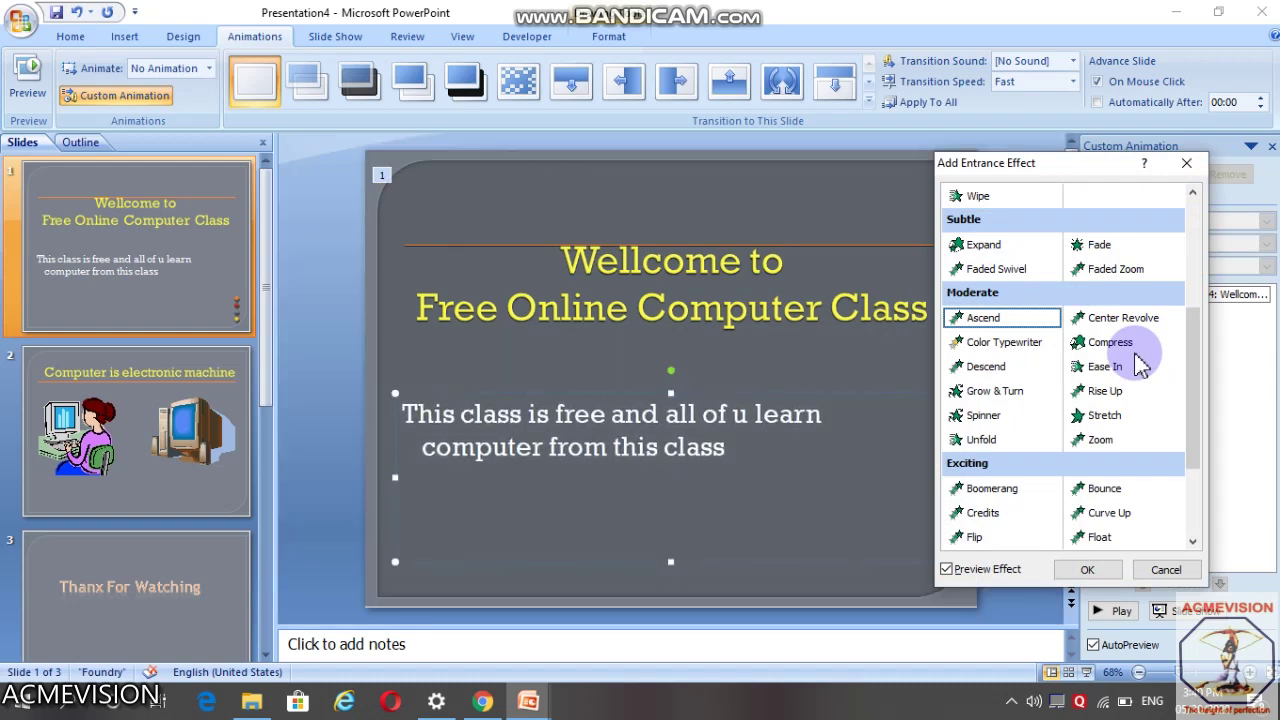
key("Down")
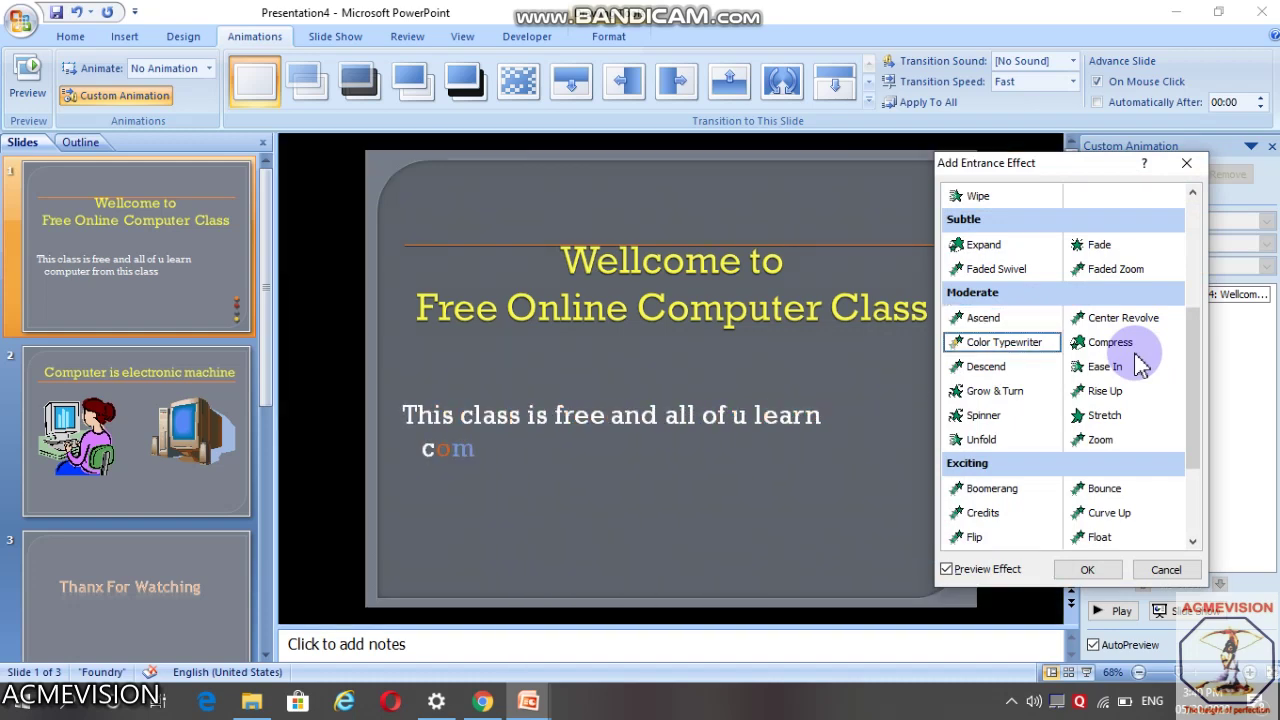
left_click(990, 340)
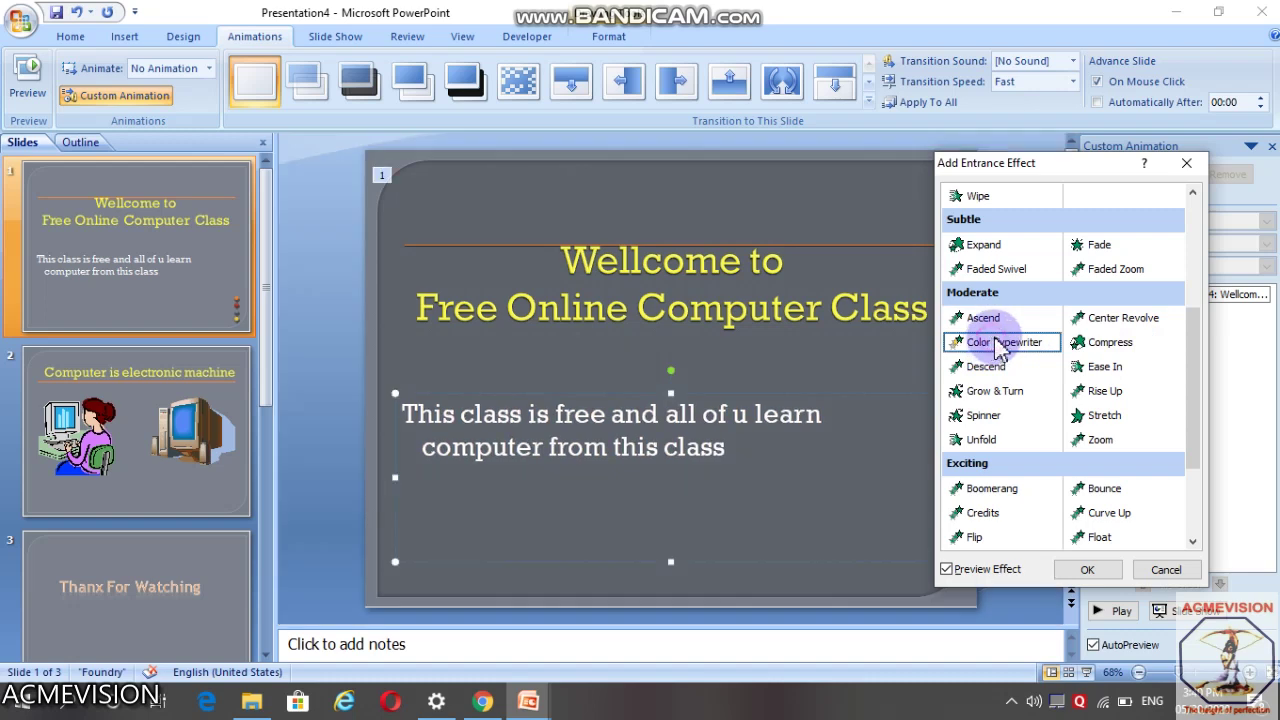
left_click(1088, 570)
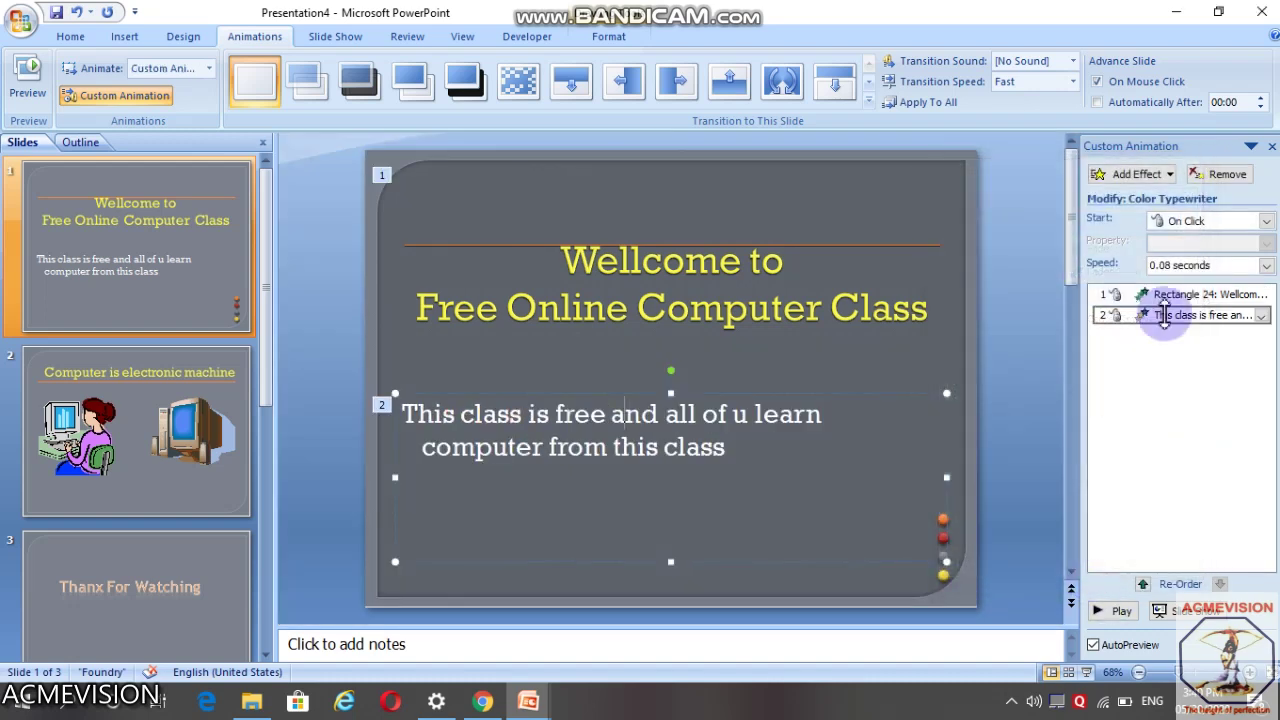
Step: Set the body text's Color Typewriter to start After Previous at Very Fast speed
left_click(1240, 221)
left_click(1200, 273)
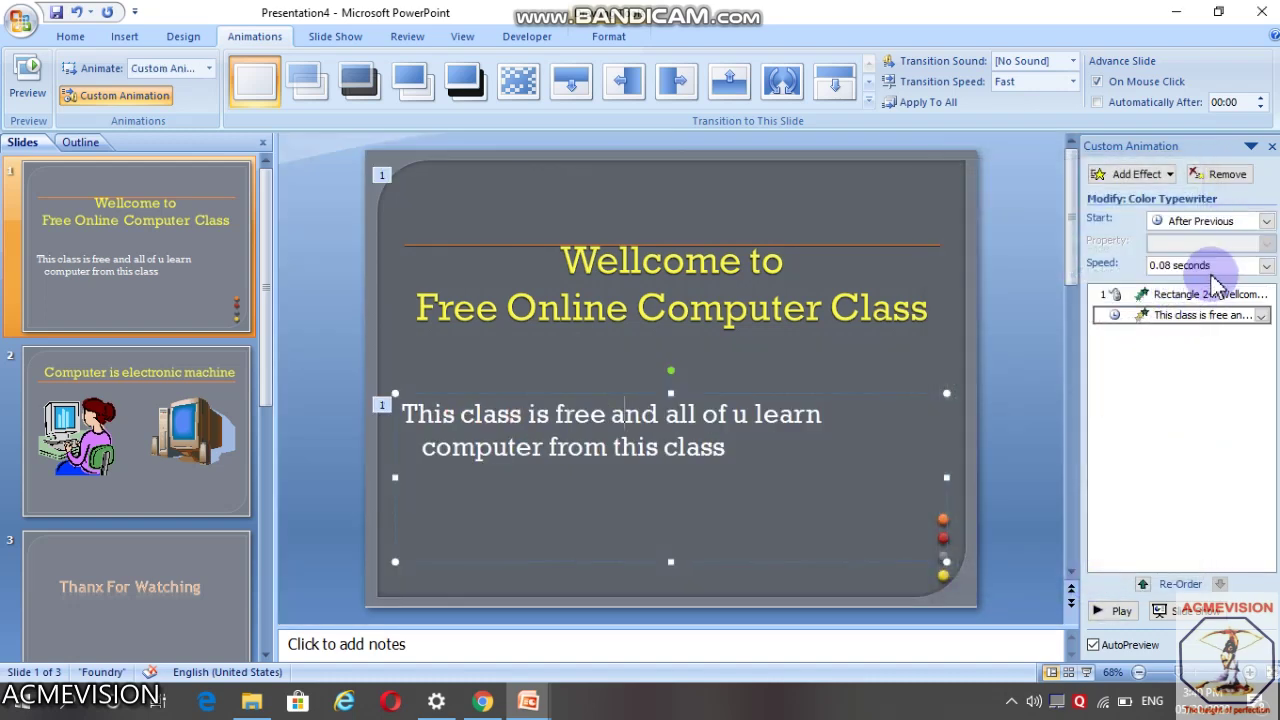
left_click(1190, 266)
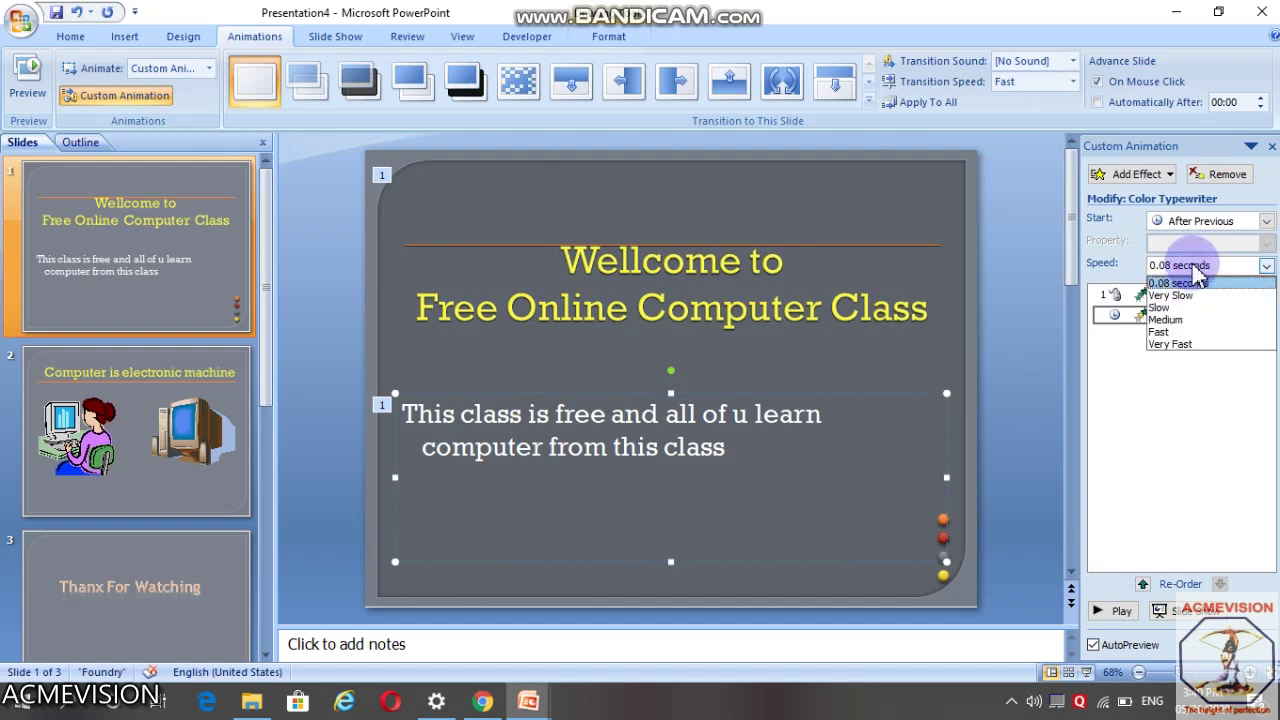
left_click(1172, 331)
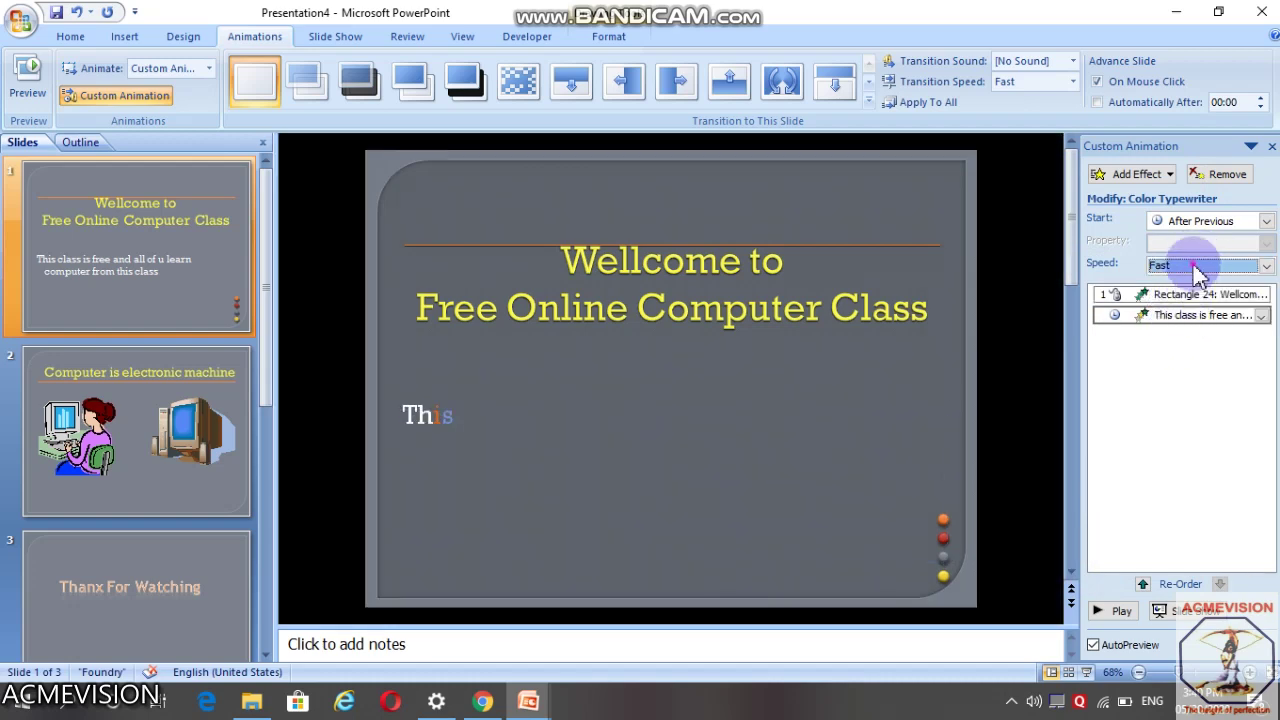
left_click(1195, 264)
left_click(1178, 333)
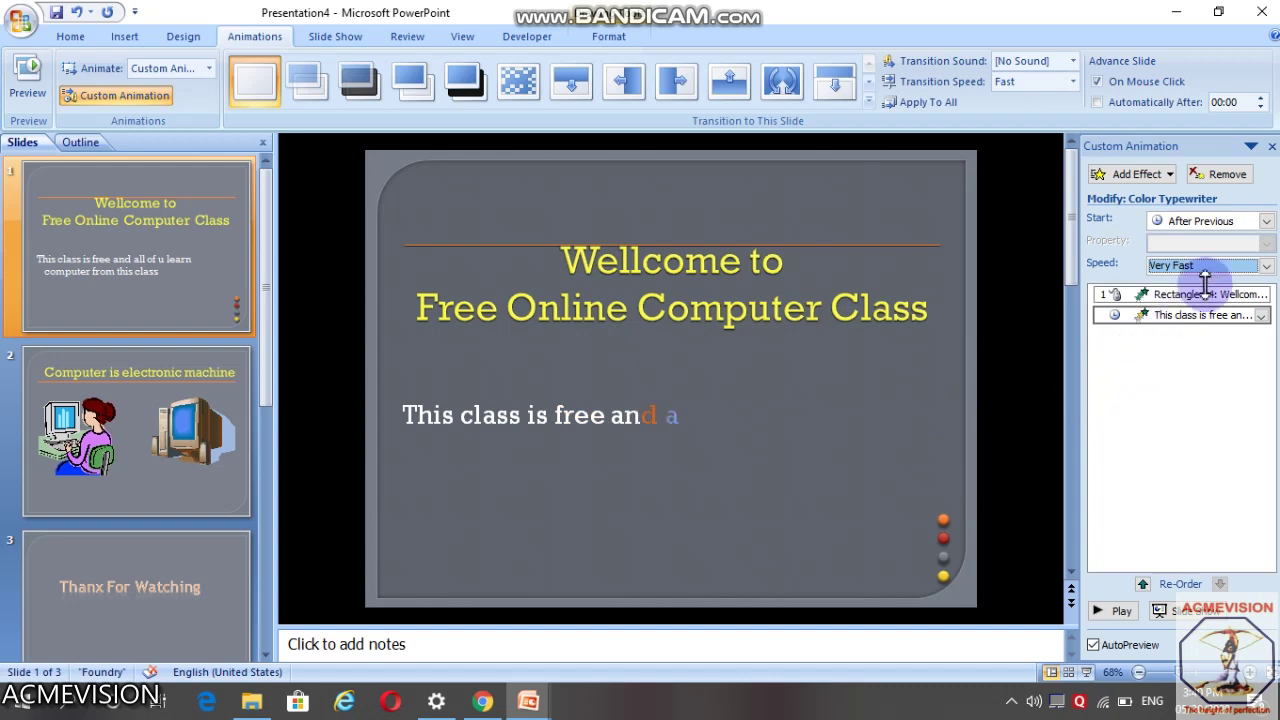
left_click(1250, 265)
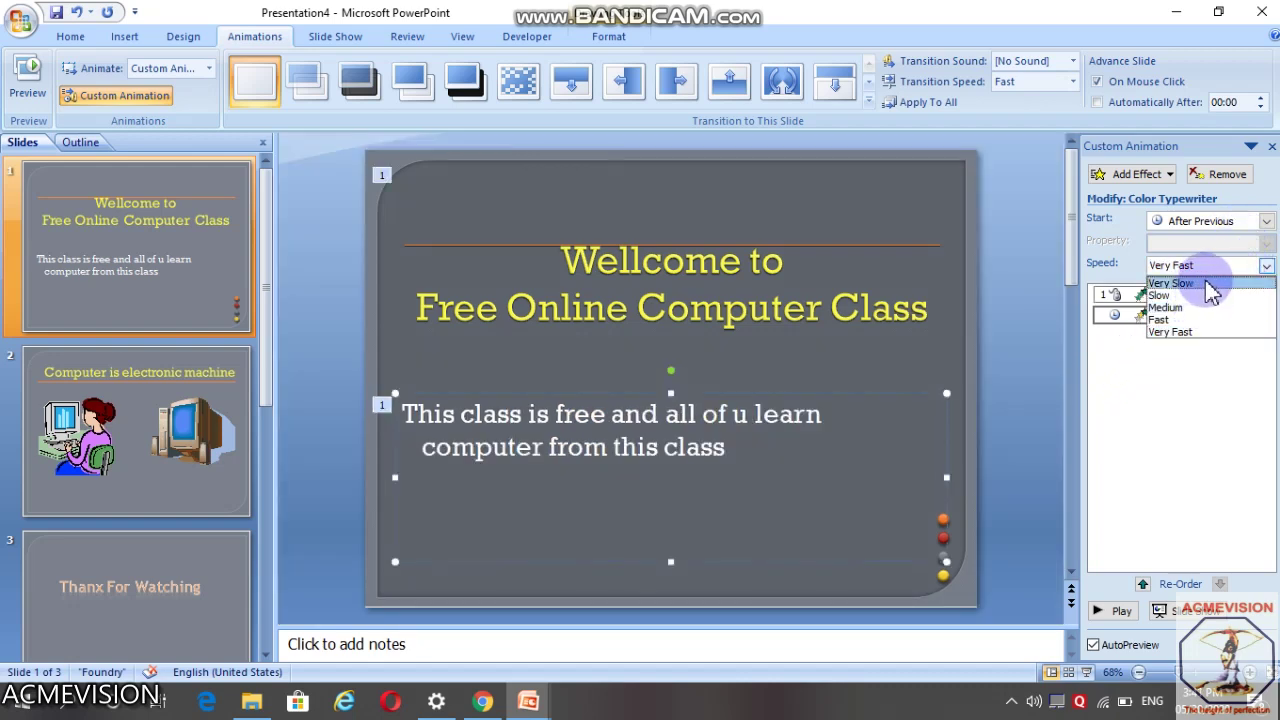
left_click(1191, 332)
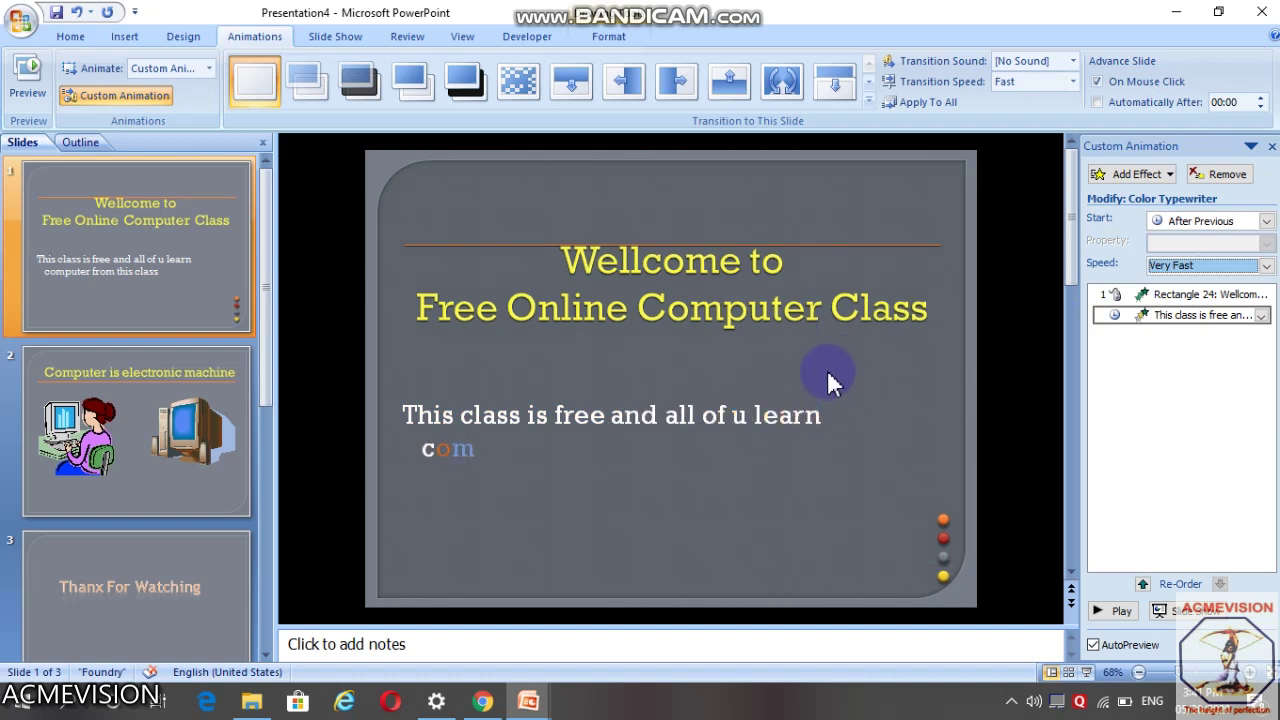
left_click(742, 263)
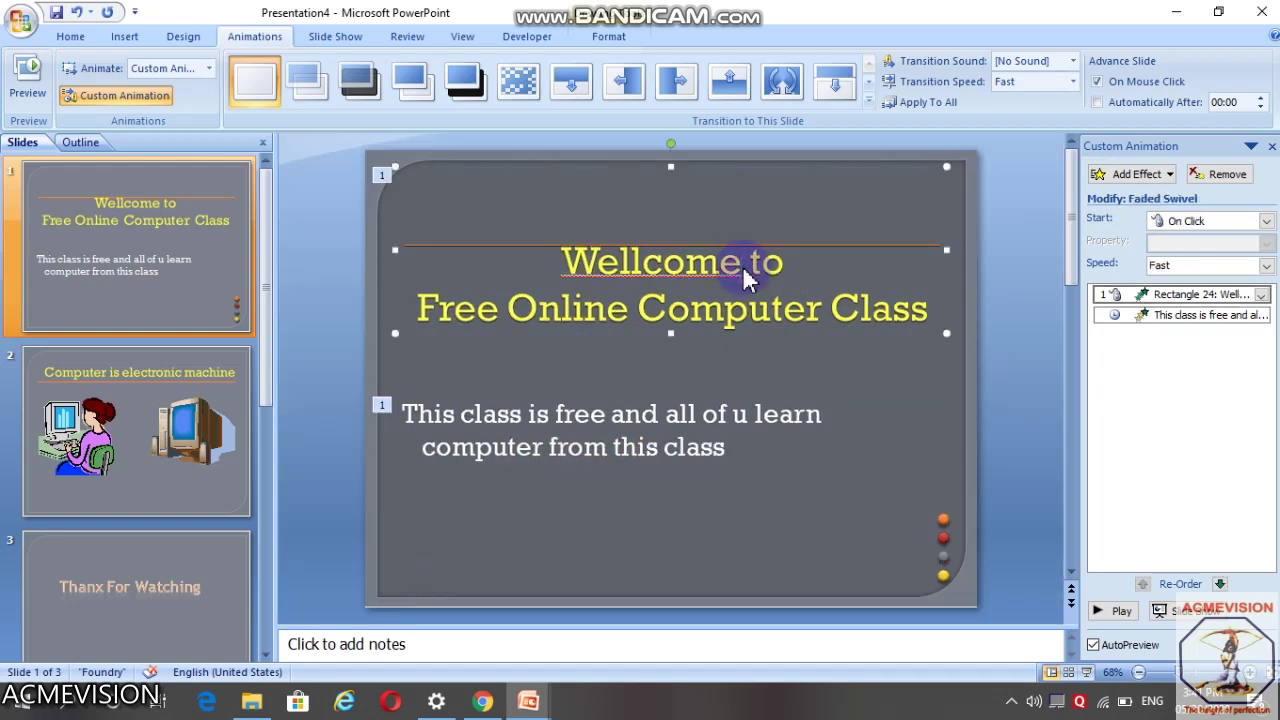
Step: Pick Spiral Out from the full exit effects list for slide 1's title
left_click(1136, 174)
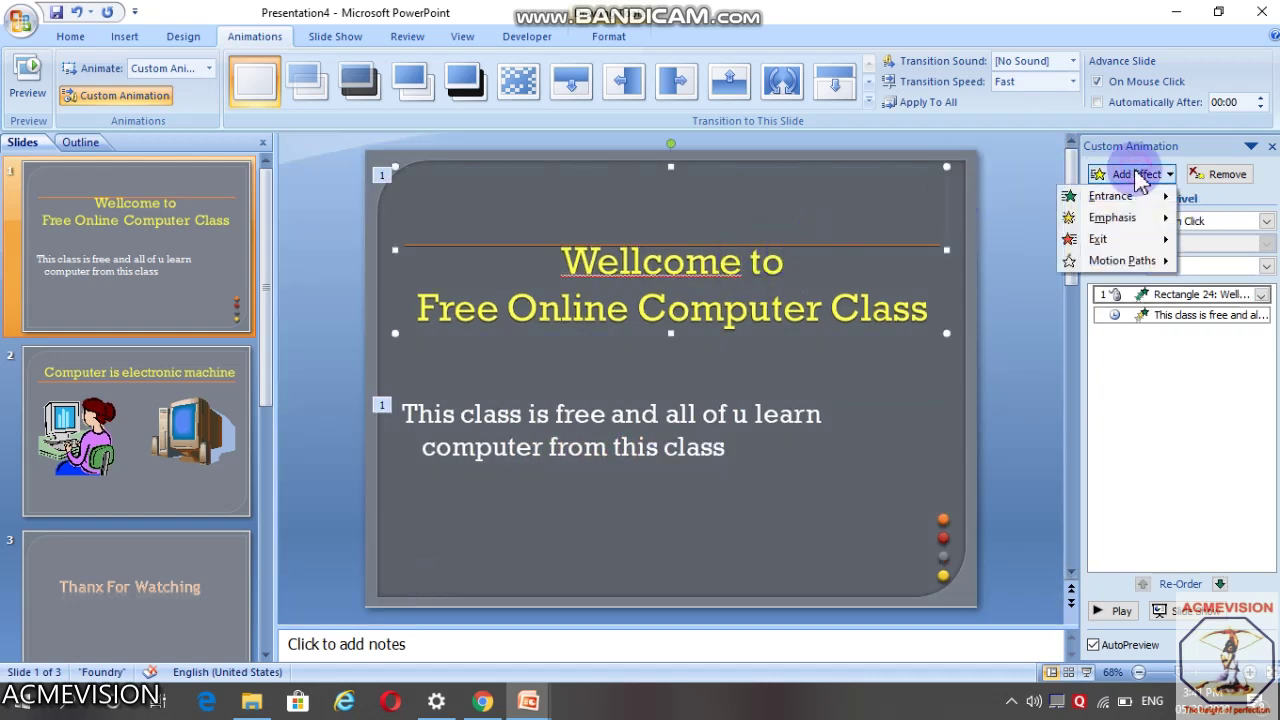
mouse_move(1110, 239)
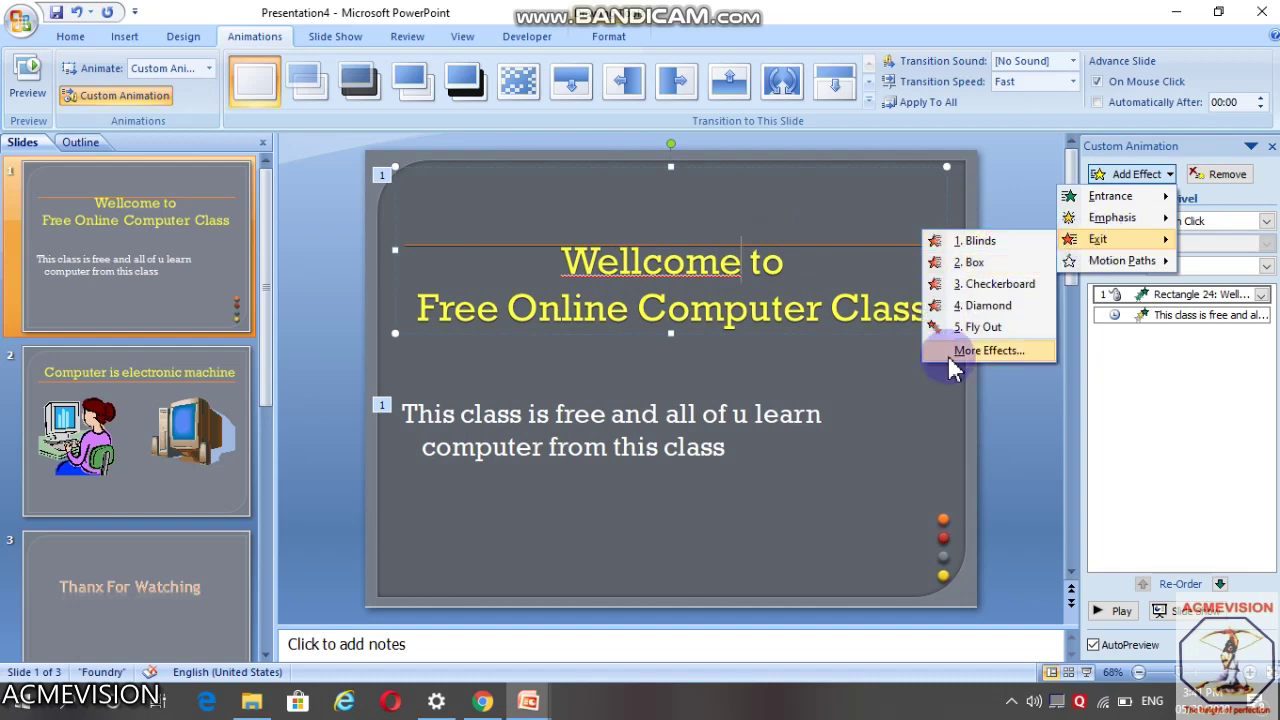
left_click(951, 350)
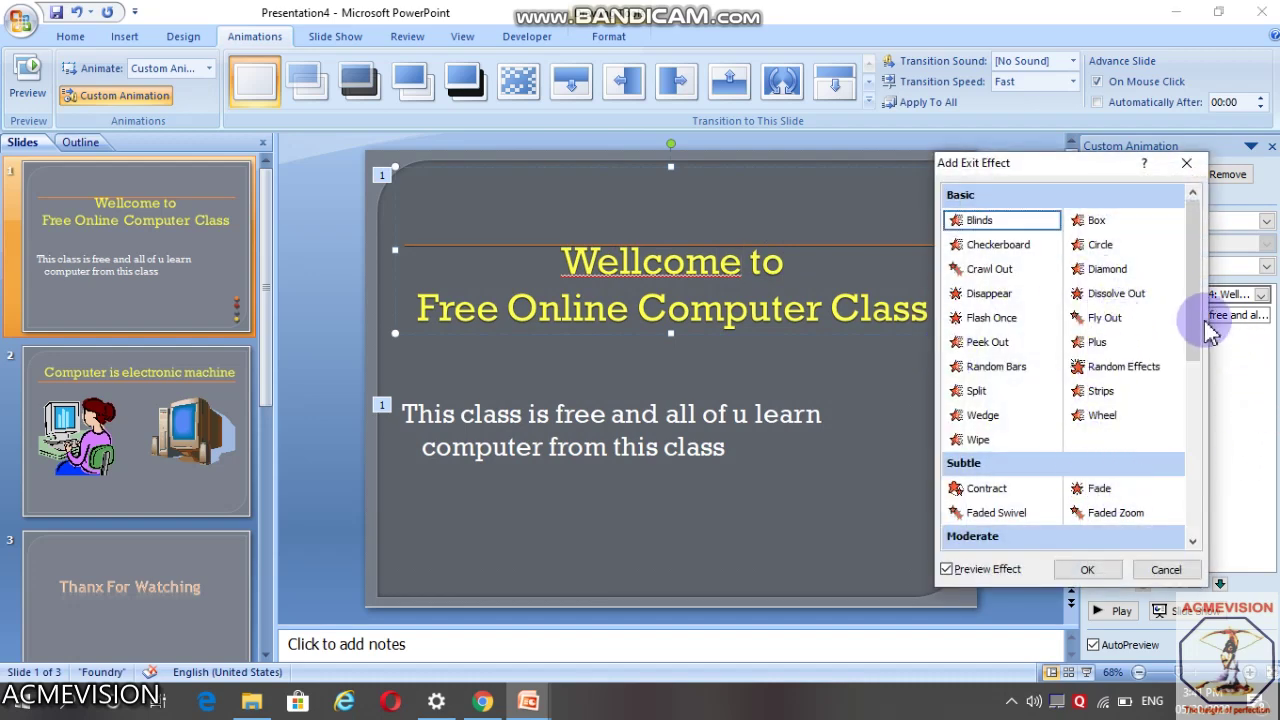
left_click_drag(1199, 312, 1210, 460)
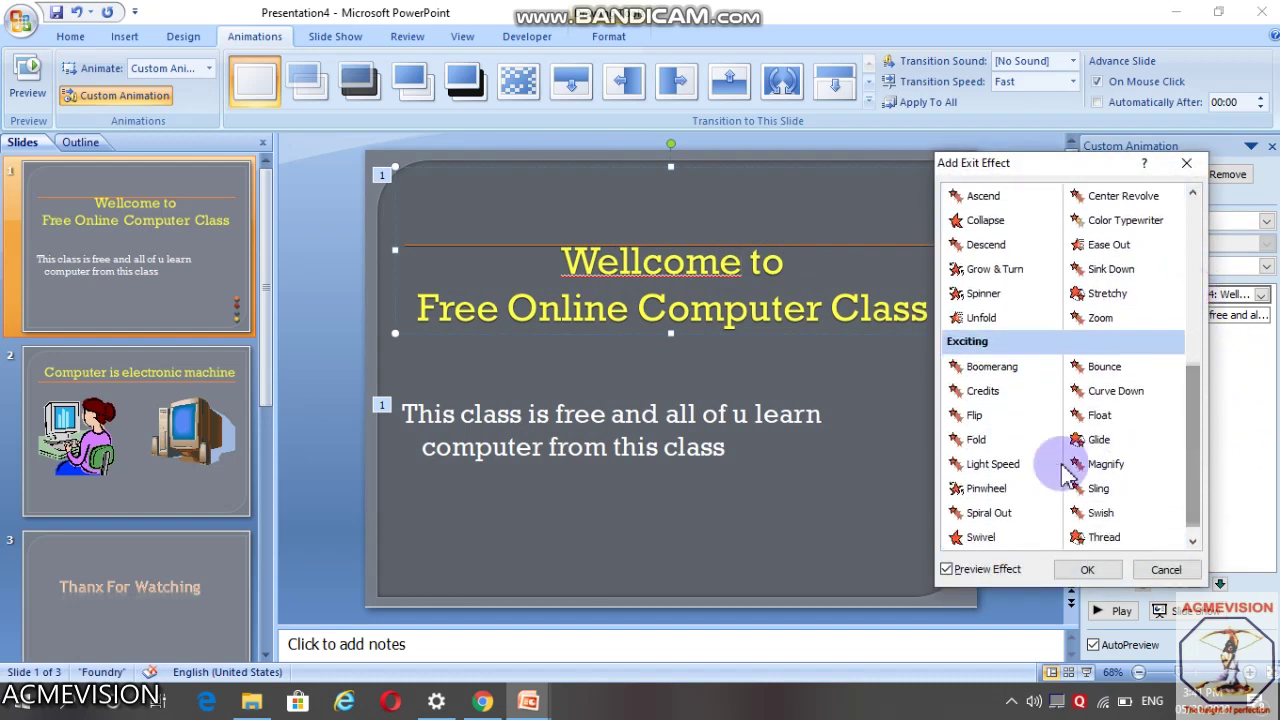
left_click(990, 513)
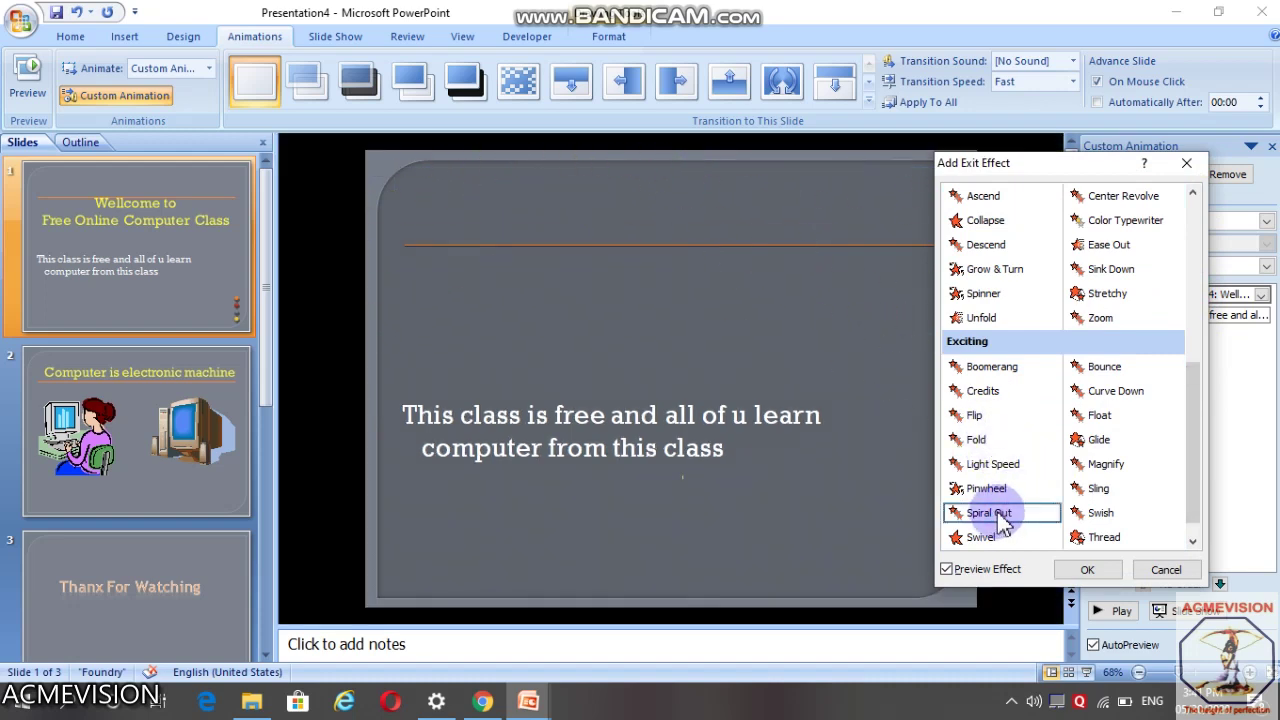
Step: Apply the title's Spiral Out exit, starting After Previous at Slow speed
left_click(1087, 569)
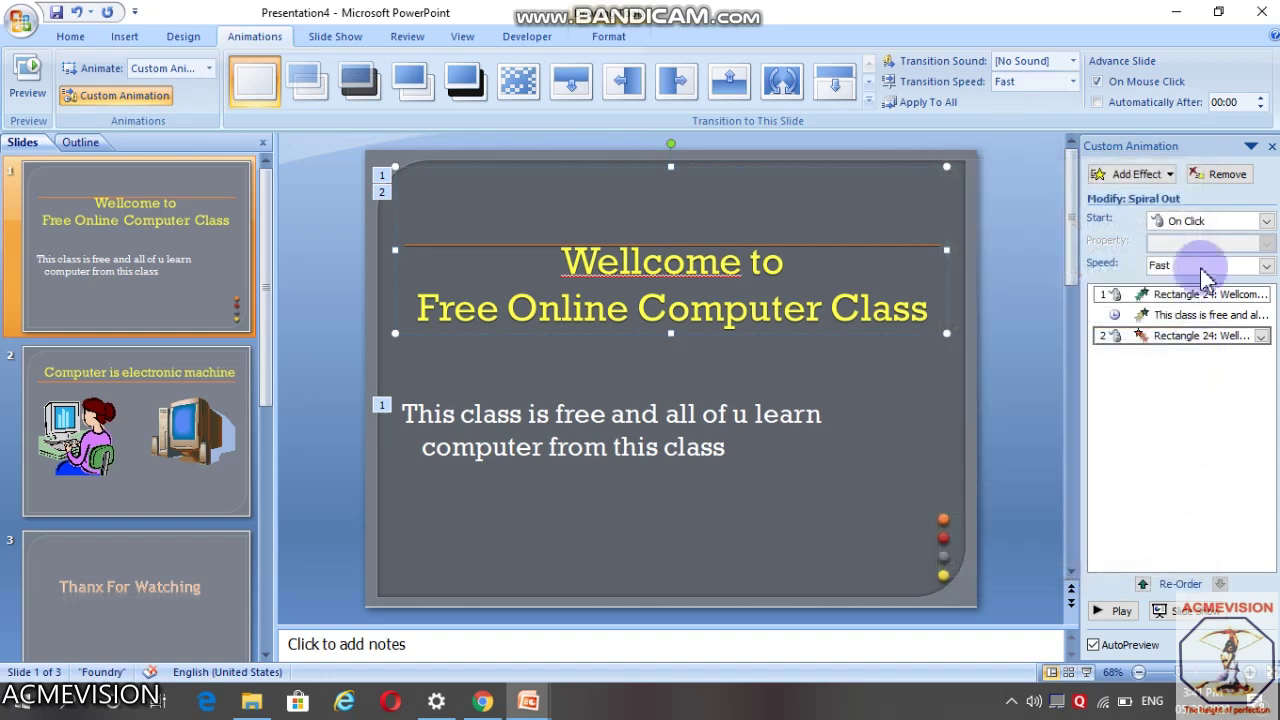
left_click(1211, 222)
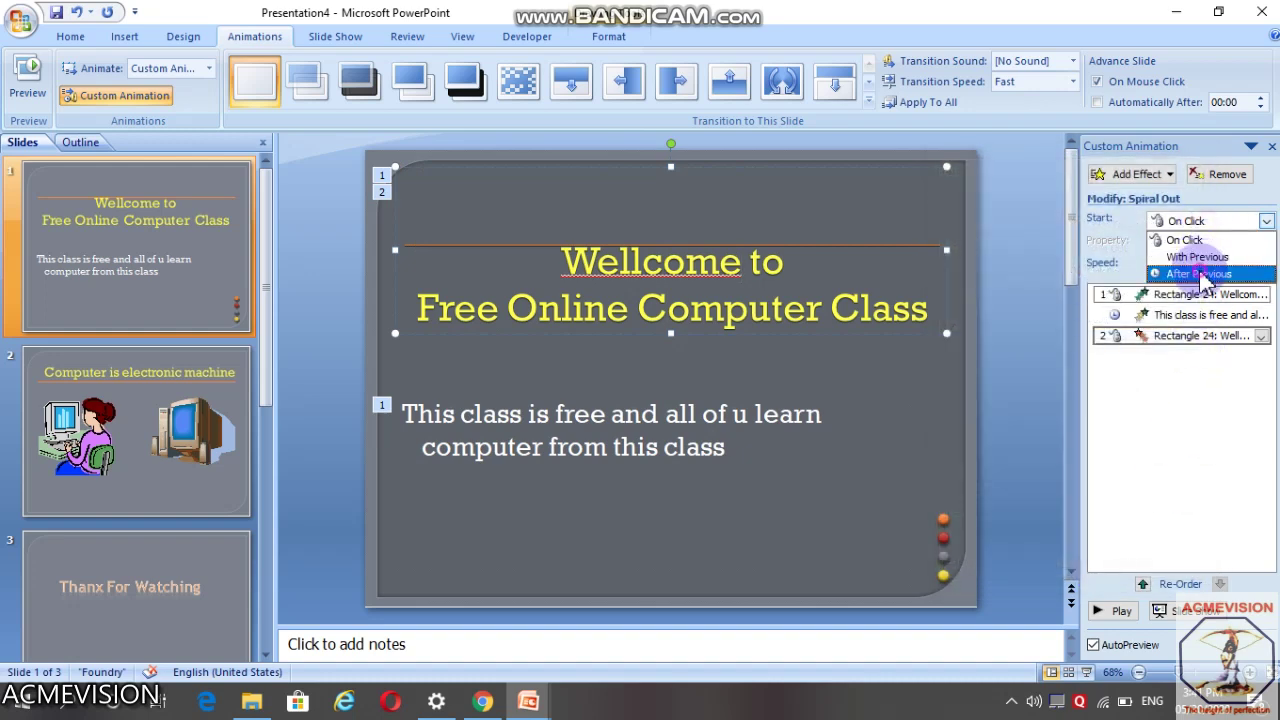
left_click(1200, 272)
left_click(1180, 275)
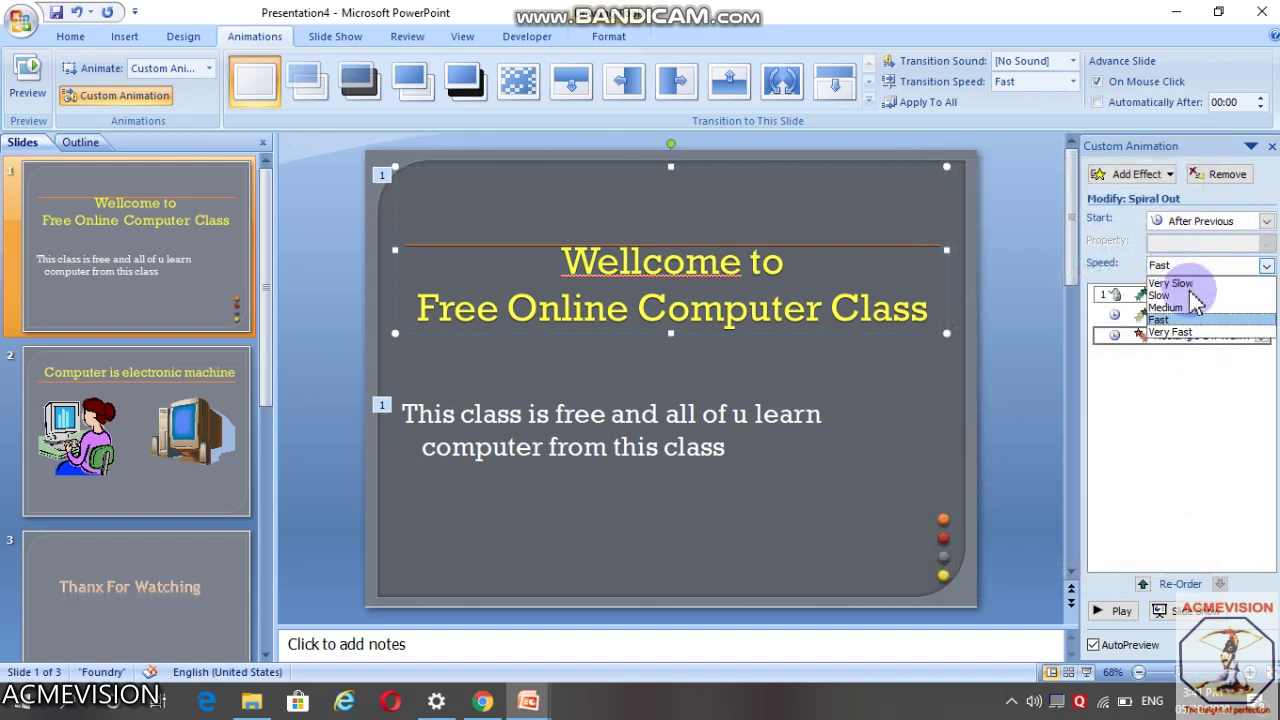
left_click(1179, 316)
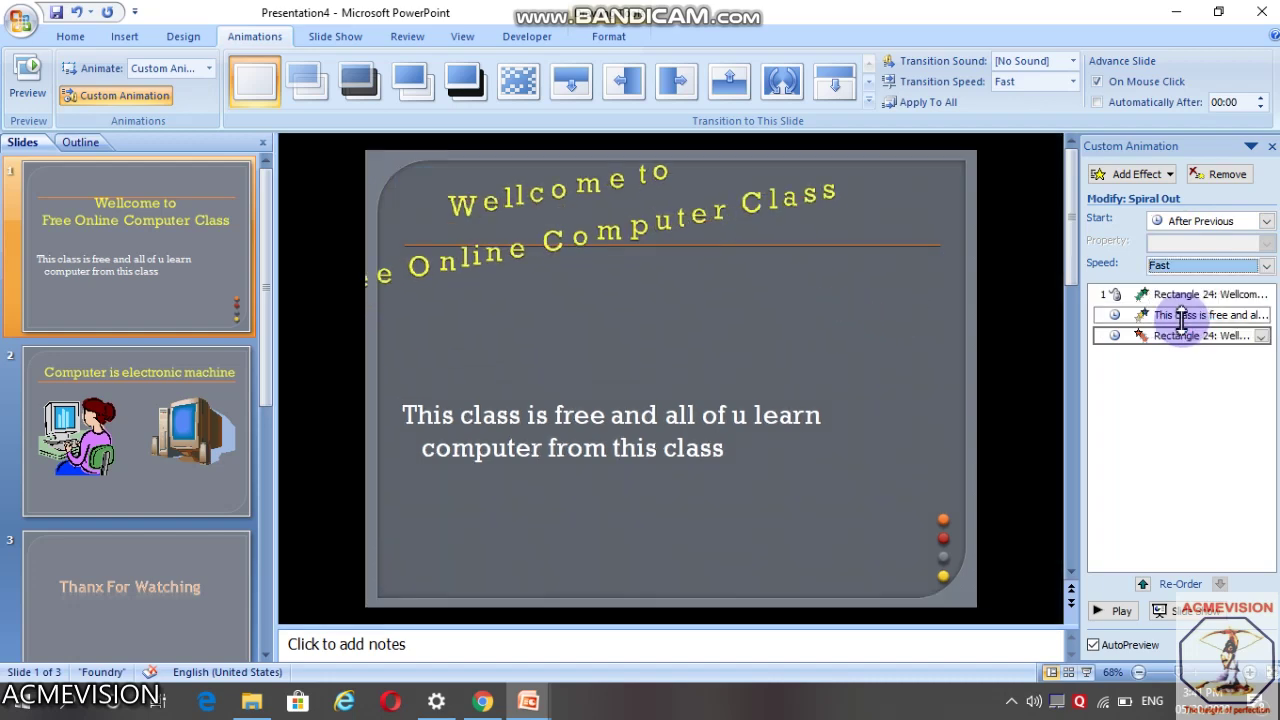
left_click(1192, 270)
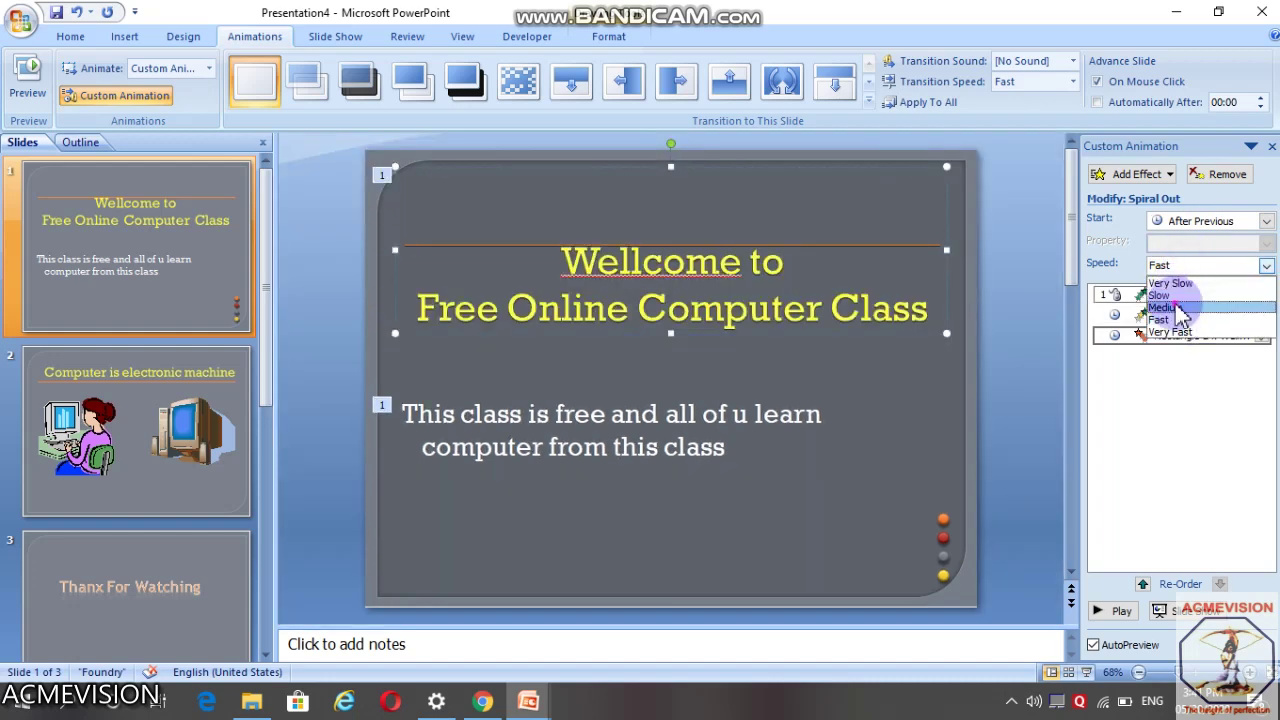
left_click(1175, 307)
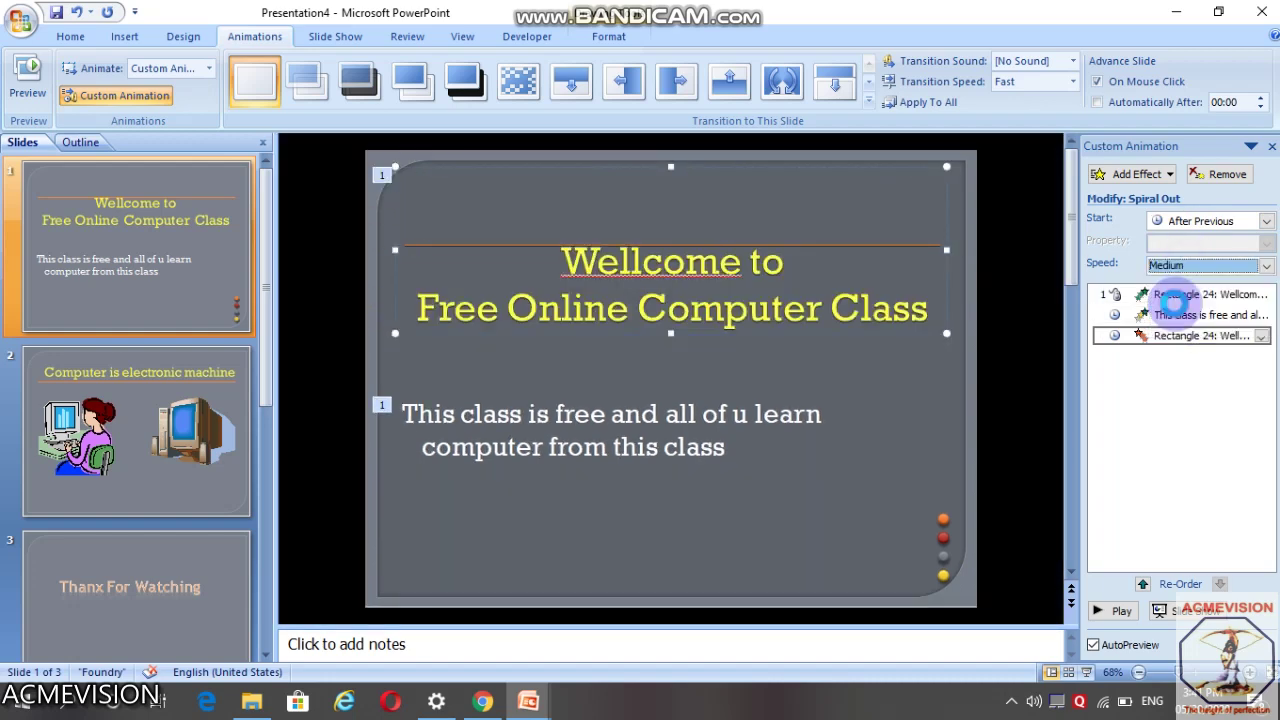
left_click(1210, 265)
left_click(1160, 288)
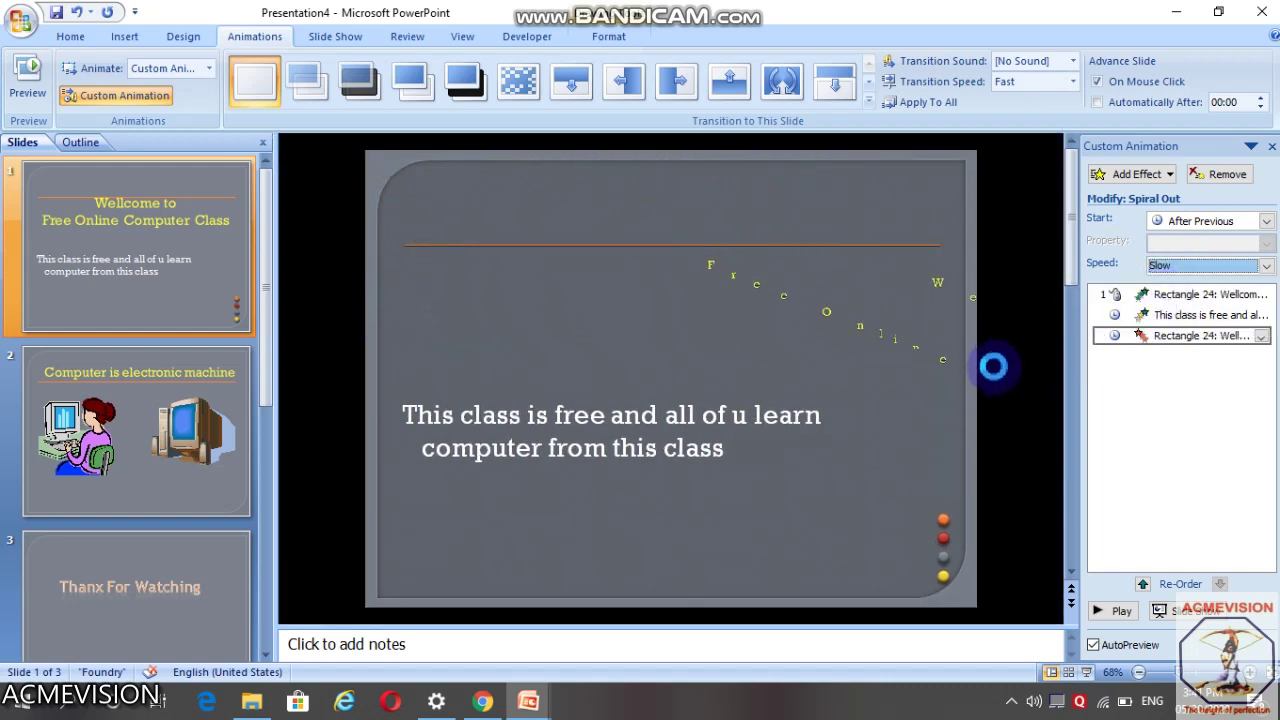
left_click(706, 422)
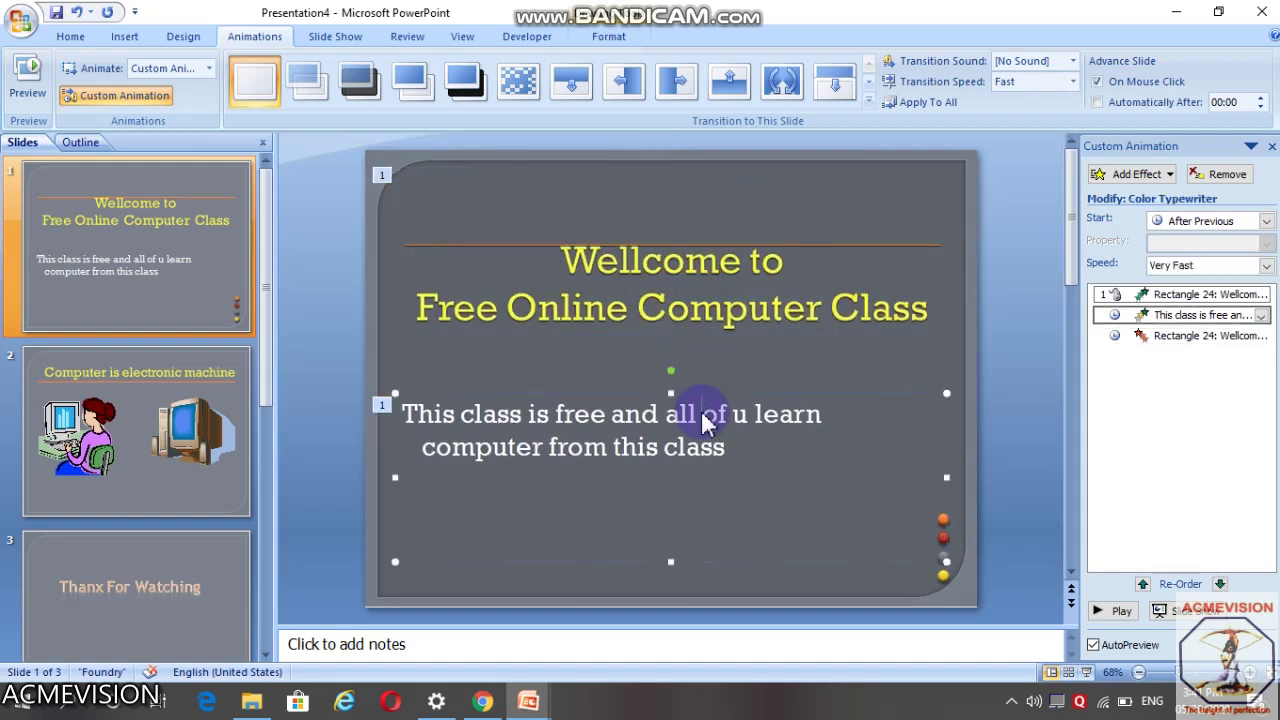
left_click(1145, 177)
mouse_move(1110, 239)
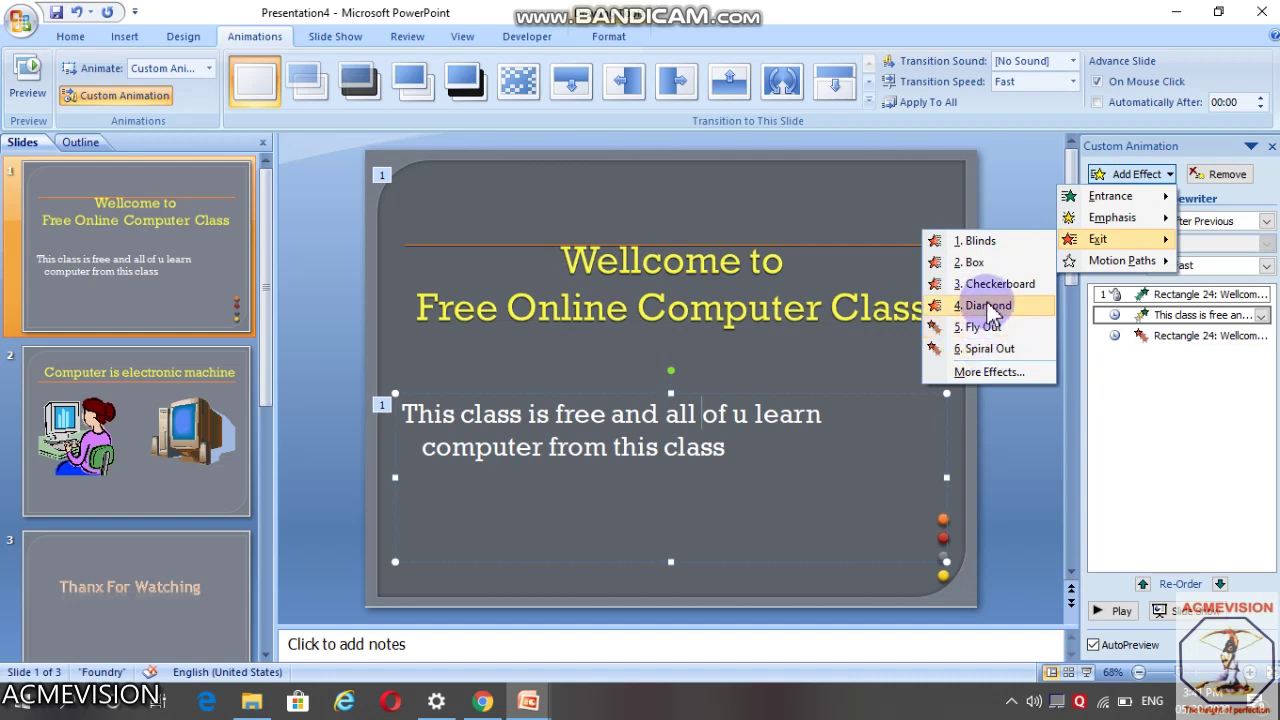
Step: Add a Magnify exit to the body text, After Previous at Slow, then go to slide 2
left_click(989, 371)
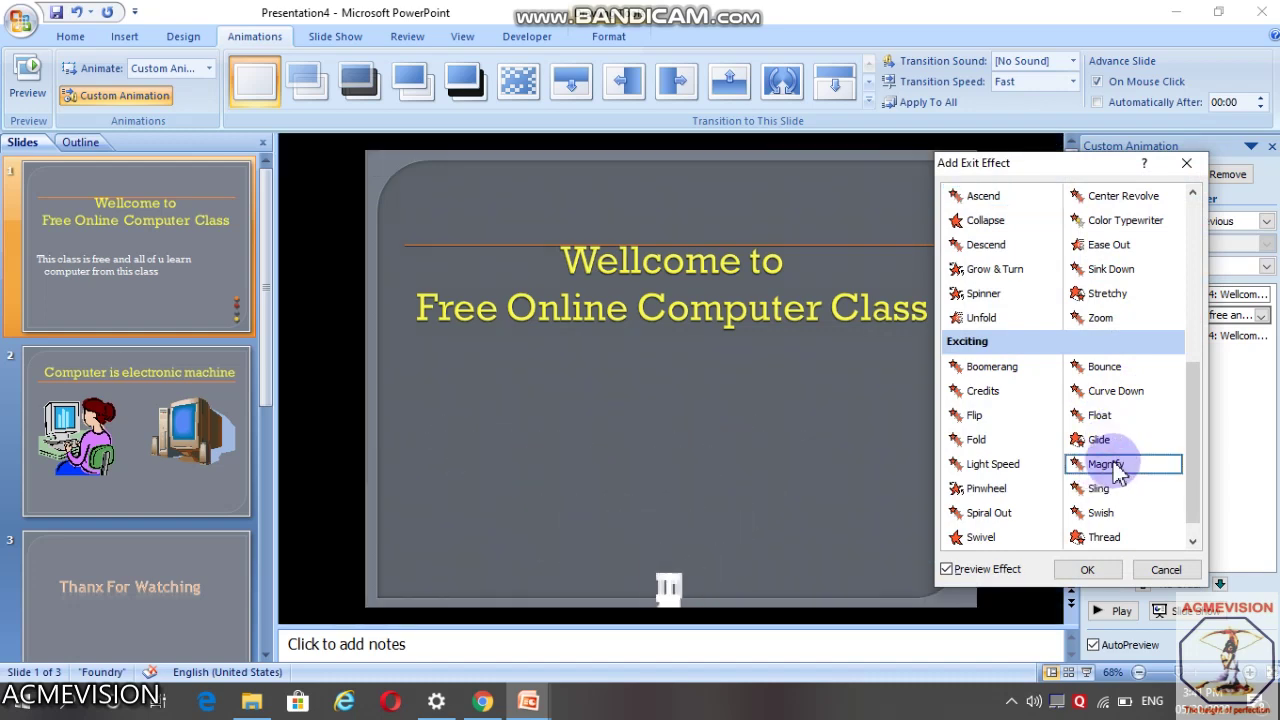
left_click(1128, 468)
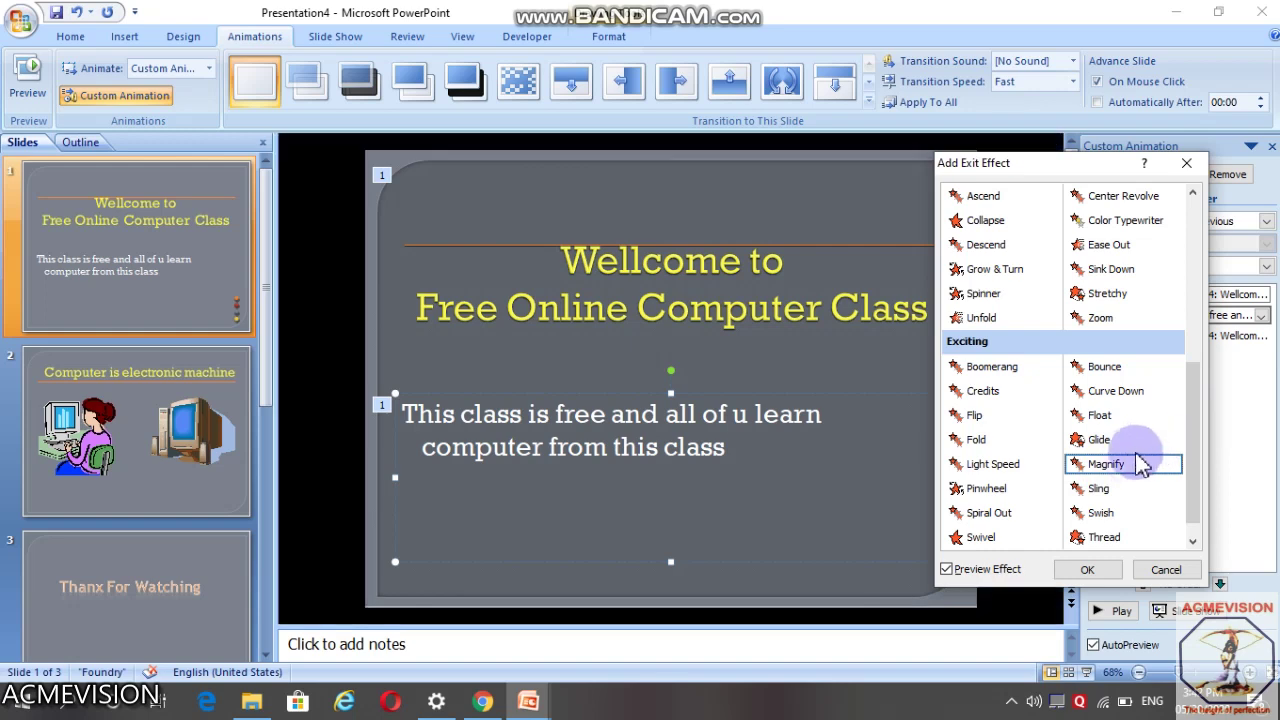
double_click(1110, 466)
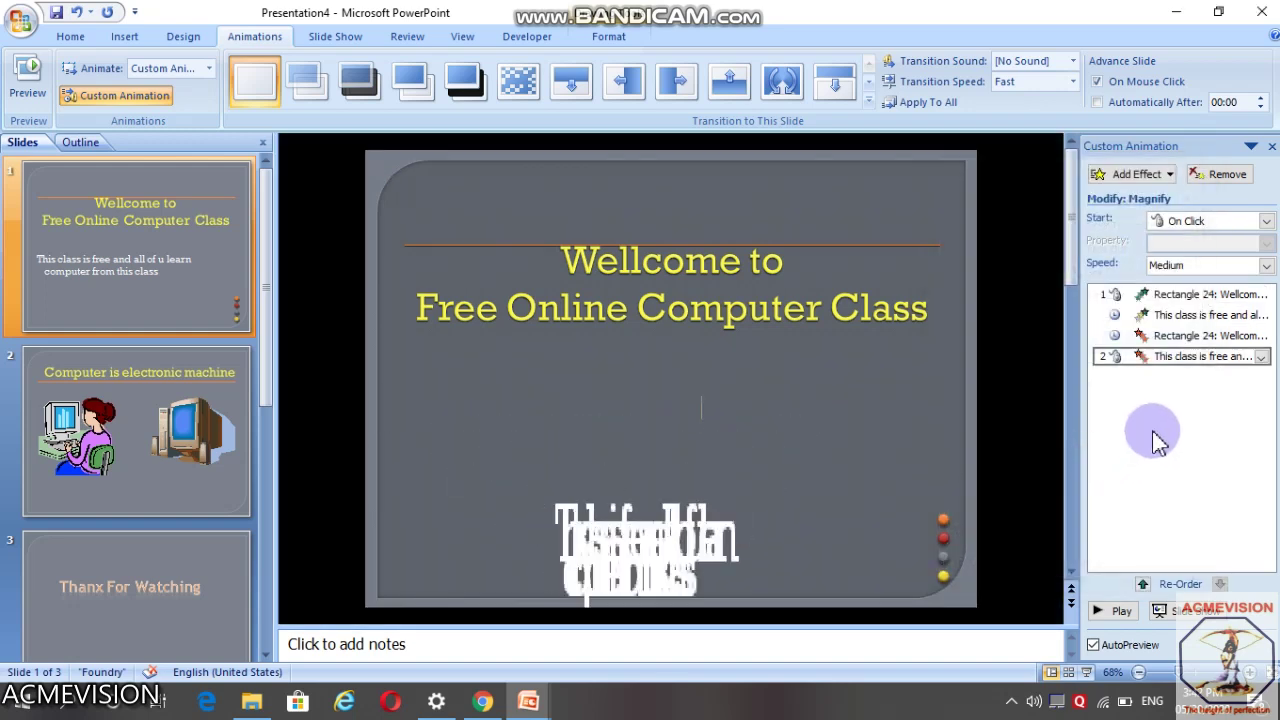
left_click(1210, 222)
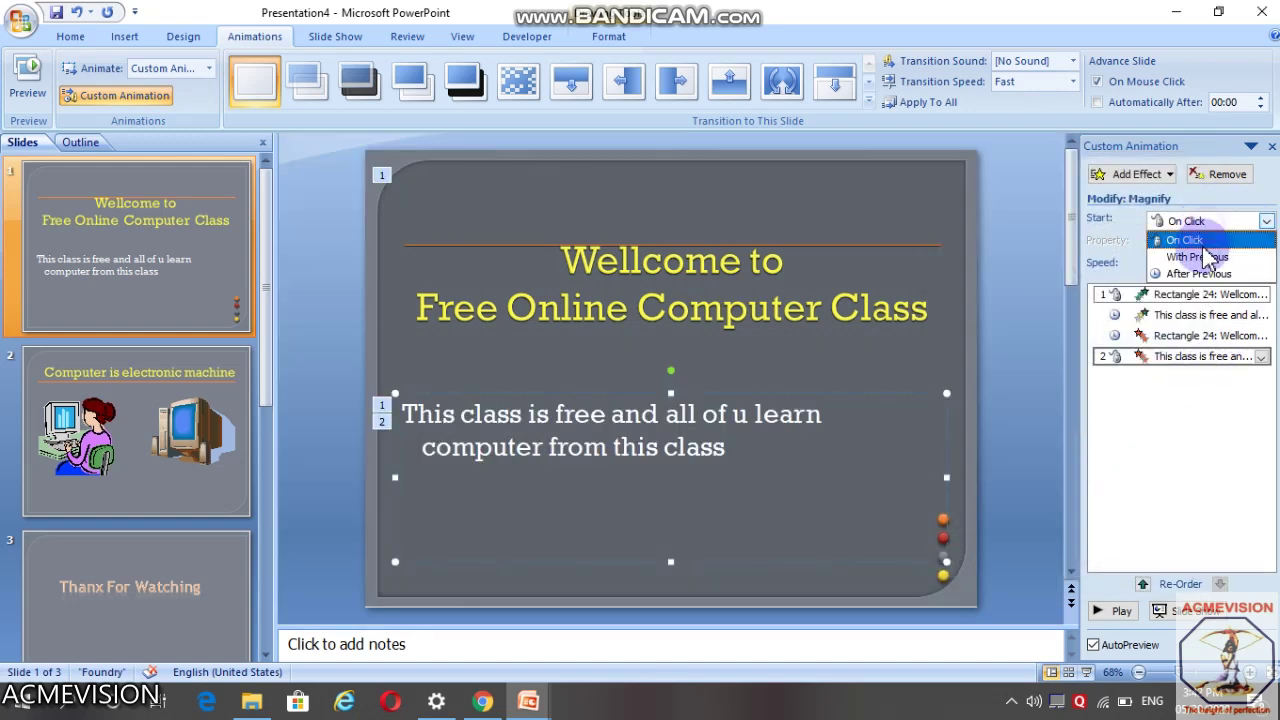
left_click(1185, 273)
left_click(1190, 266)
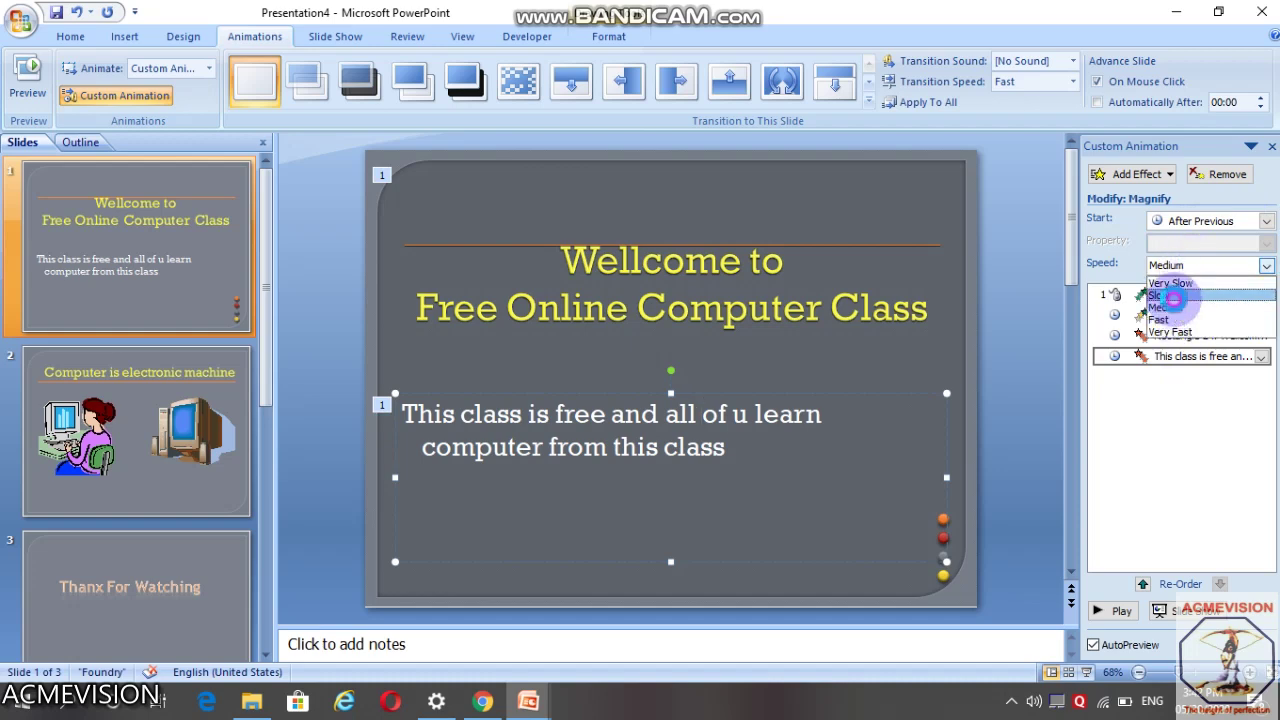
left_click(1170, 296)
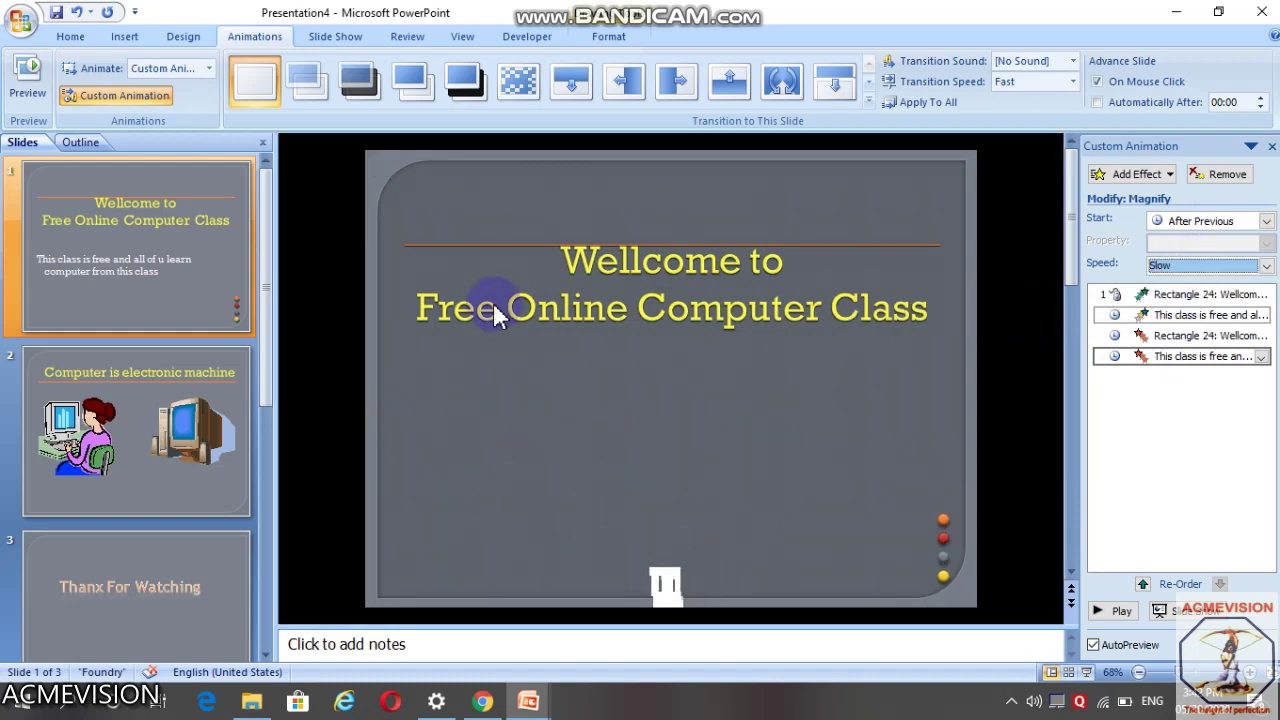
left_click(150, 418)
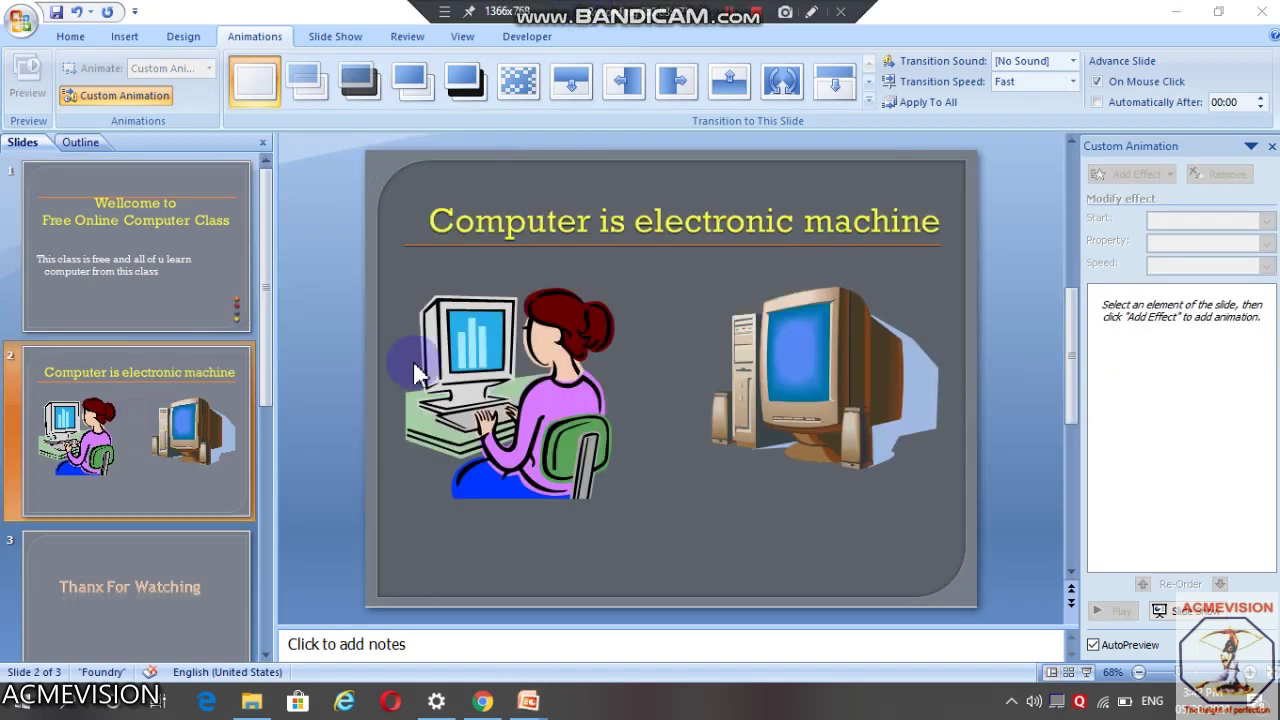
Step: Add a Stretch entrance to the title 'Computer is electronic machine' on slide 2
left_click(588, 222)
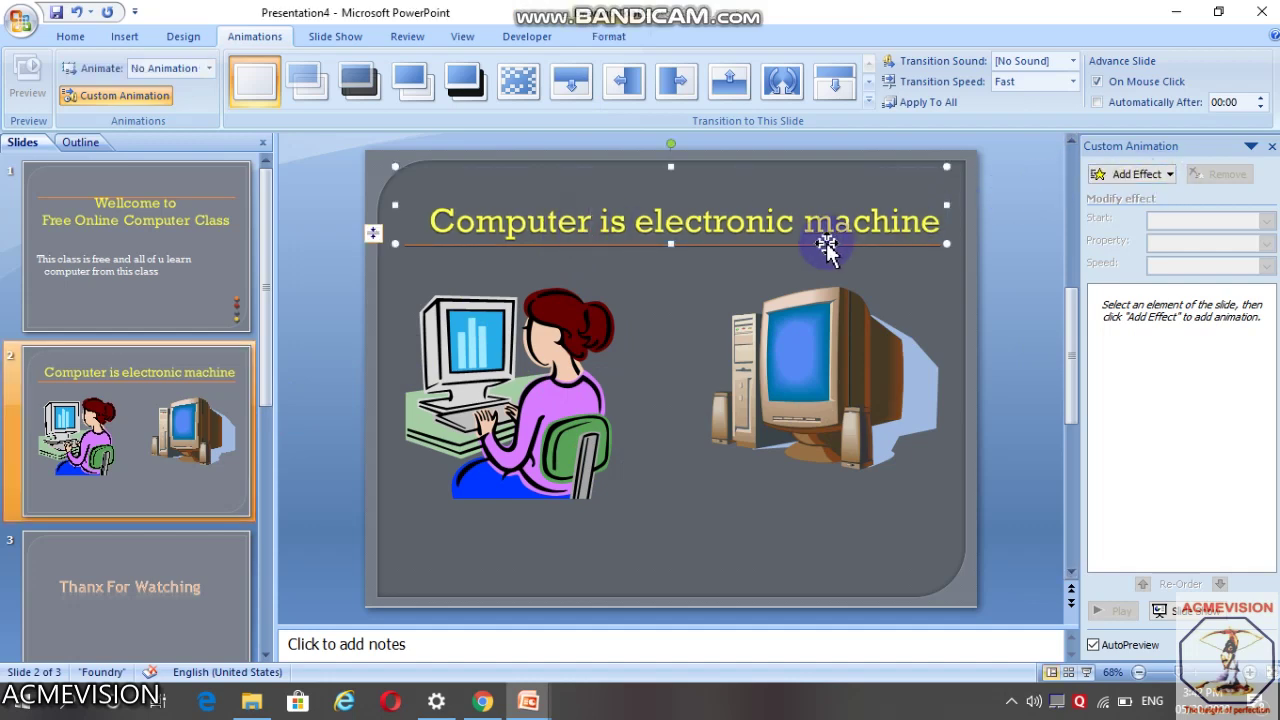
left_click(1135, 175)
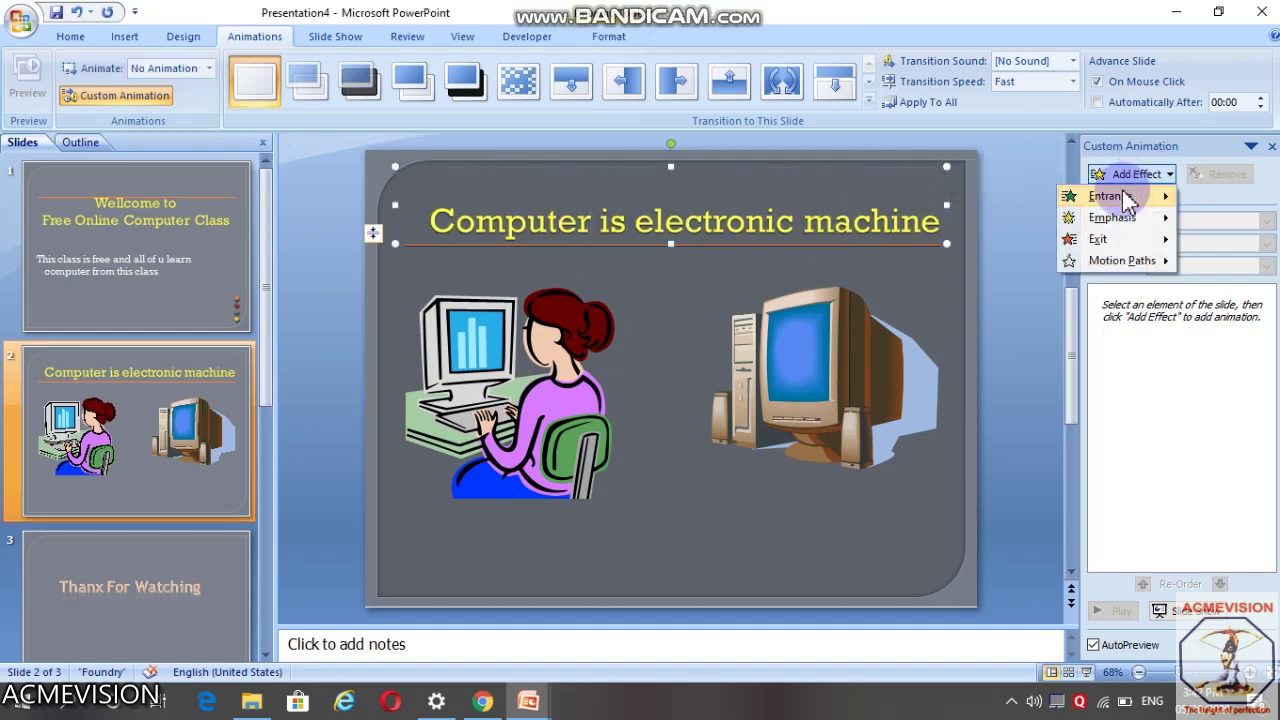
mouse_move(1108, 196)
left_click(984, 378)
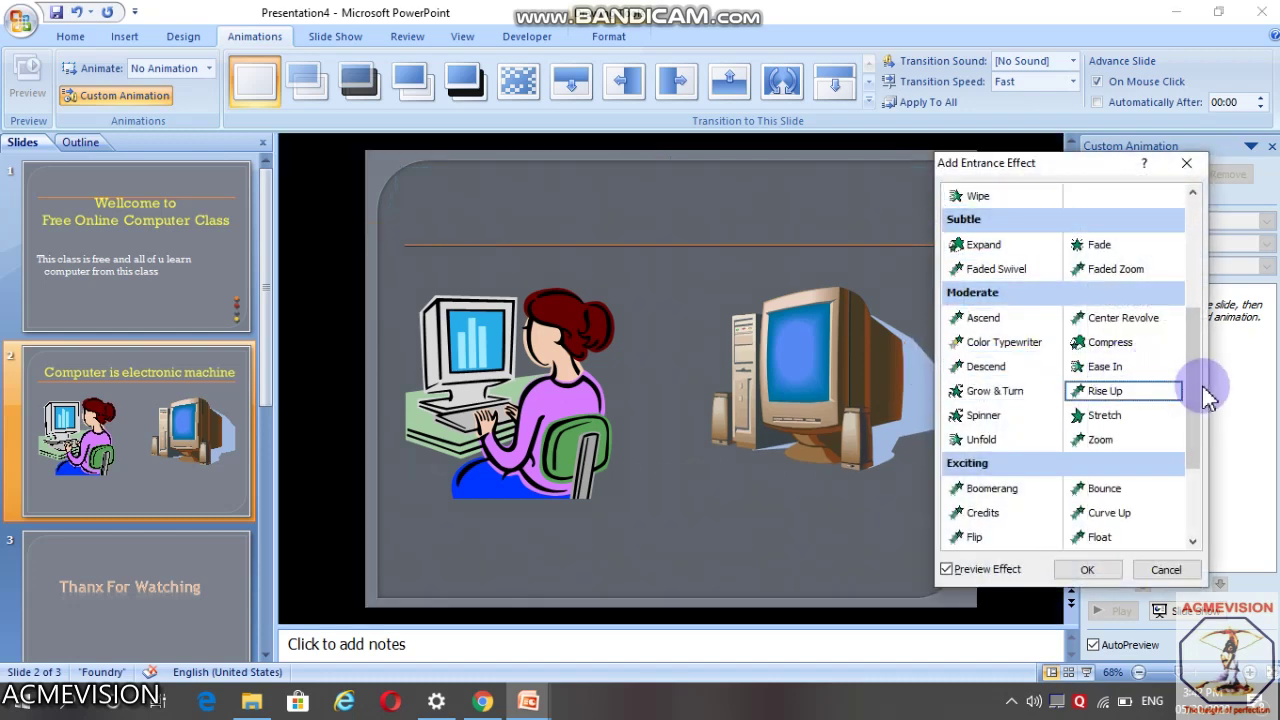
key("Down")
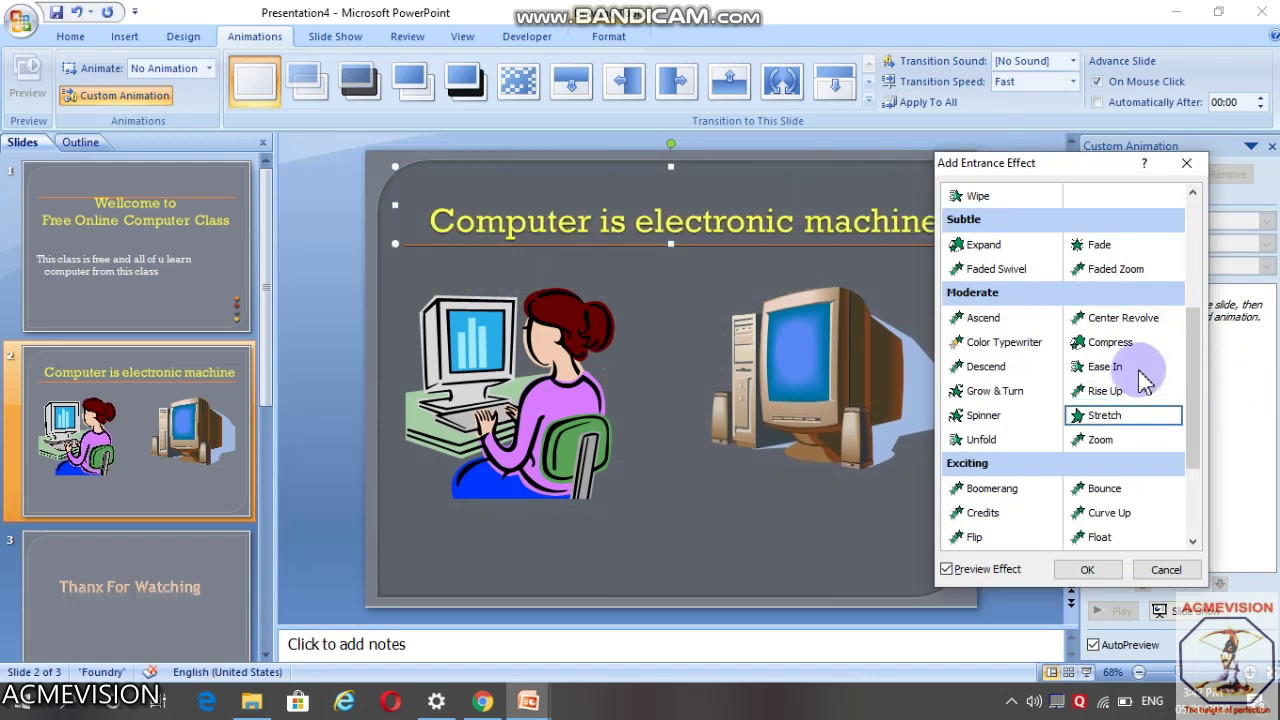
left_click(1127, 420)
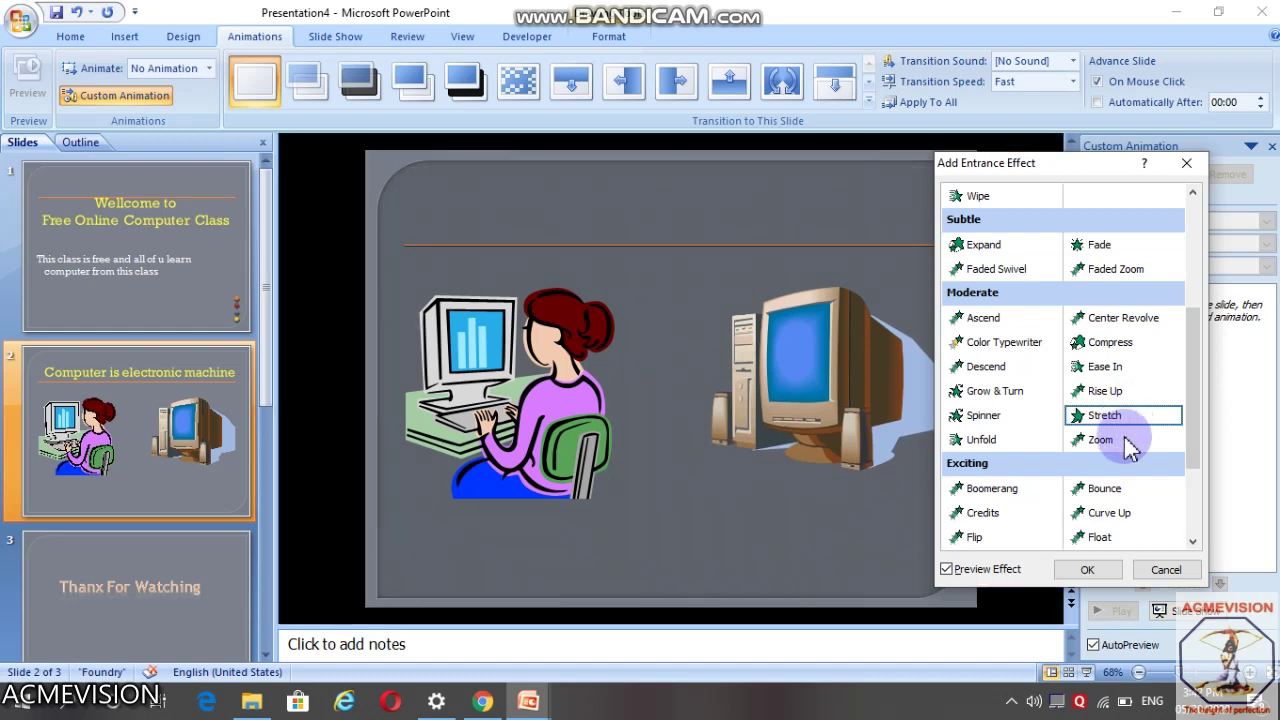
left_click(1080, 570)
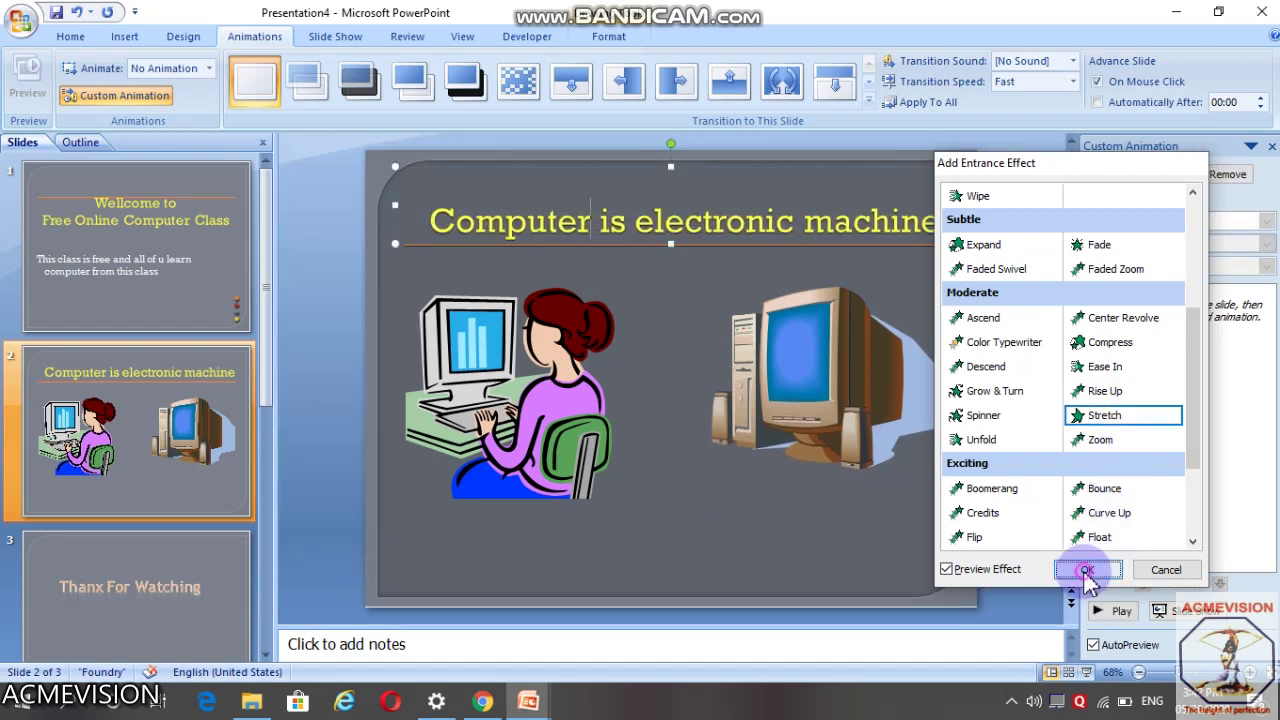
Step: Set the Stretch entrance to After Previous, direction Across, at Fast speed
left_click(1218, 221)
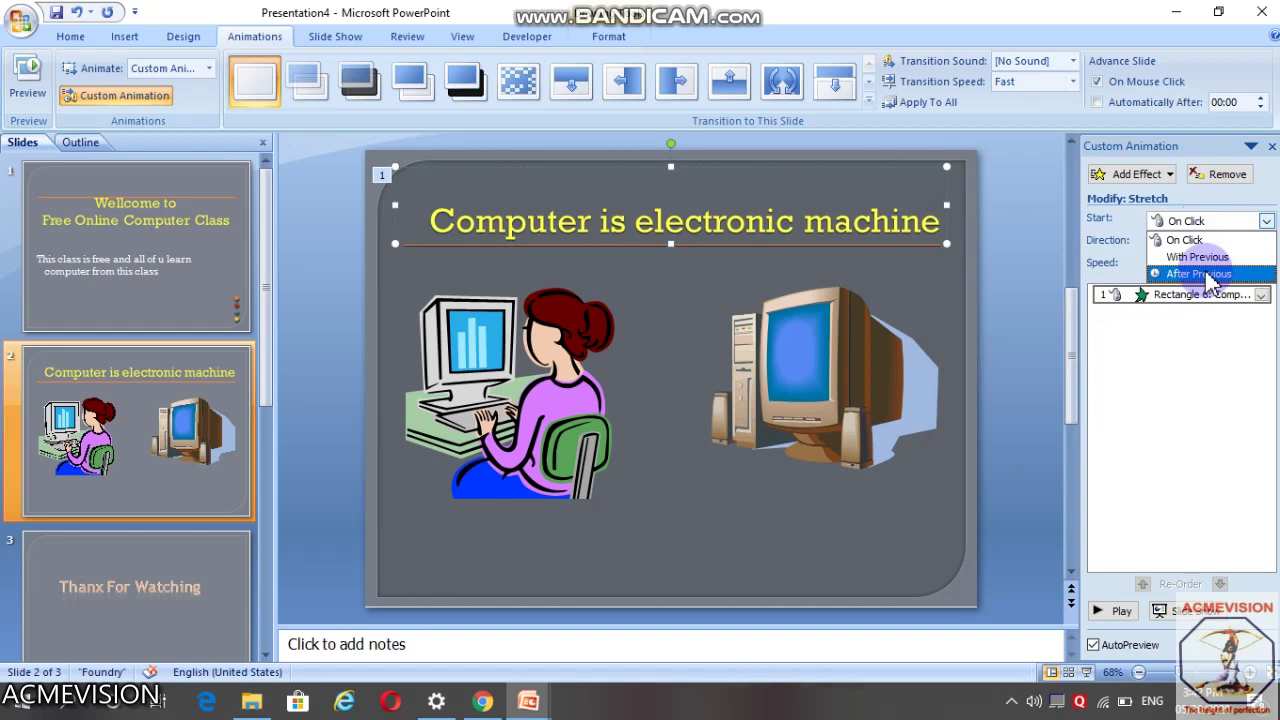
left_click(1213, 275)
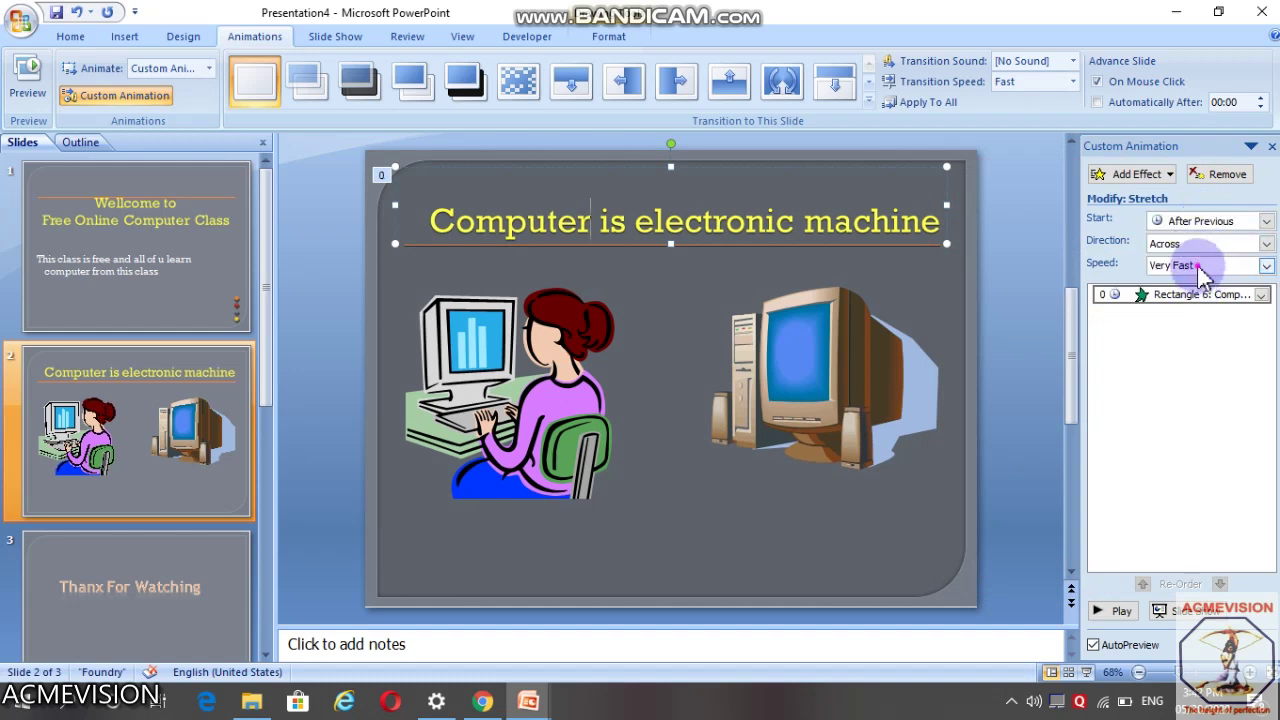
left_click(1203, 268)
left_click(1185, 248)
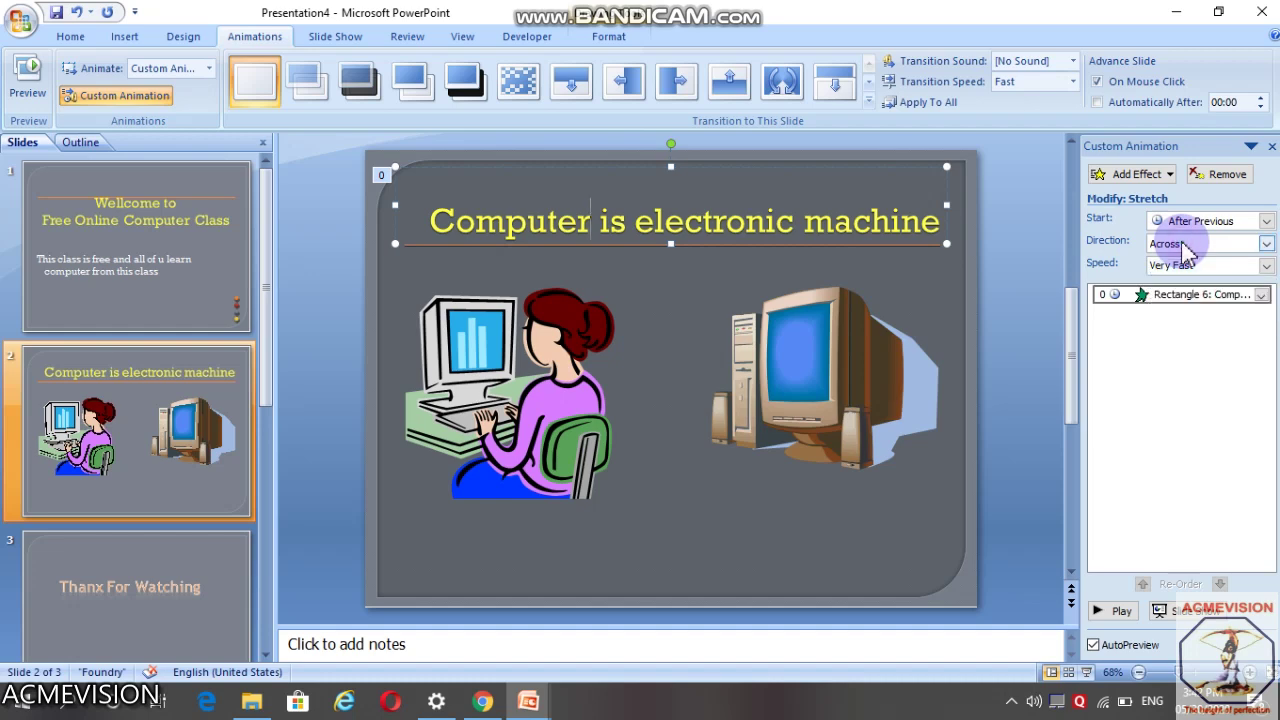
left_click(1185, 246)
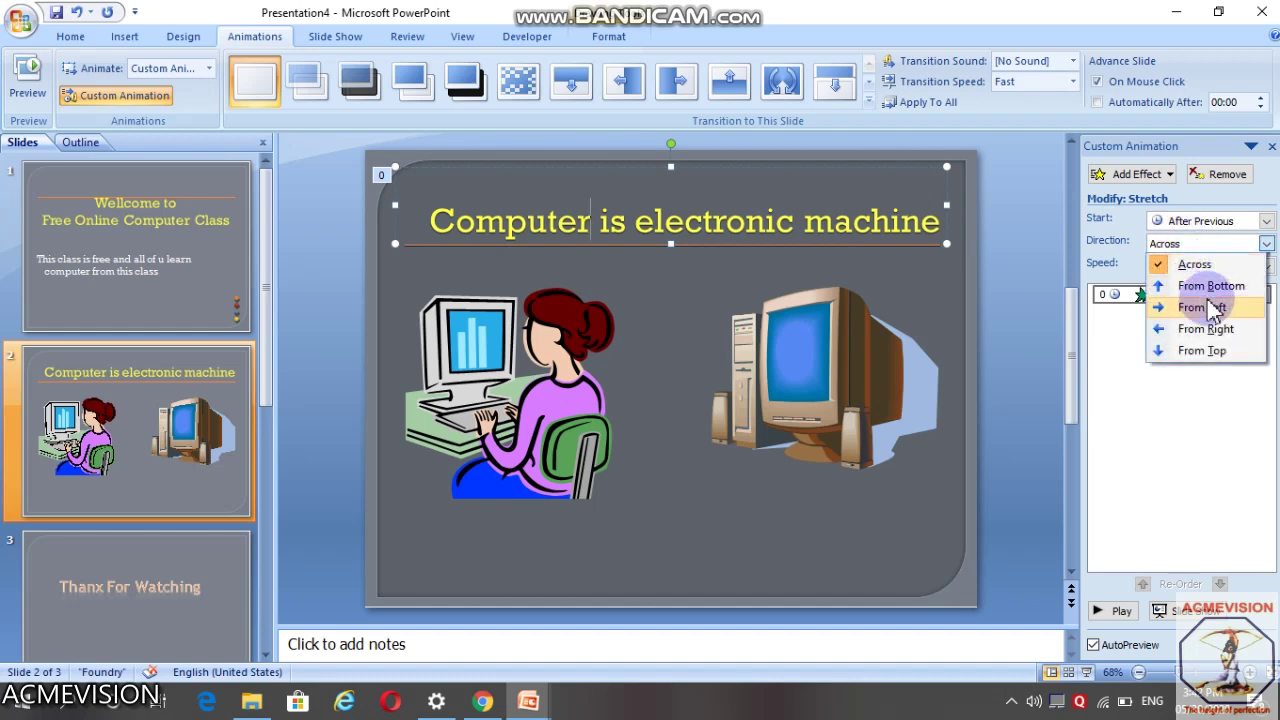
left_click(1100, 252)
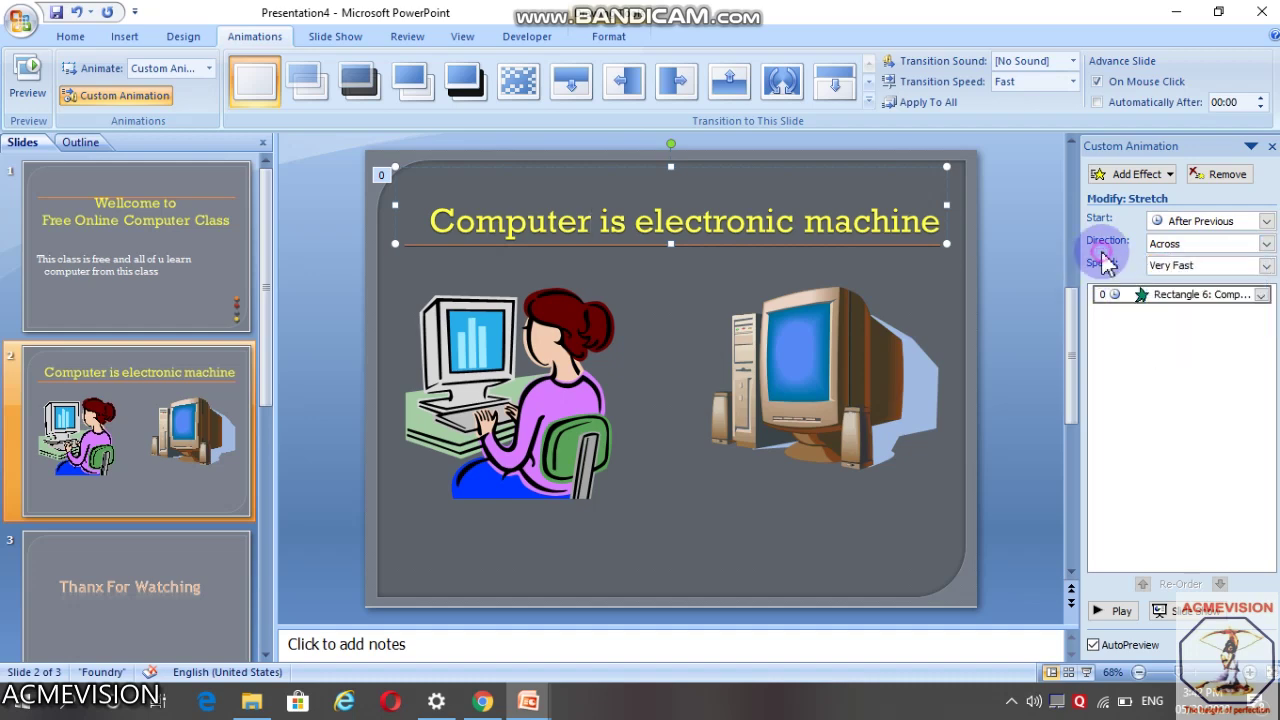
left_click(1184, 267)
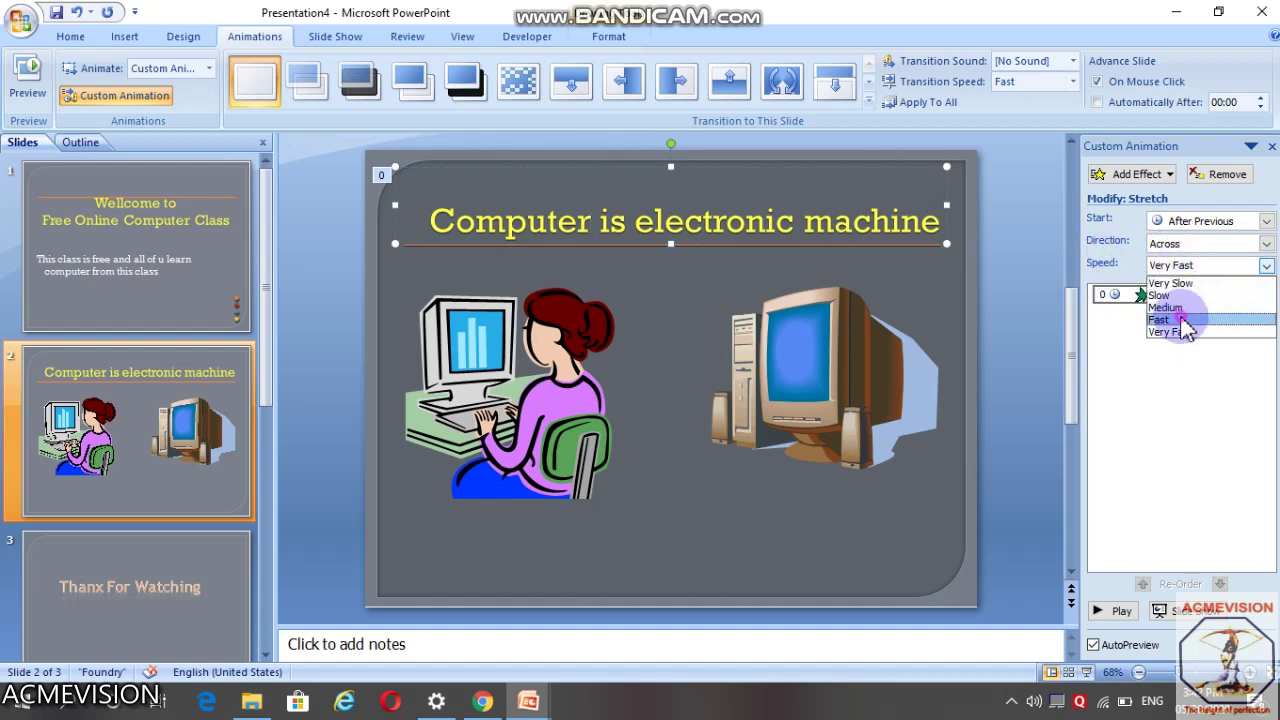
left_click(1184, 320)
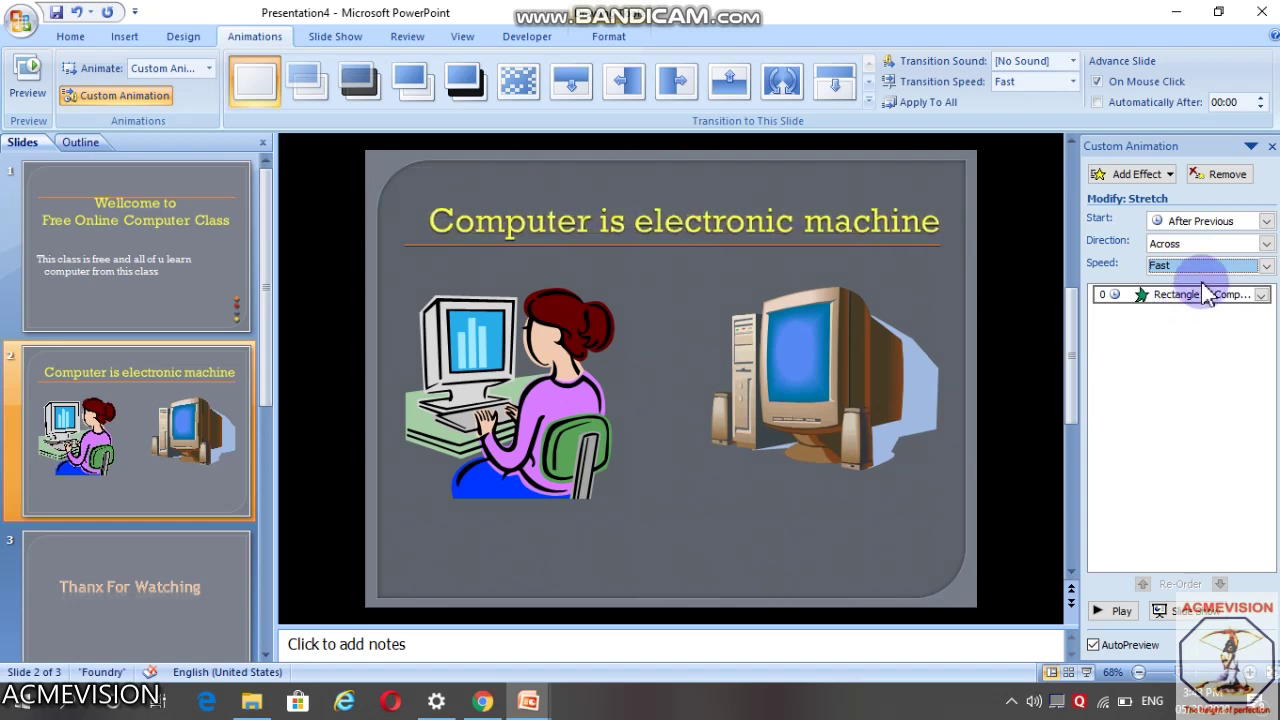
left_click(545, 355)
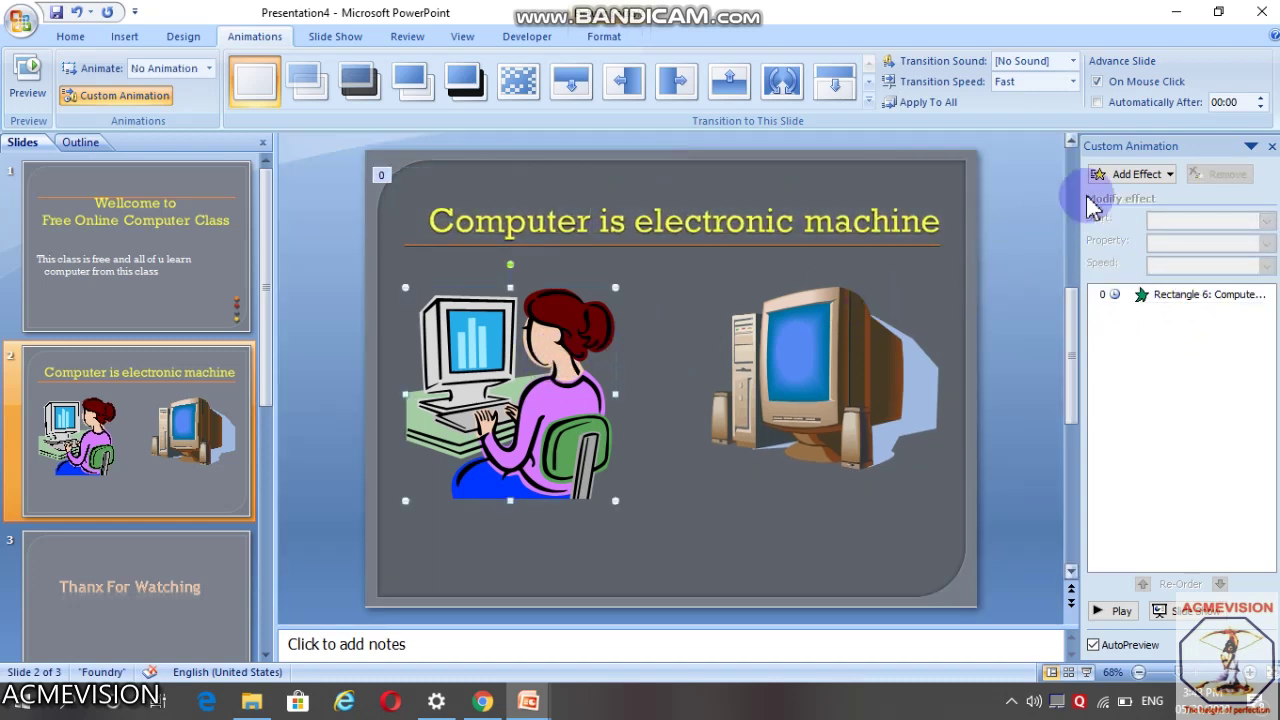
Step: Preview Split, then apply a Circle entrance to the woman-at-computer picture
left_click(1135, 174)
mouse_move(1110, 196)
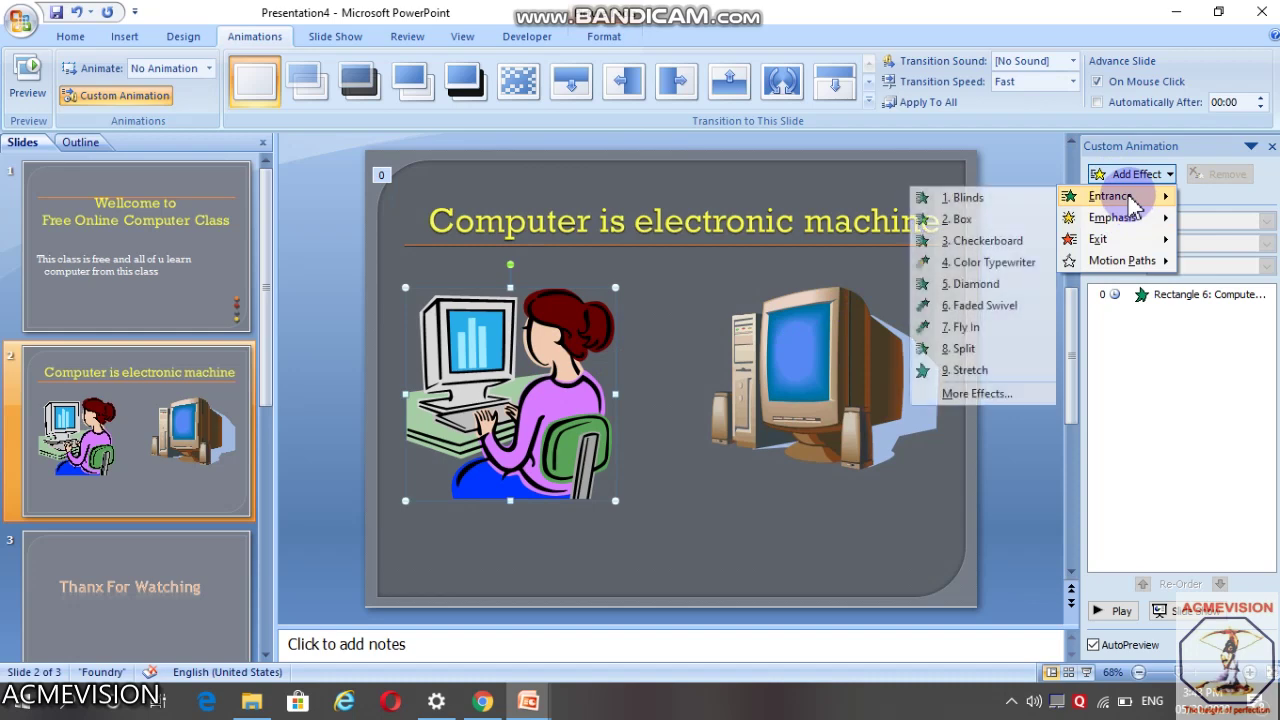
left_click(965, 396)
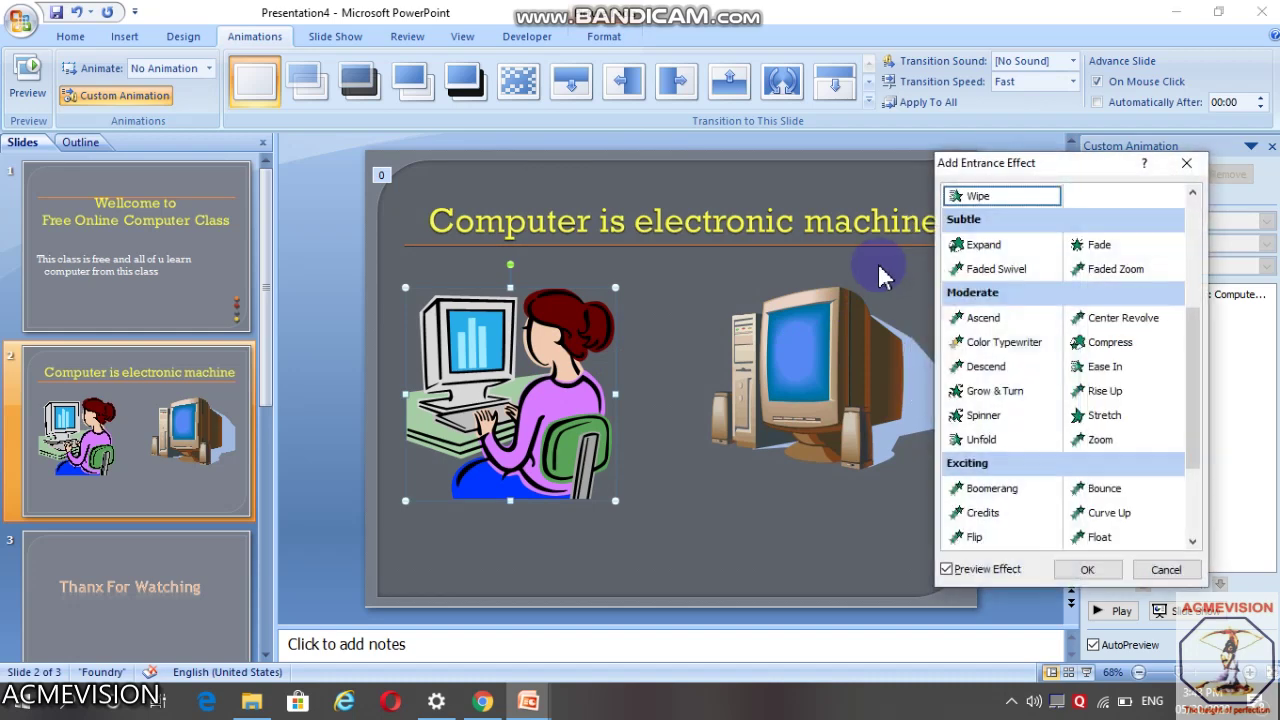
scroll(1140, 400, "up", 3)
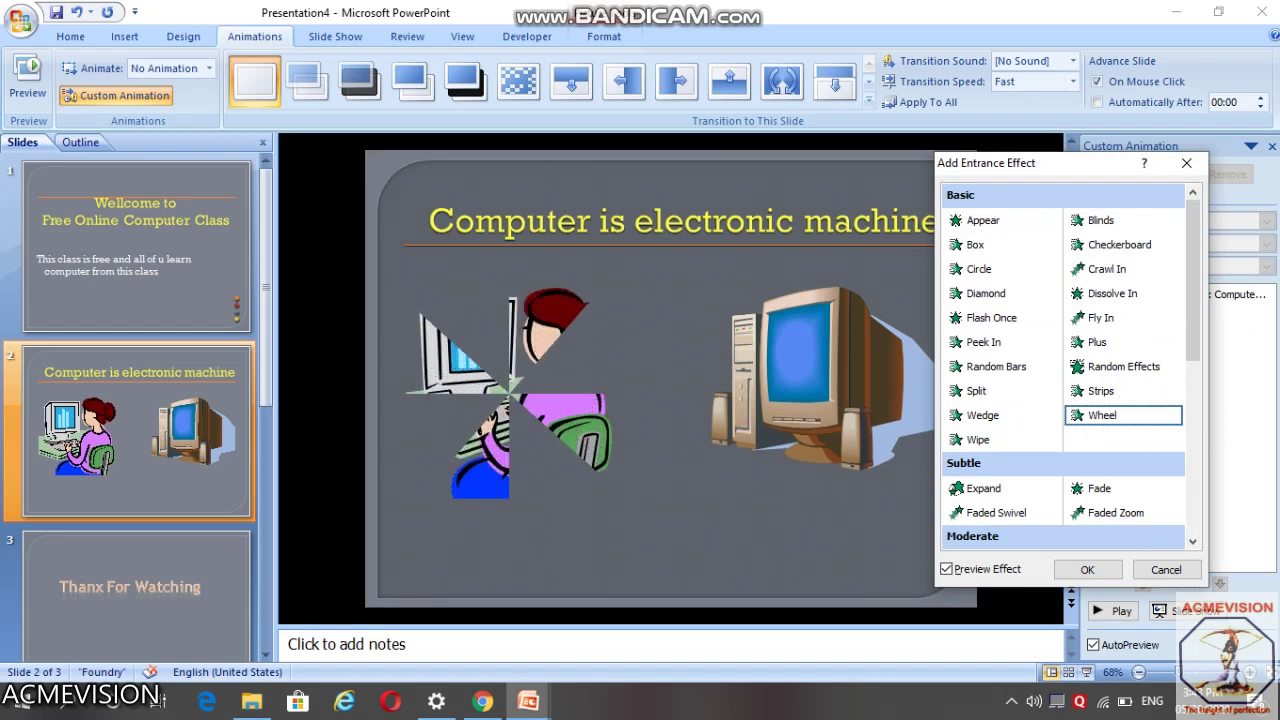
left_click(979, 391)
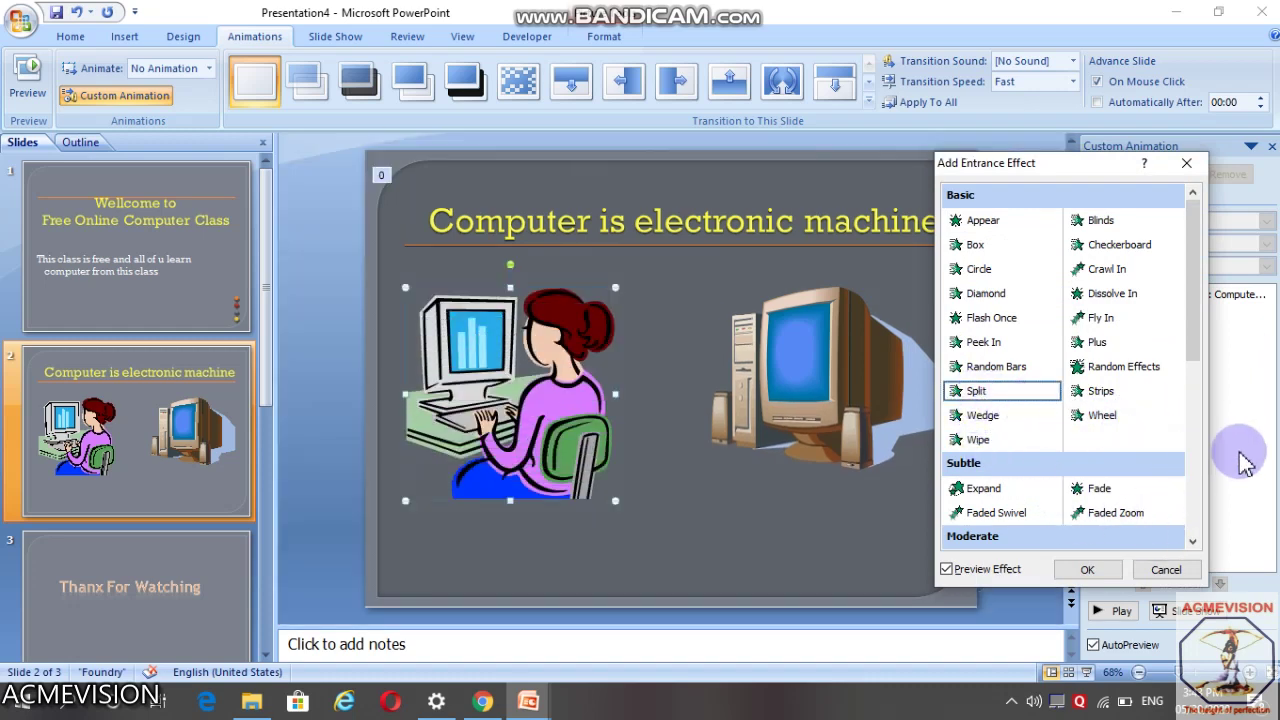
key("Up")
key("Up")
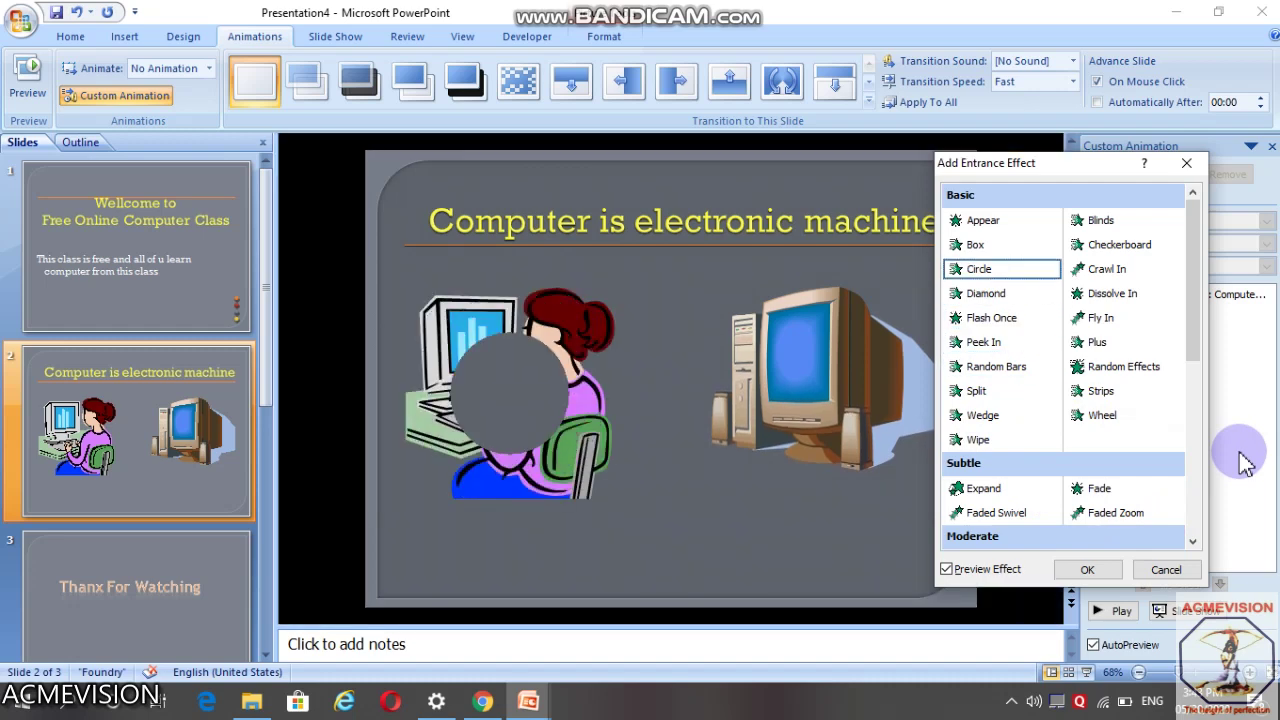
left_click(975, 269)
left_click(1087, 569)
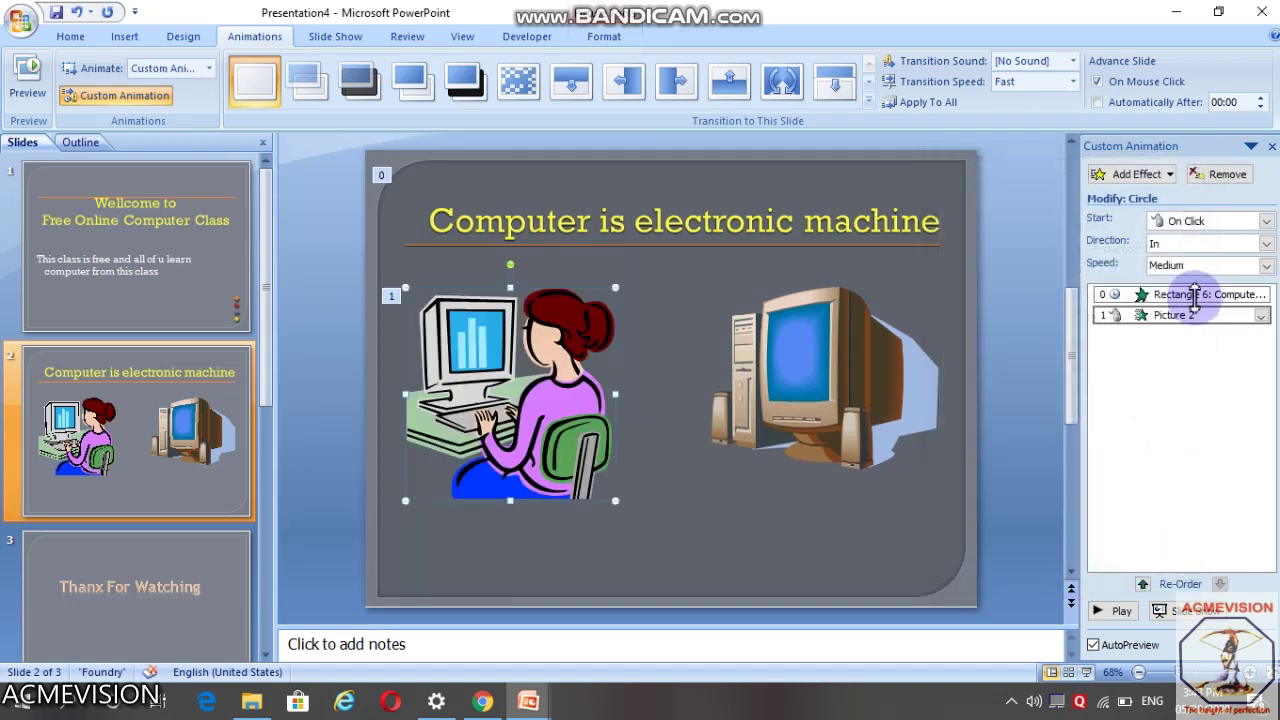
Step: Set the picture's Circle entrance to start After Previous at Slow speed
left_click(1201, 222)
left_click(1185, 262)
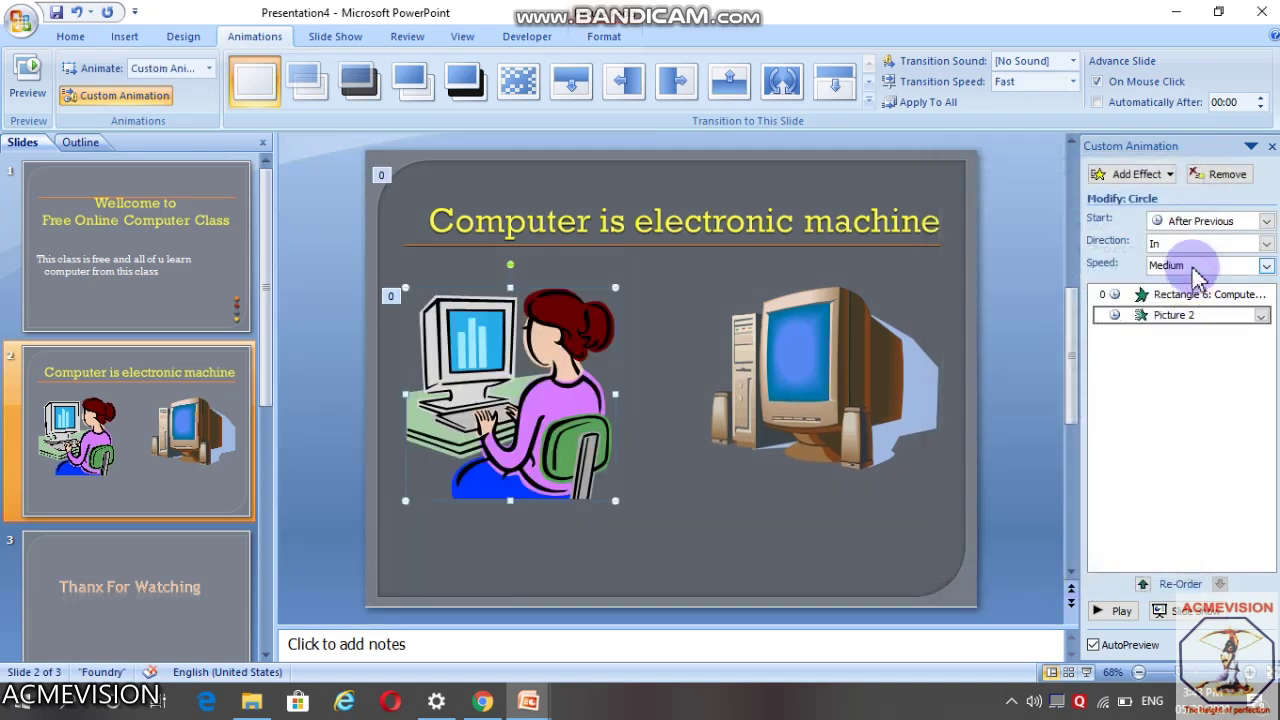
left_click(1205, 265)
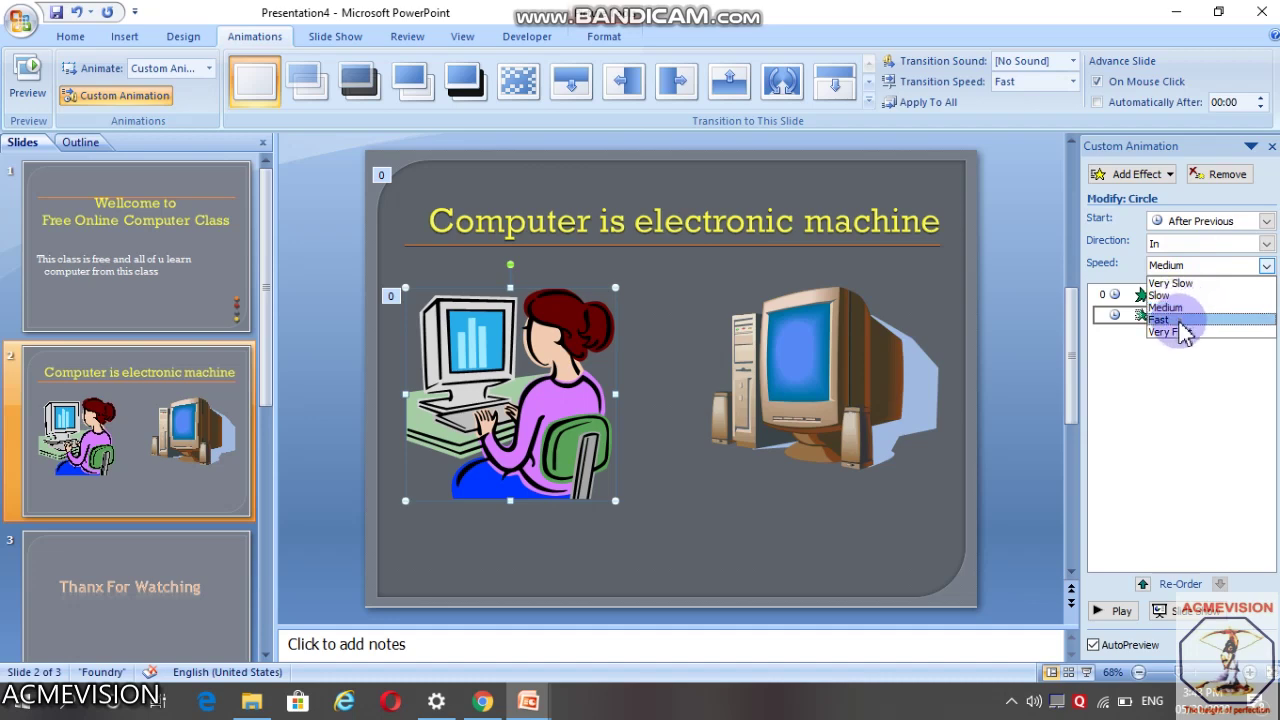
left_click(1180, 320)
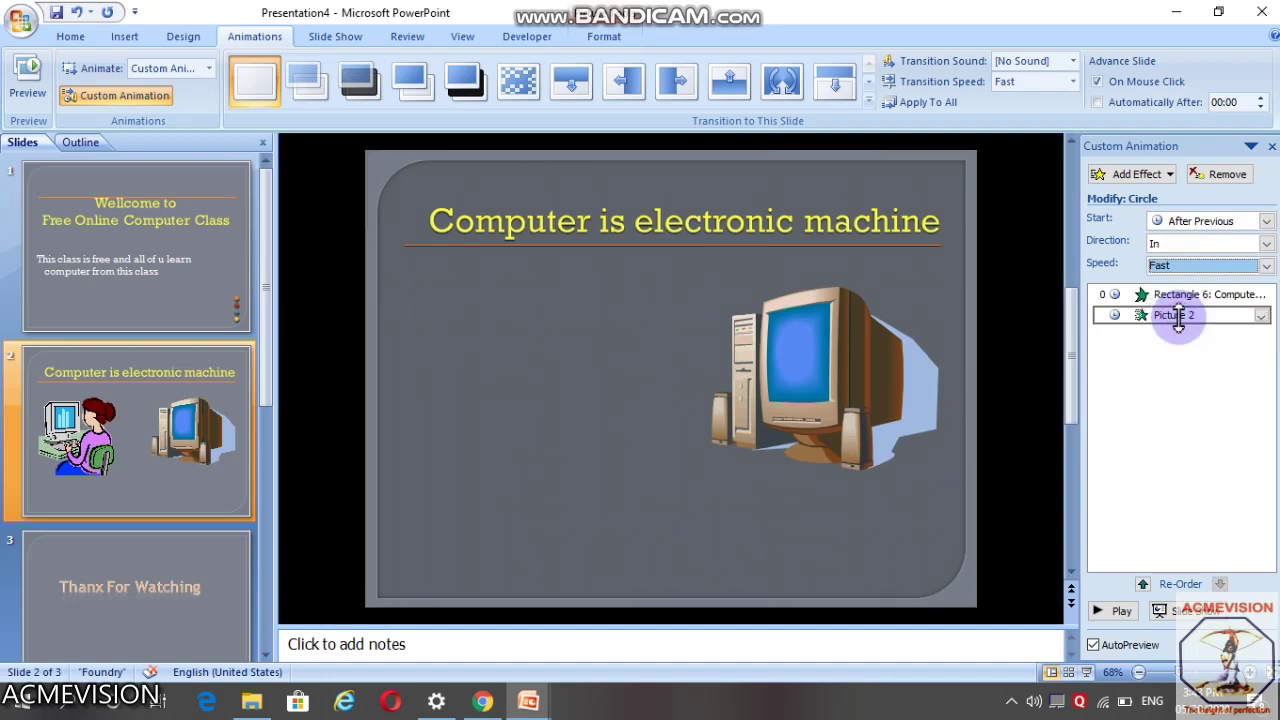
left_click(1190, 262)
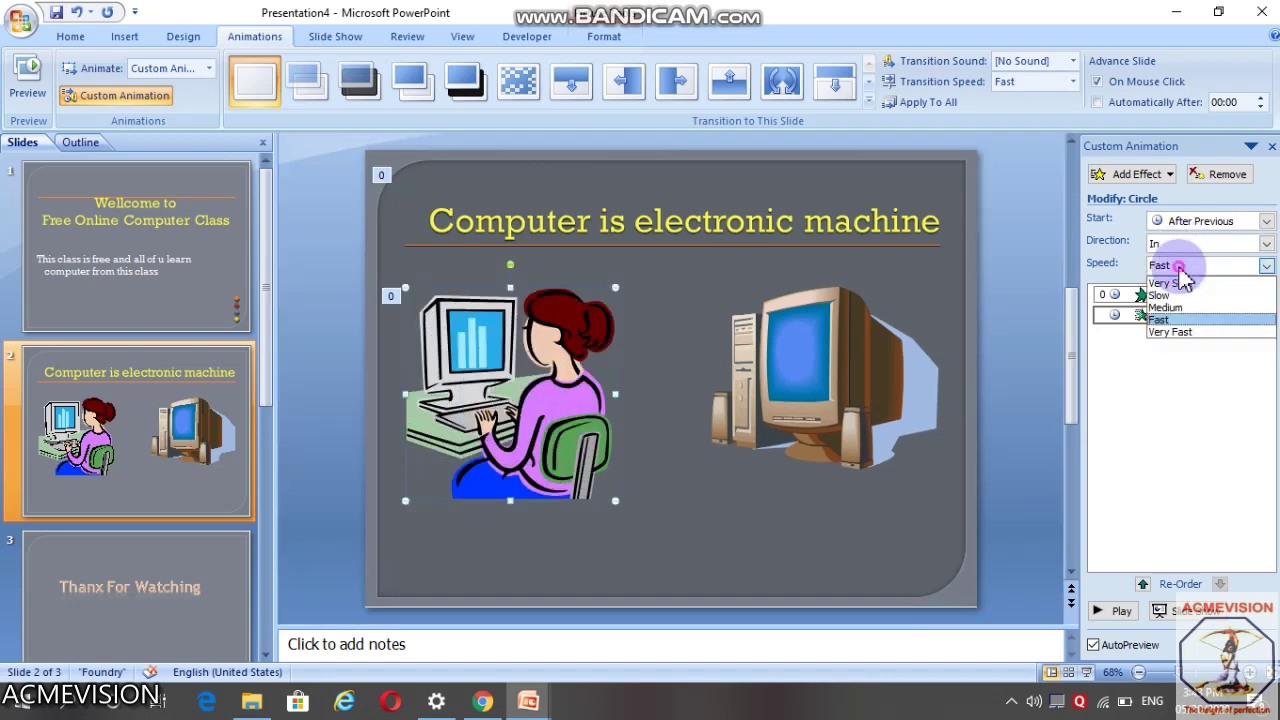
left_click(1170, 303)
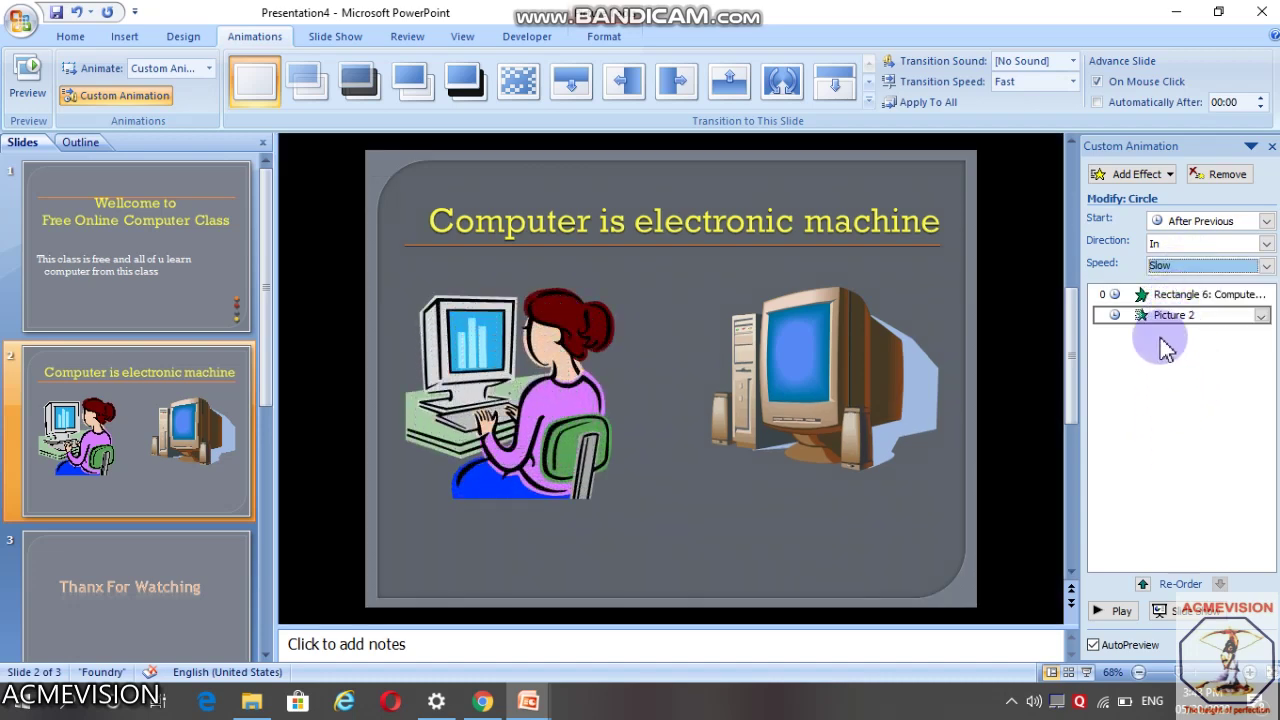
left_click(866, 350)
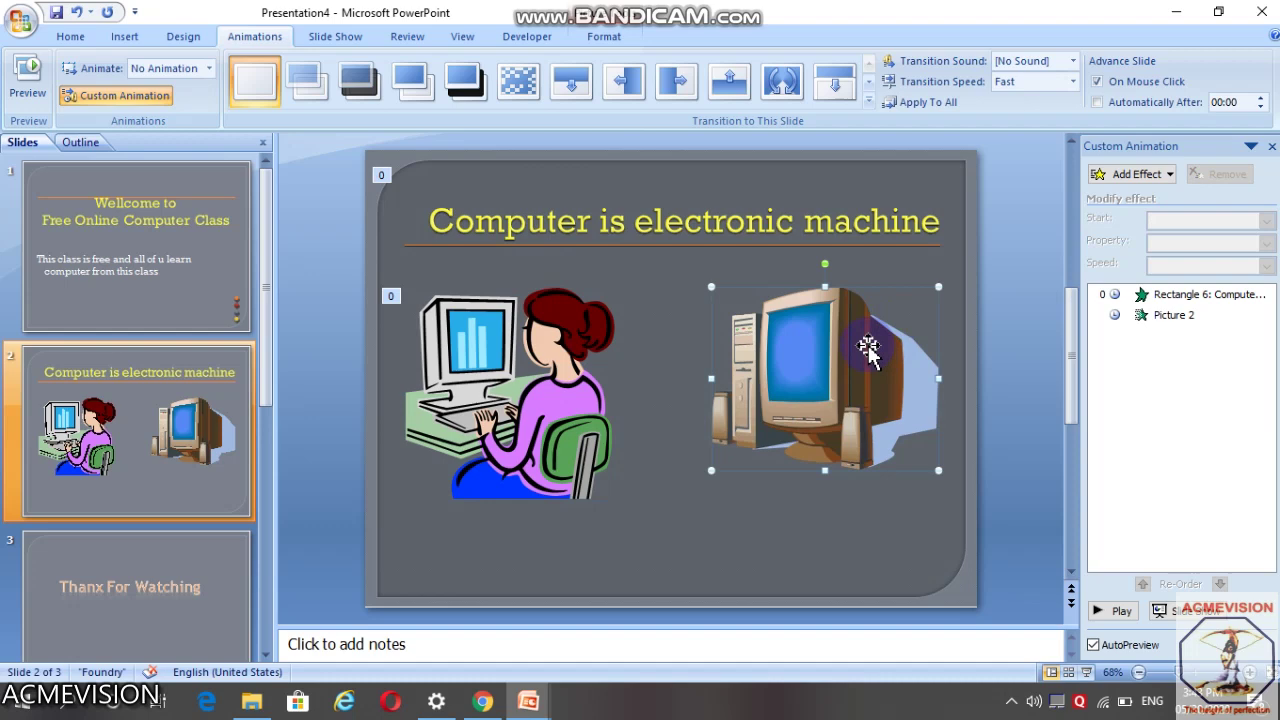
Step: Give the computer picture a Spinner entrance, After Previous at Medium speed
left_click(1150, 180)
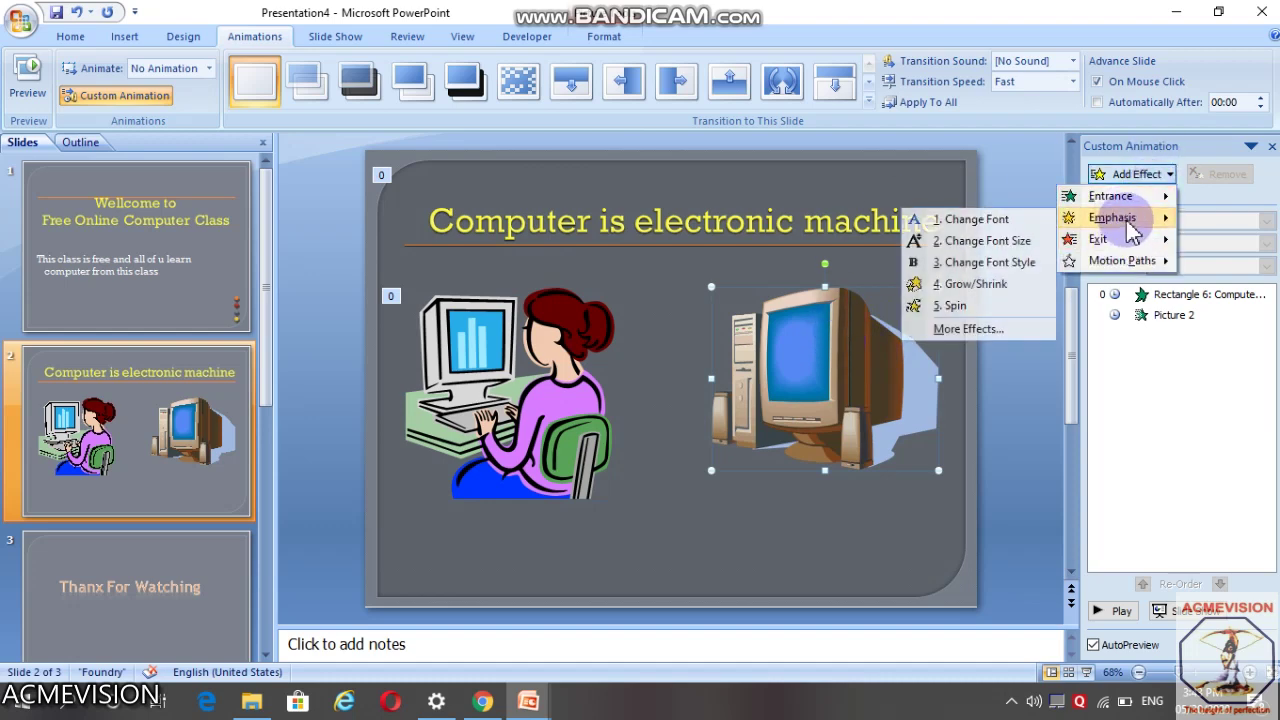
mouse_move(1112, 196)
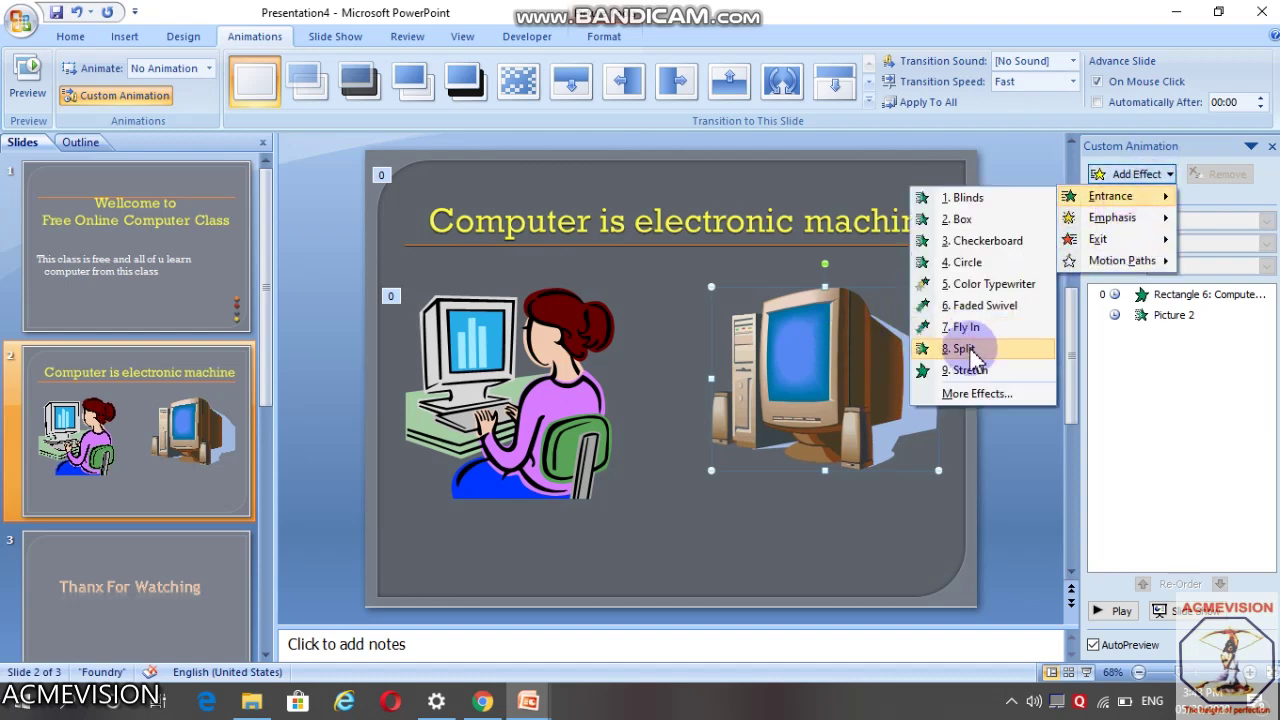
left_click(1000, 393)
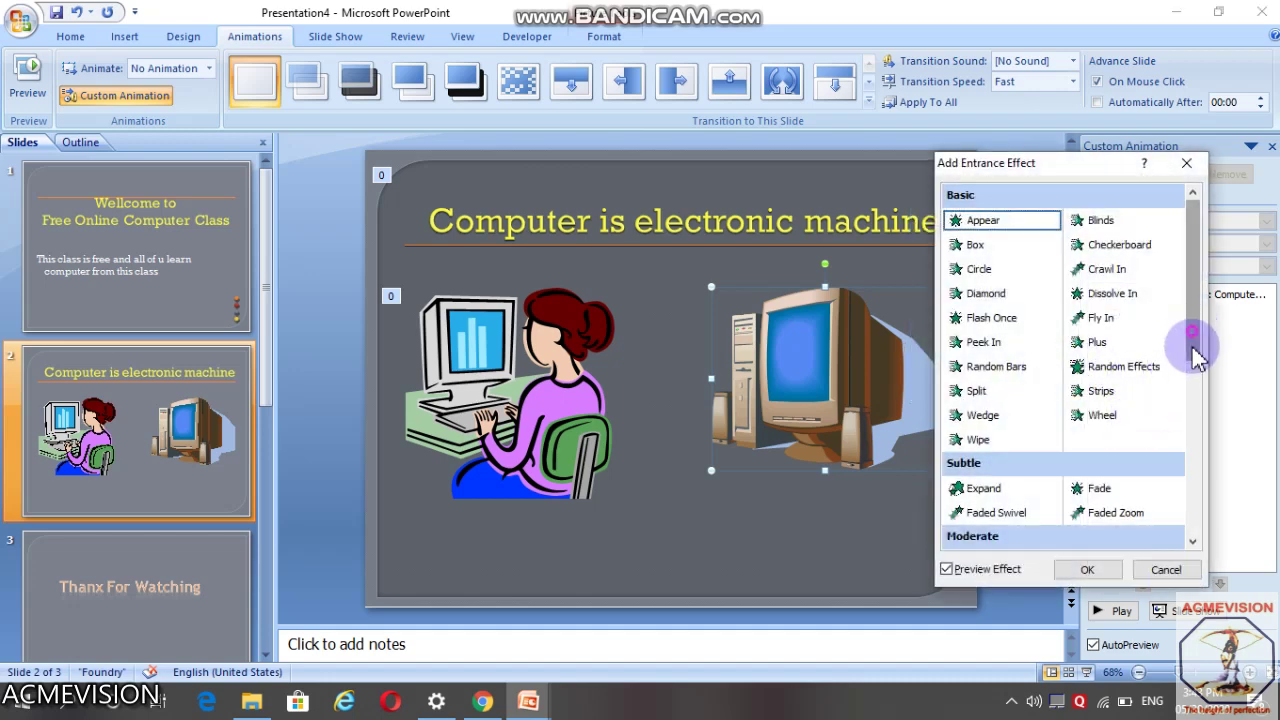
scroll(1135, 425, "down", 2)
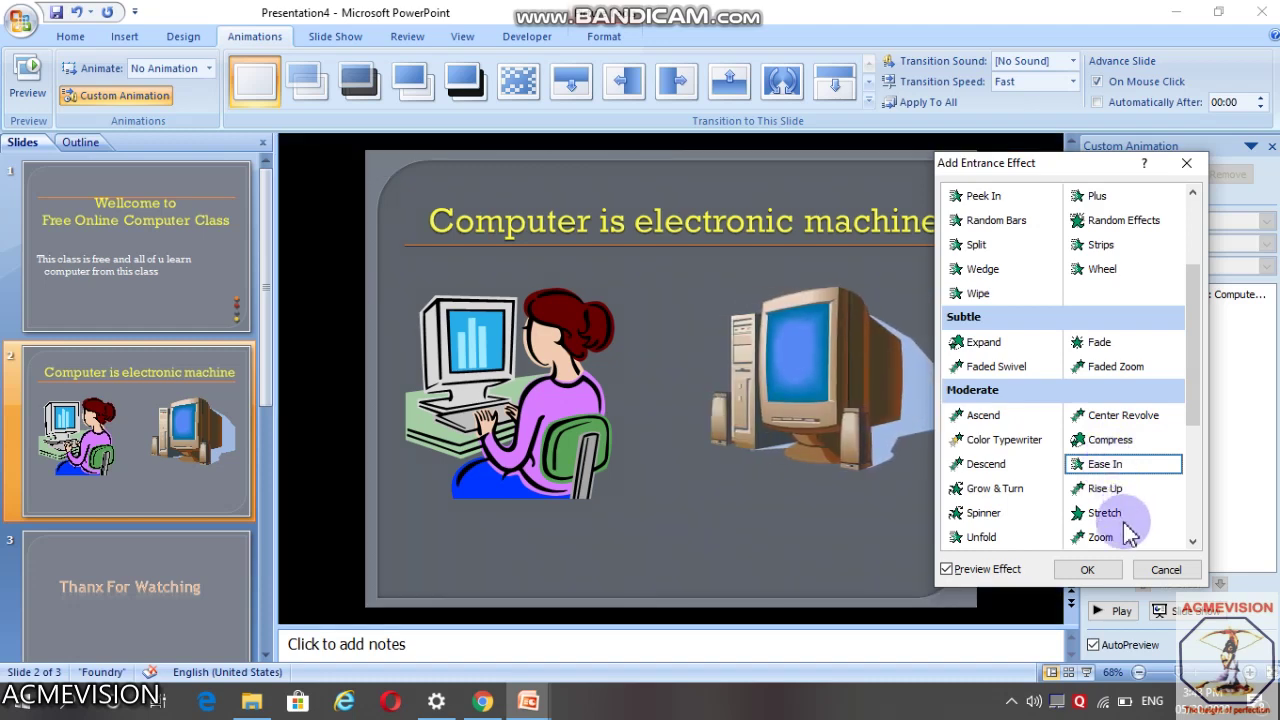
left_click(1087, 569)
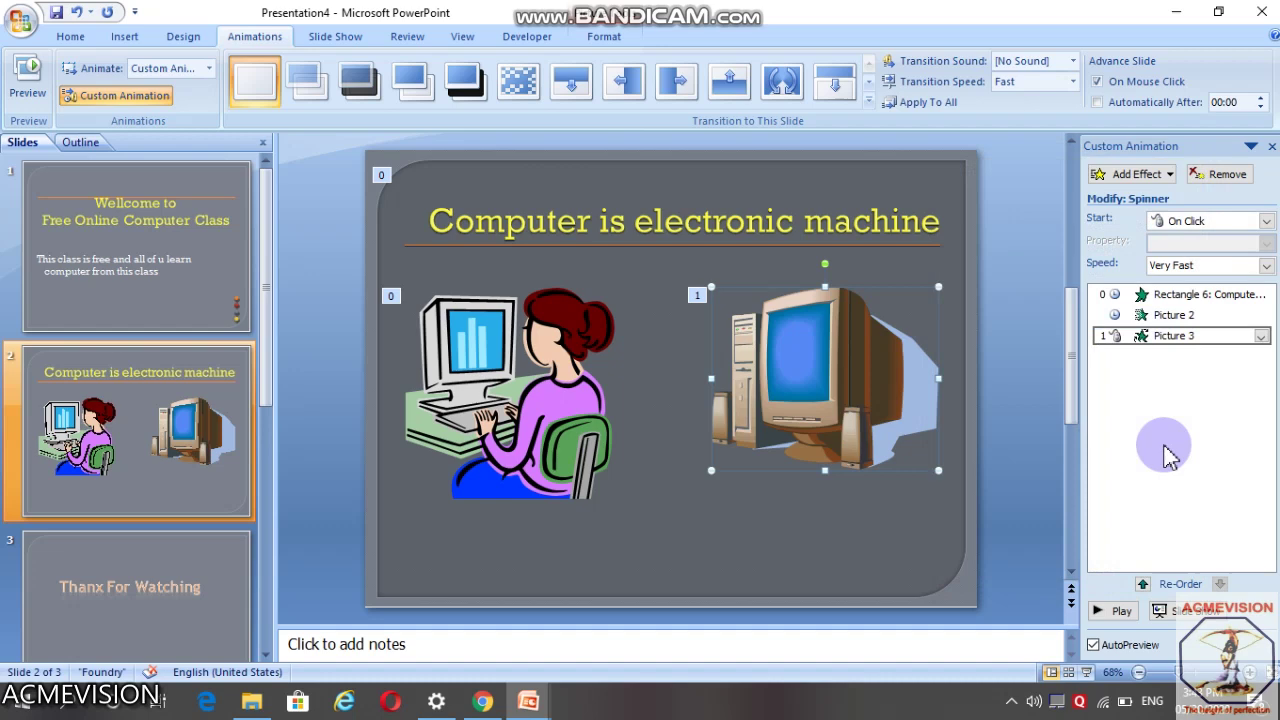
left_click(1205, 221)
left_click(1198, 273)
left_click(1198, 268)
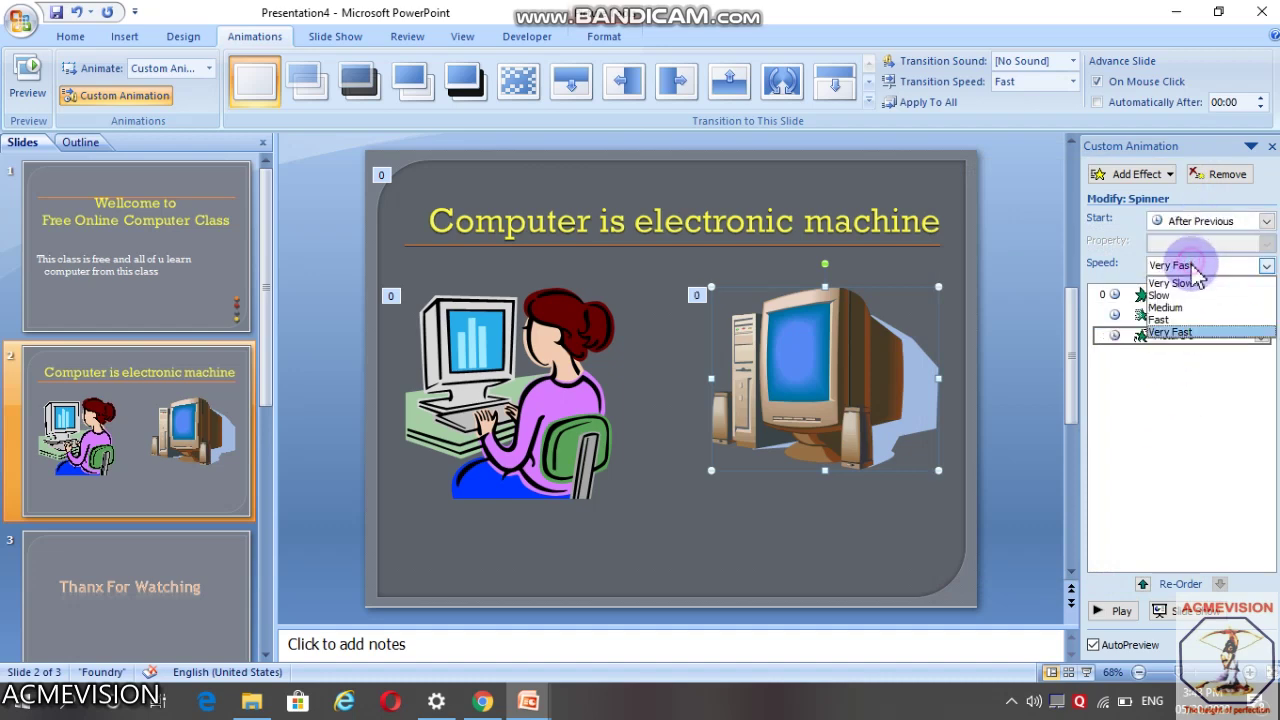
left_click(1180, 308)
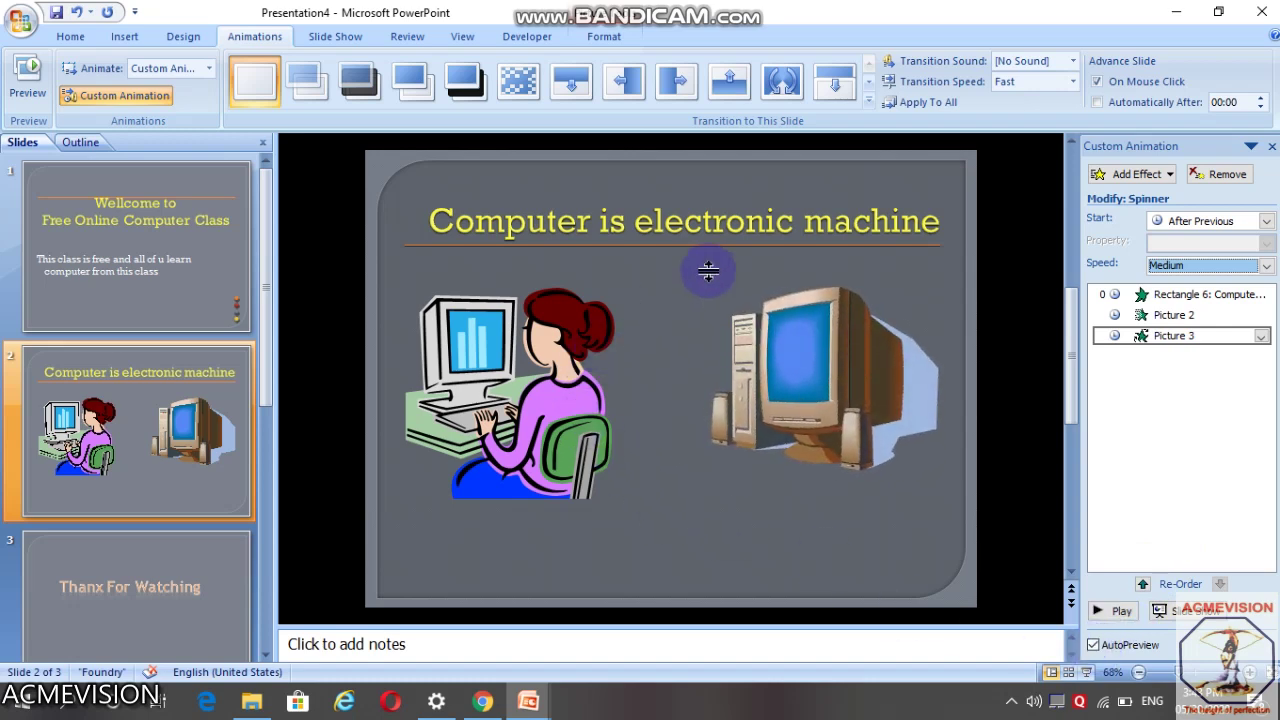
Step: Apply a Swivel exit to the slide 2 title, After Previous at Fast speed
left_click(833, 220)
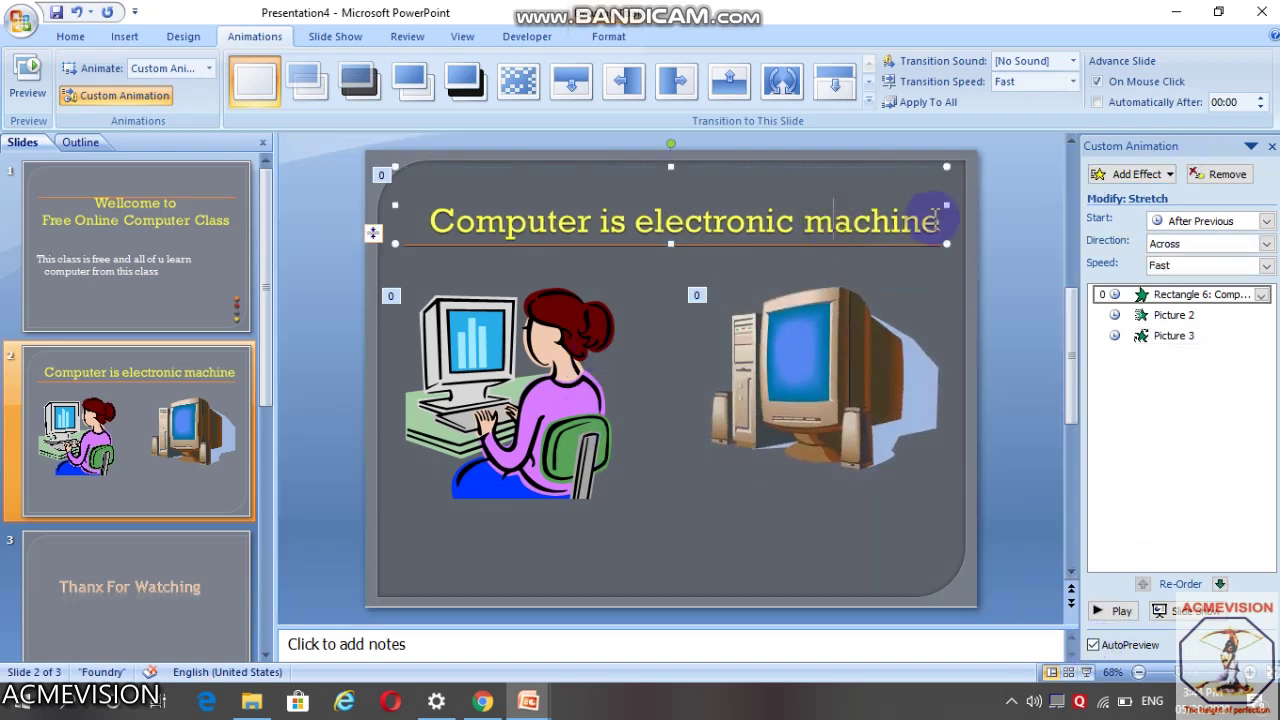
left_click(1133, 174)
mouse_move(1100, 239)
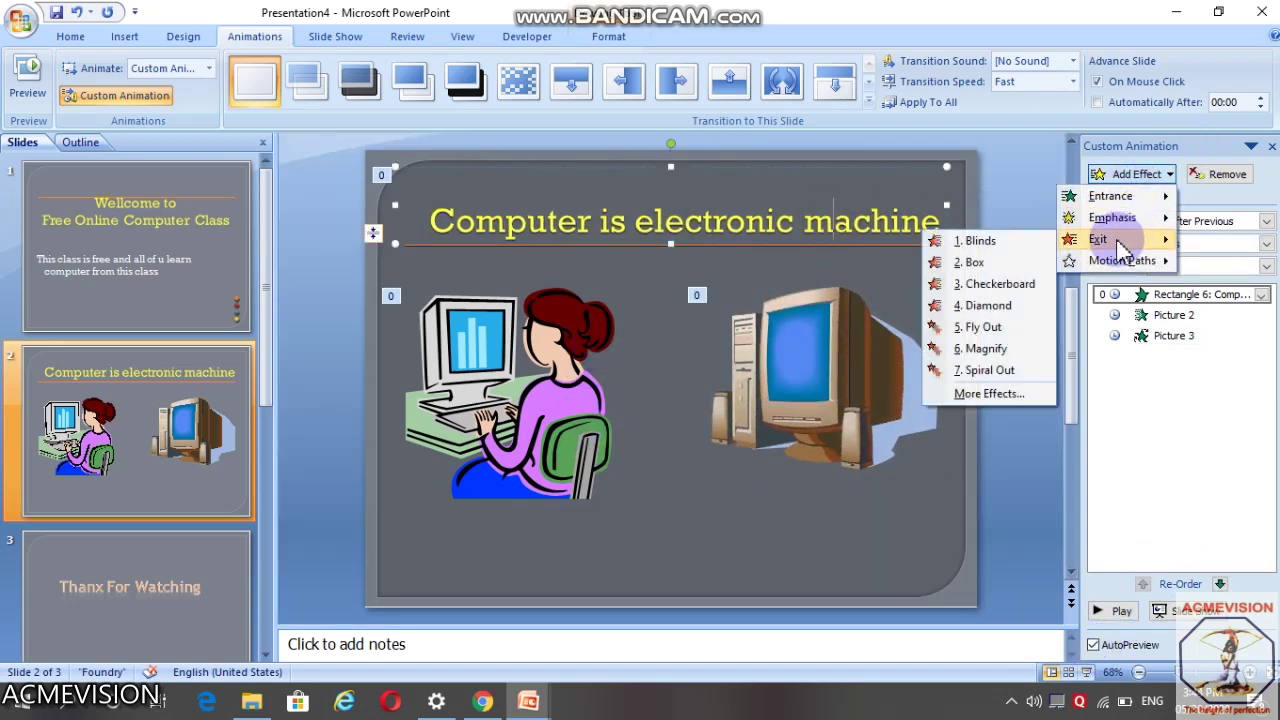
left_click(1112, 238)
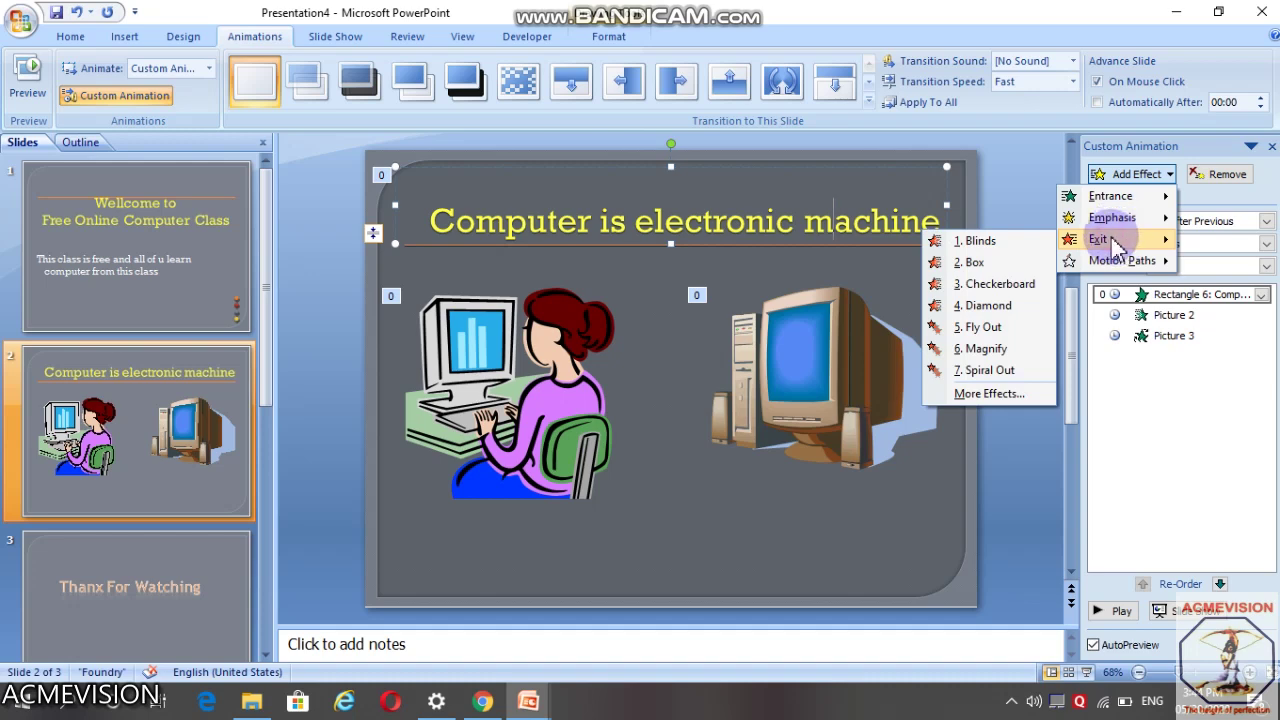
left_click(989, 393)
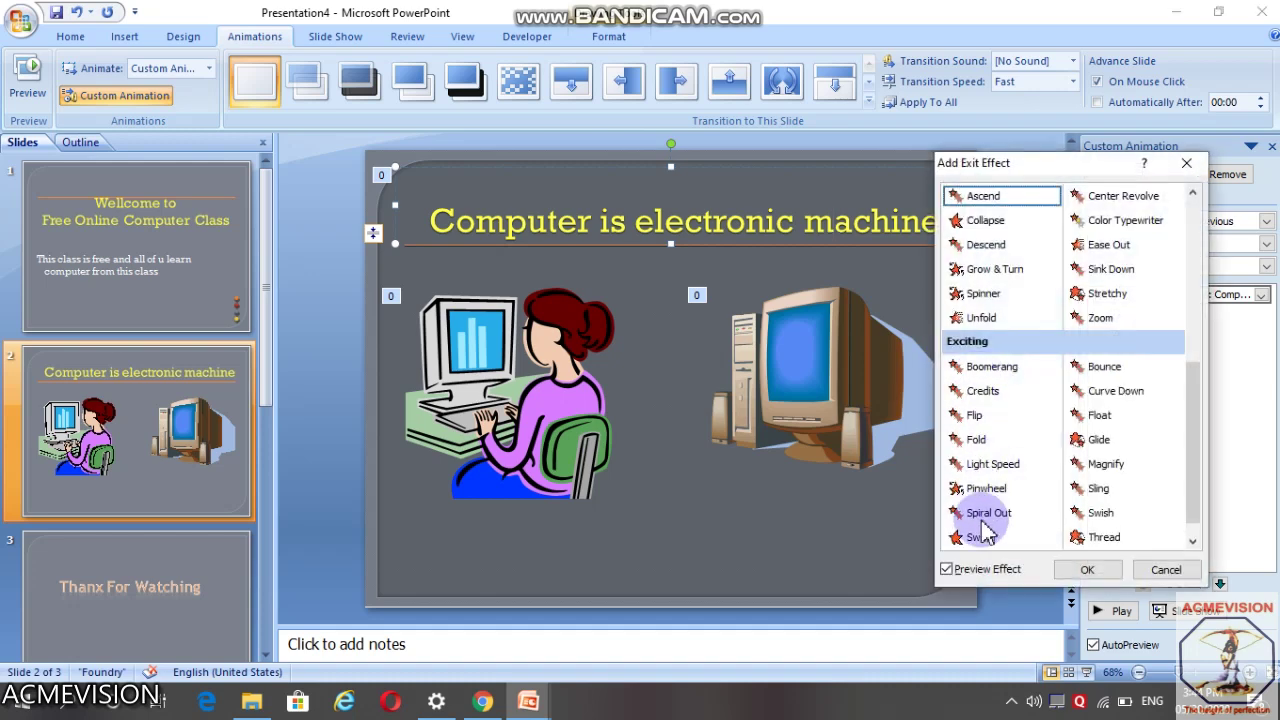
left_click(1087, 569)
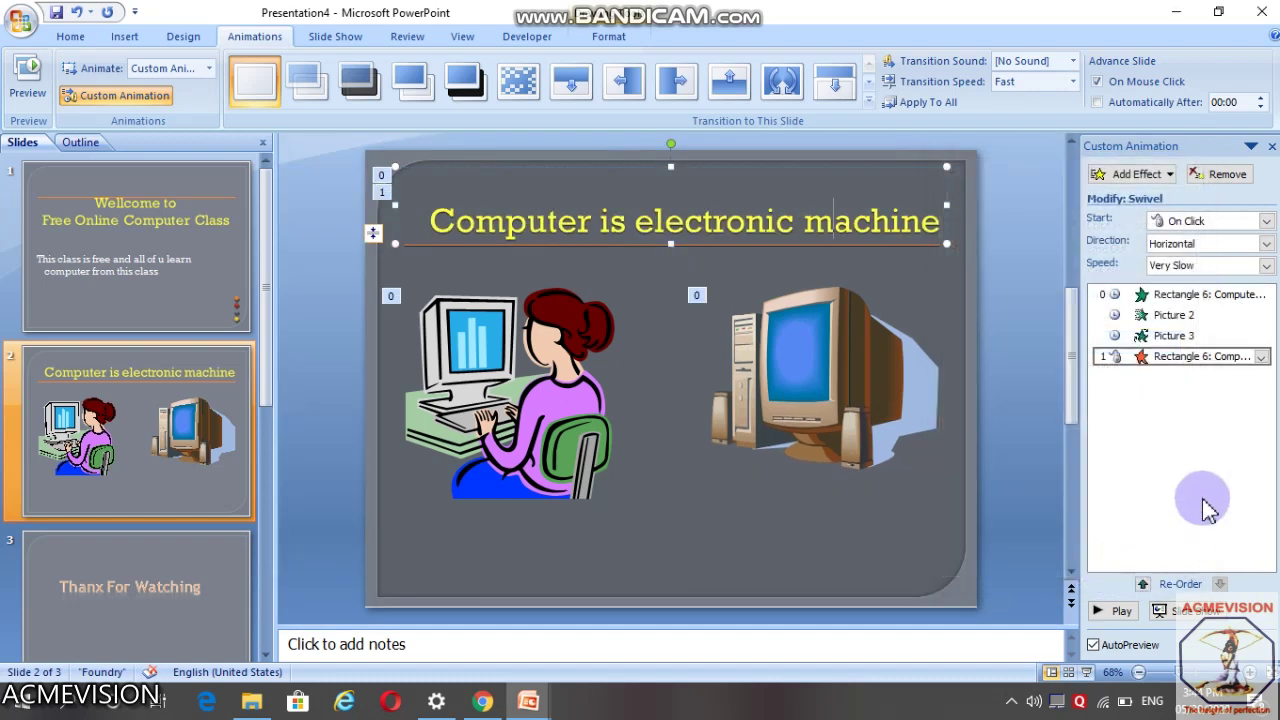
left_click(1212, 220)
left_click(1200, 272)
left_click(1215, 265)
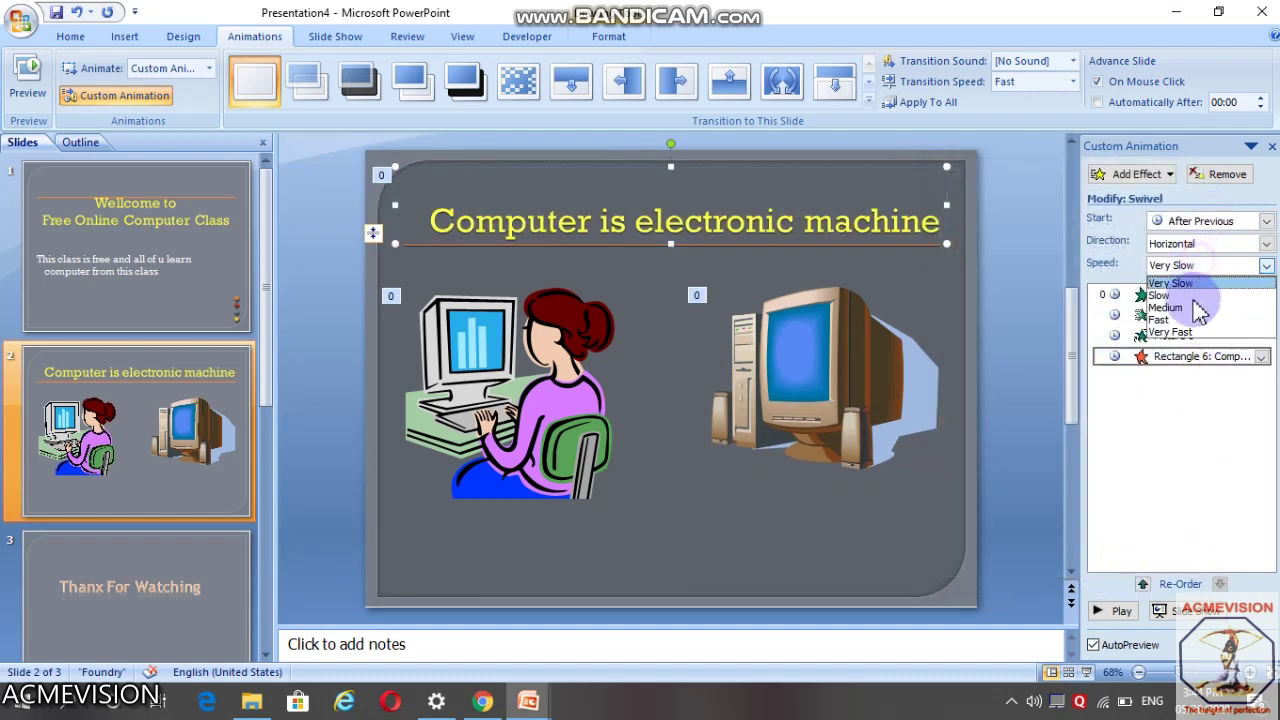
left_click(1192, 340)
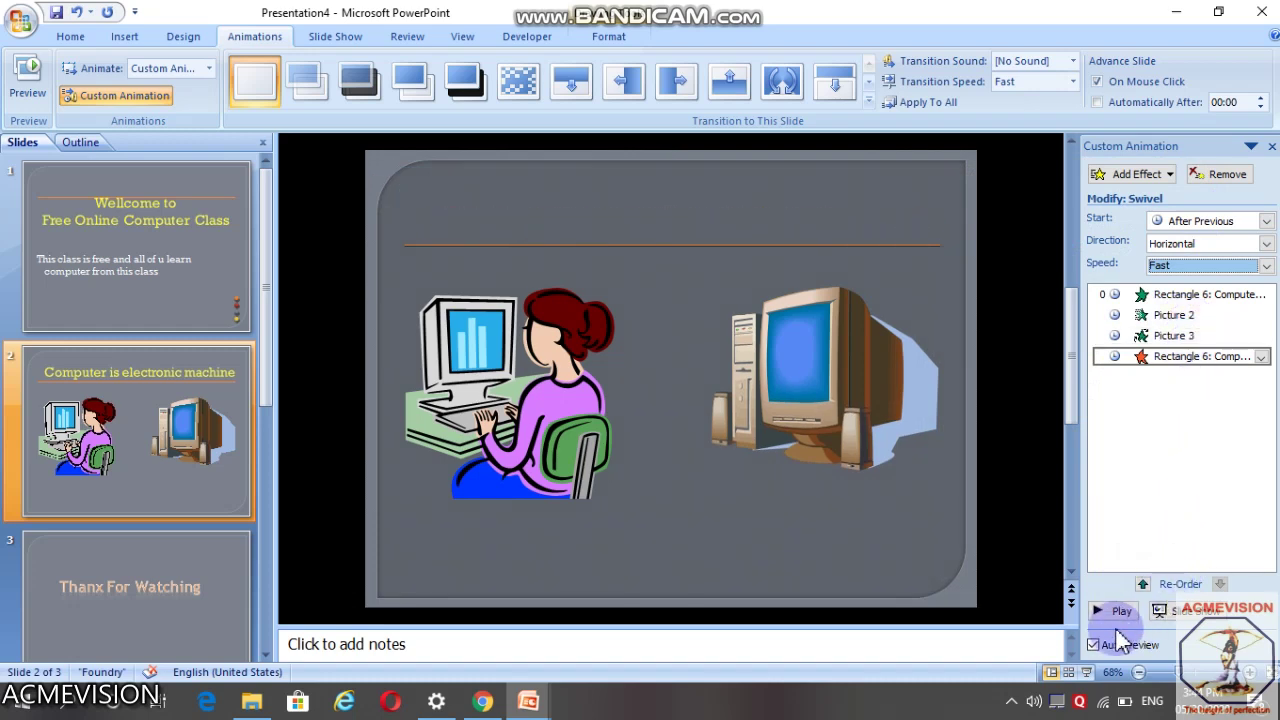
left_click(540, 368)
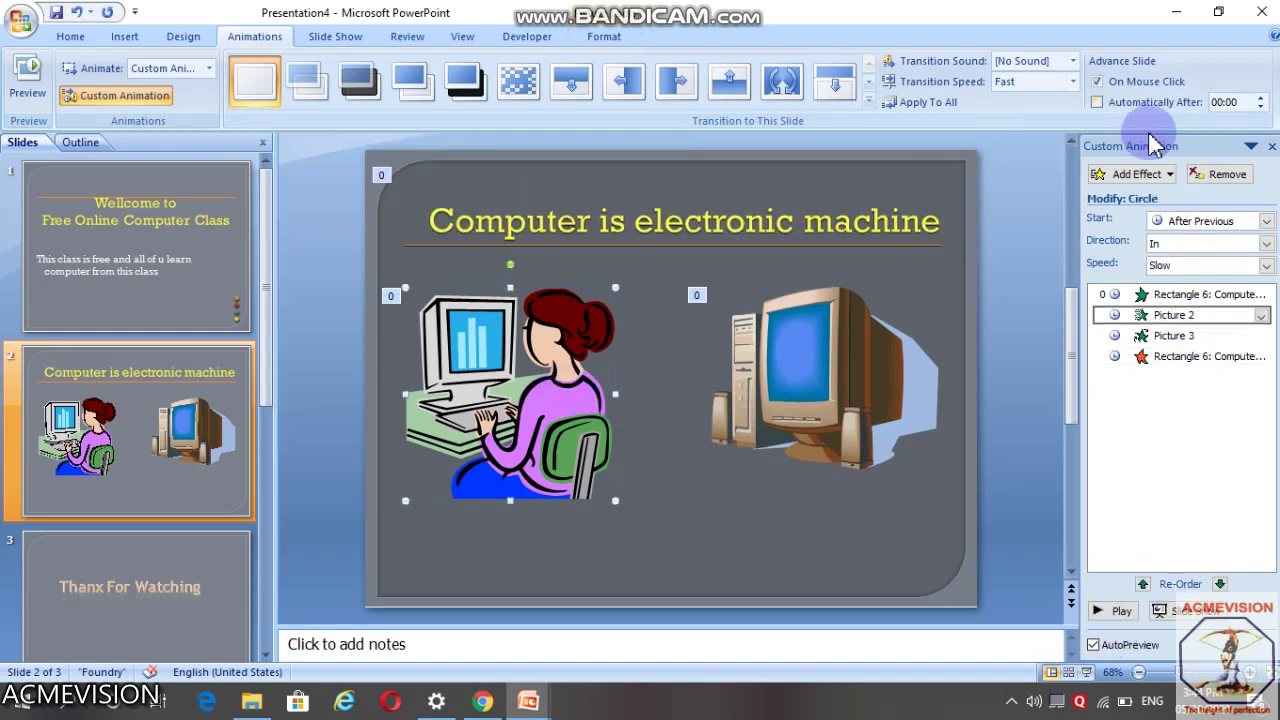
mouse_move(1098, 239)
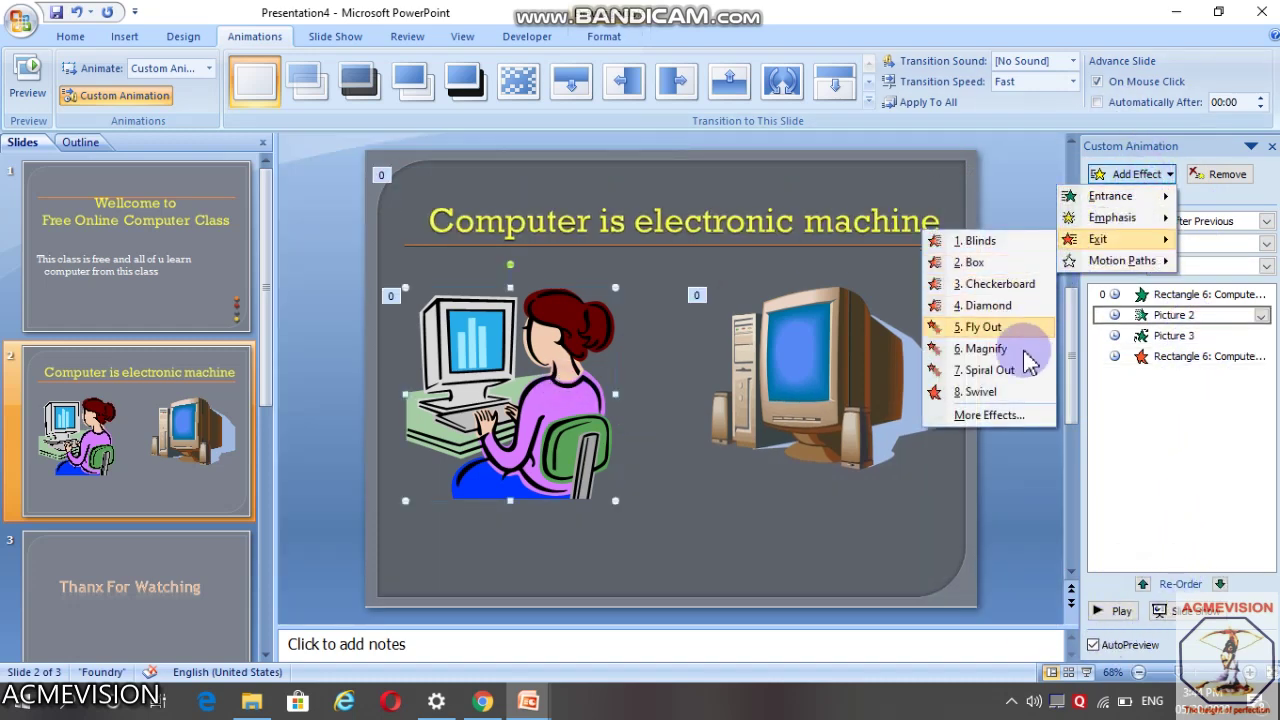
Step: Apply a Whip exit to the woman-at-computer picture, After Previous at Fast speed
left_click(990, 414)
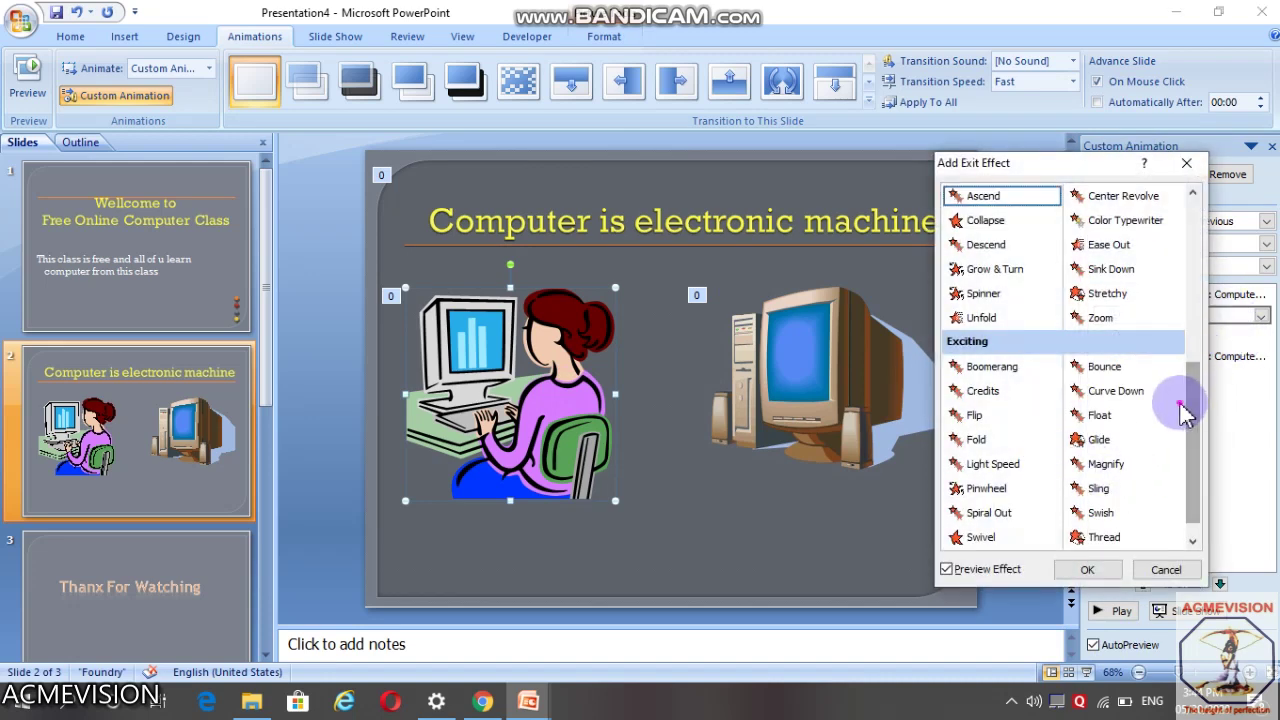
scroll(1200, 428, "down", 1)
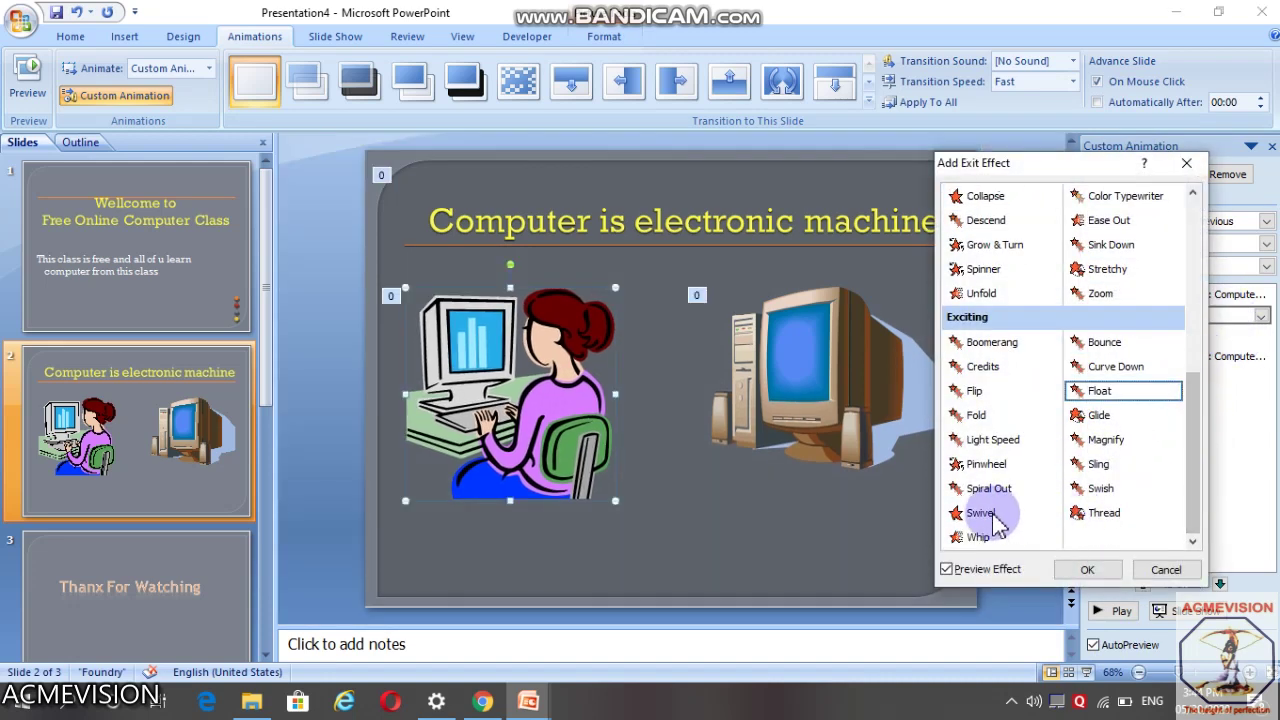
left_click(1087, 569)
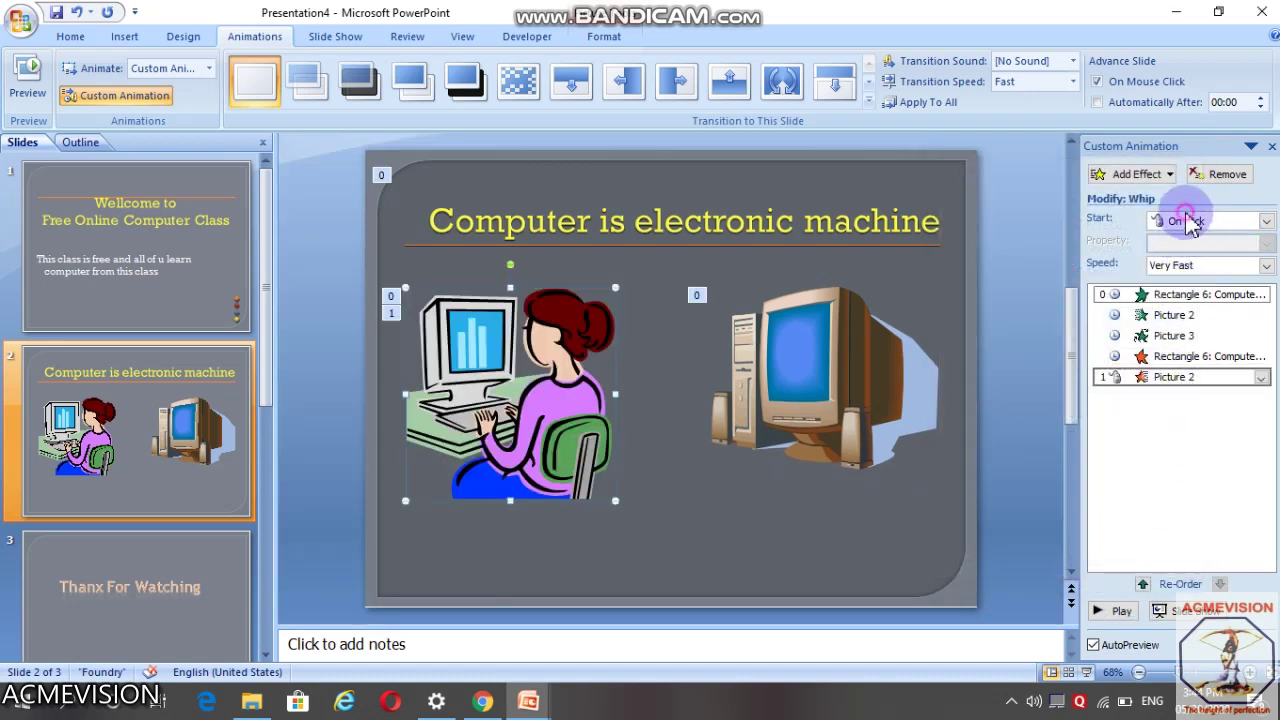
left_click(1190, 222)
left_click(1190, 274)
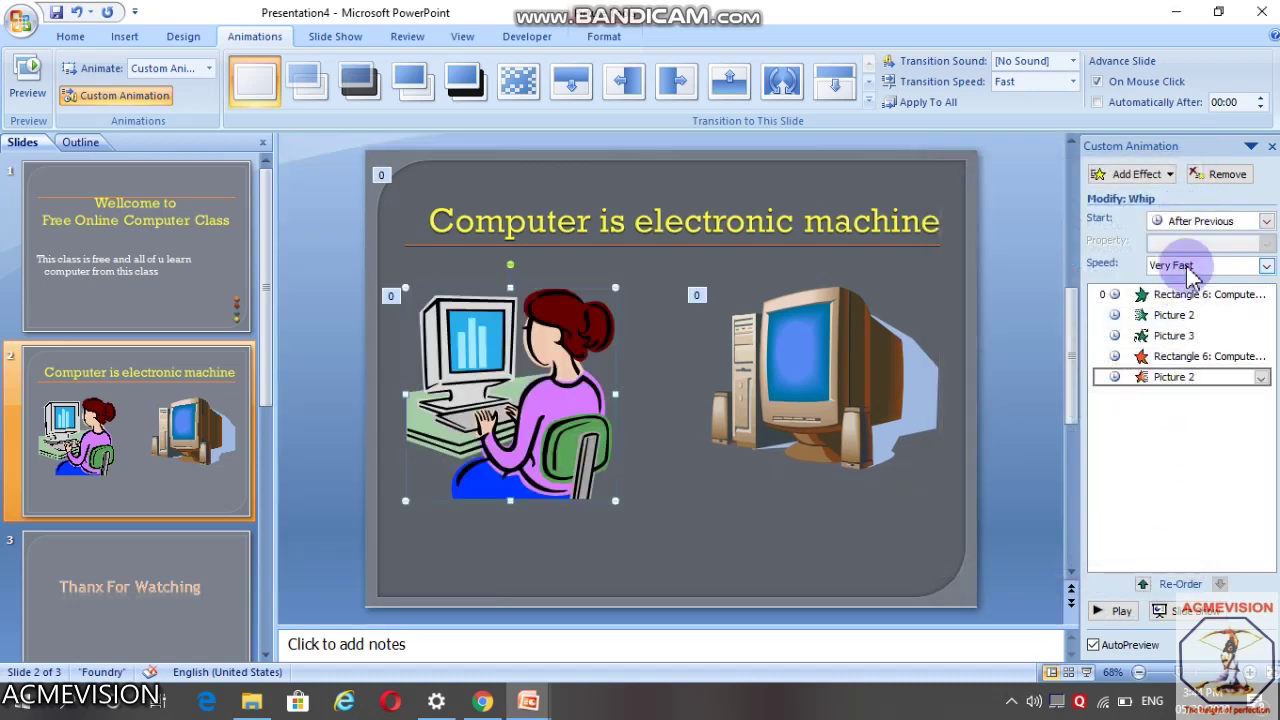
left_click(1180, 265)
left_click(1162, 319)
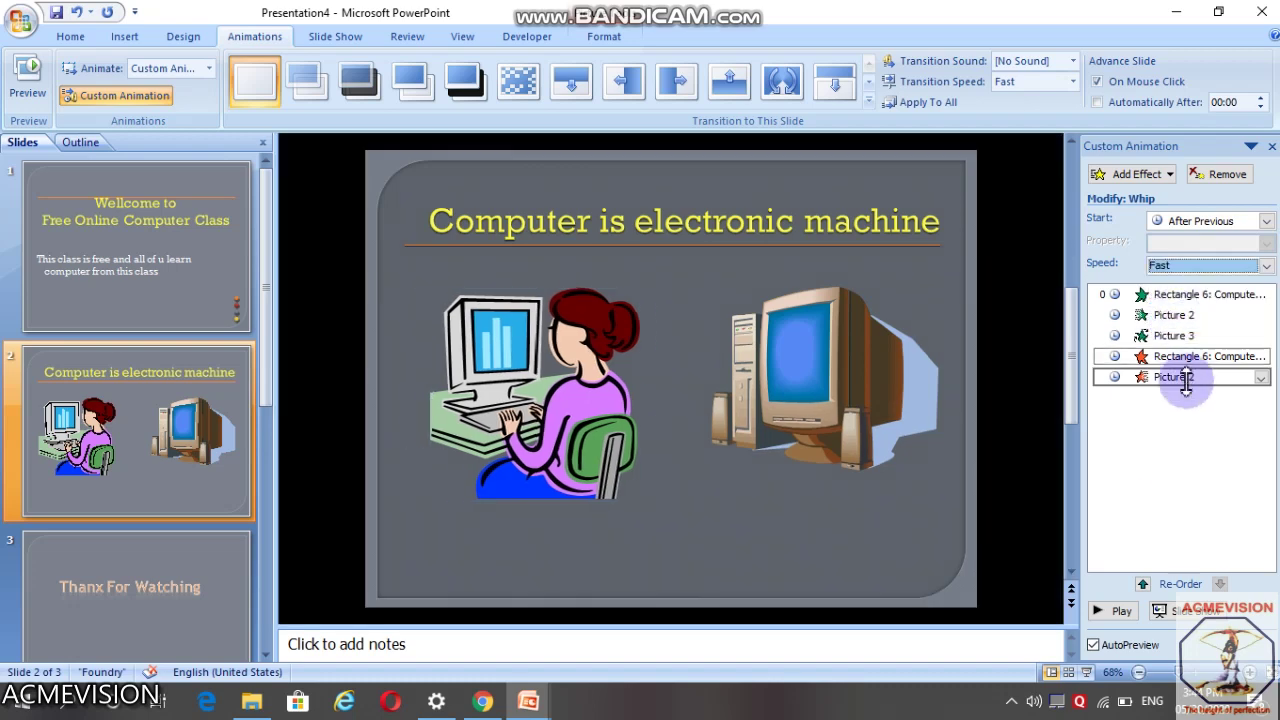
Step: Give the computer picture a Light Speed exit, After Previous, keeping Fast speed
left_click(868, 410)
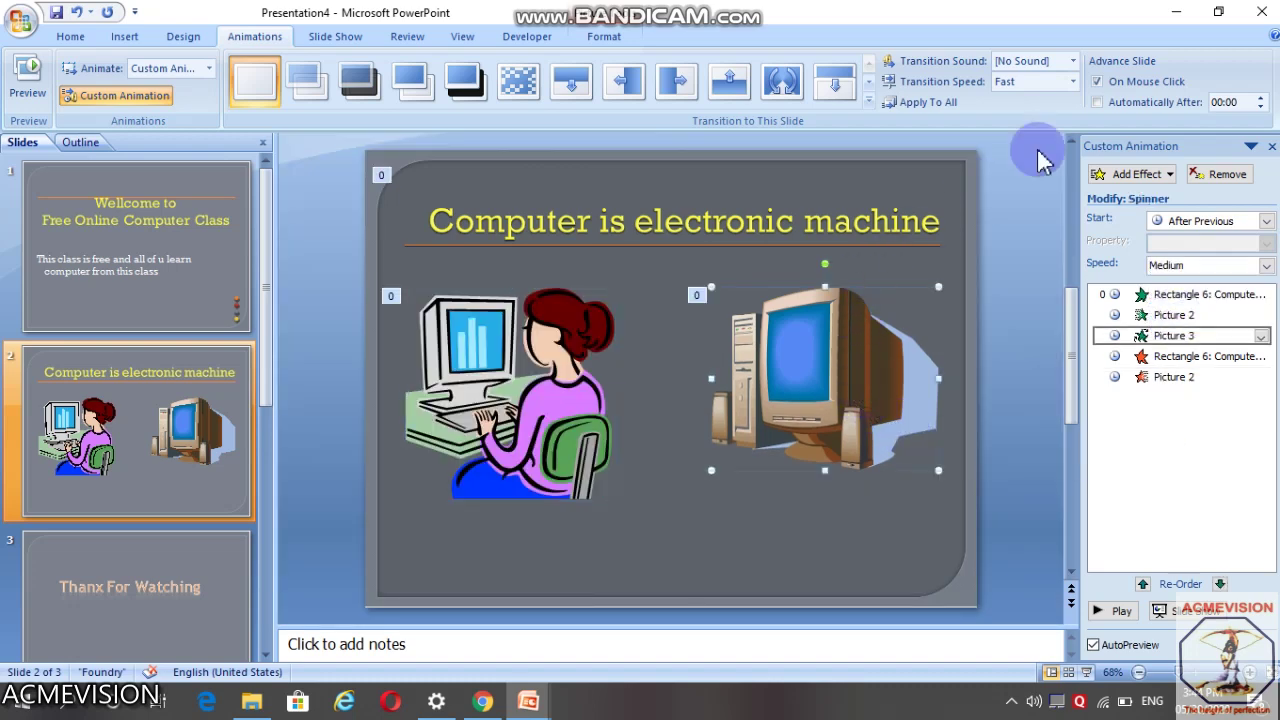
left_click(1133, 174)
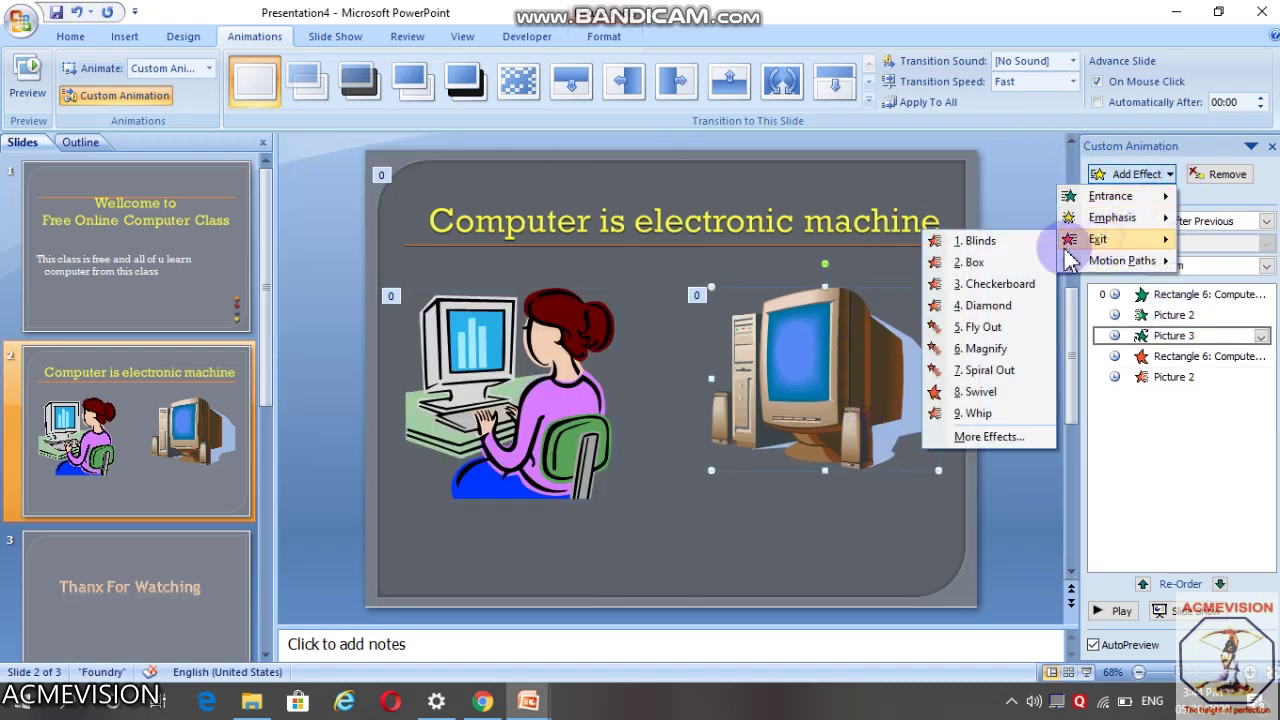
left_click(985, 436)
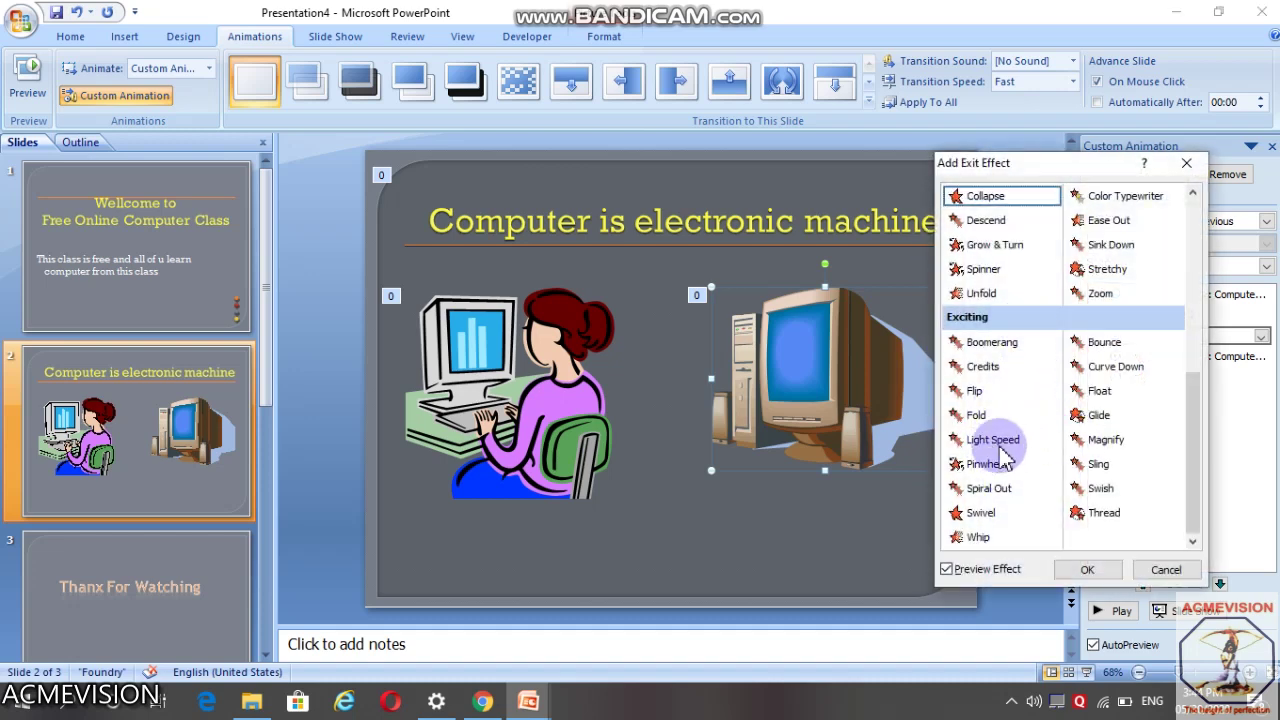
left_click(1082, 569)
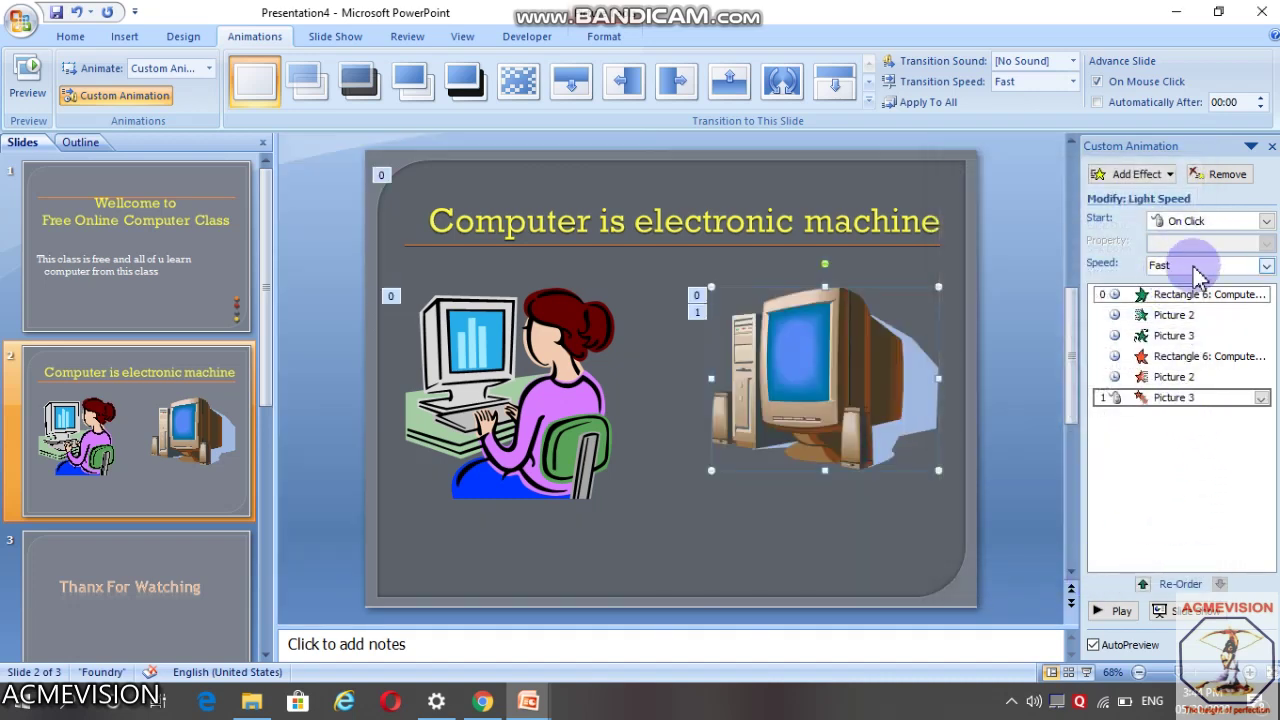
left_click(1266, 221)
left_click(1180, 271)
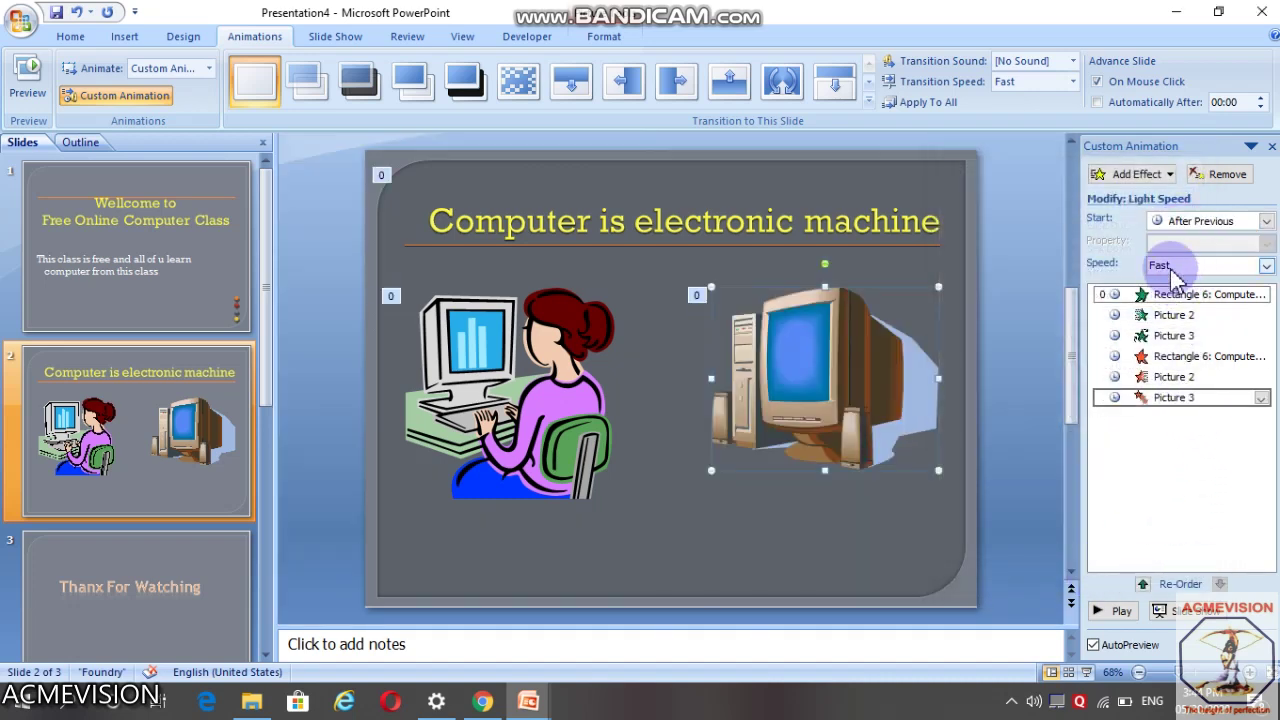
left_click(1171, 266)
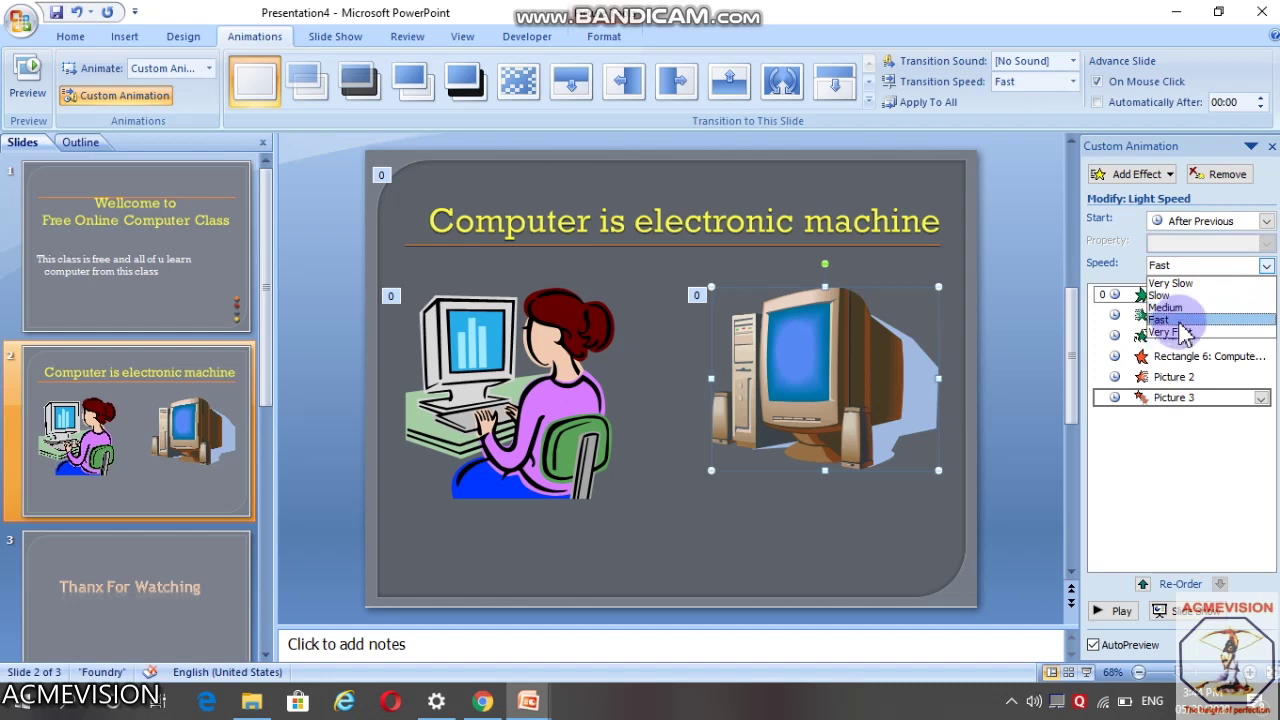
left_click(1178, 331)
left_click(1182, 336)
Step: Check the Spinner entrance's options, leaving its speed at Medium
double_click(1182, 336)
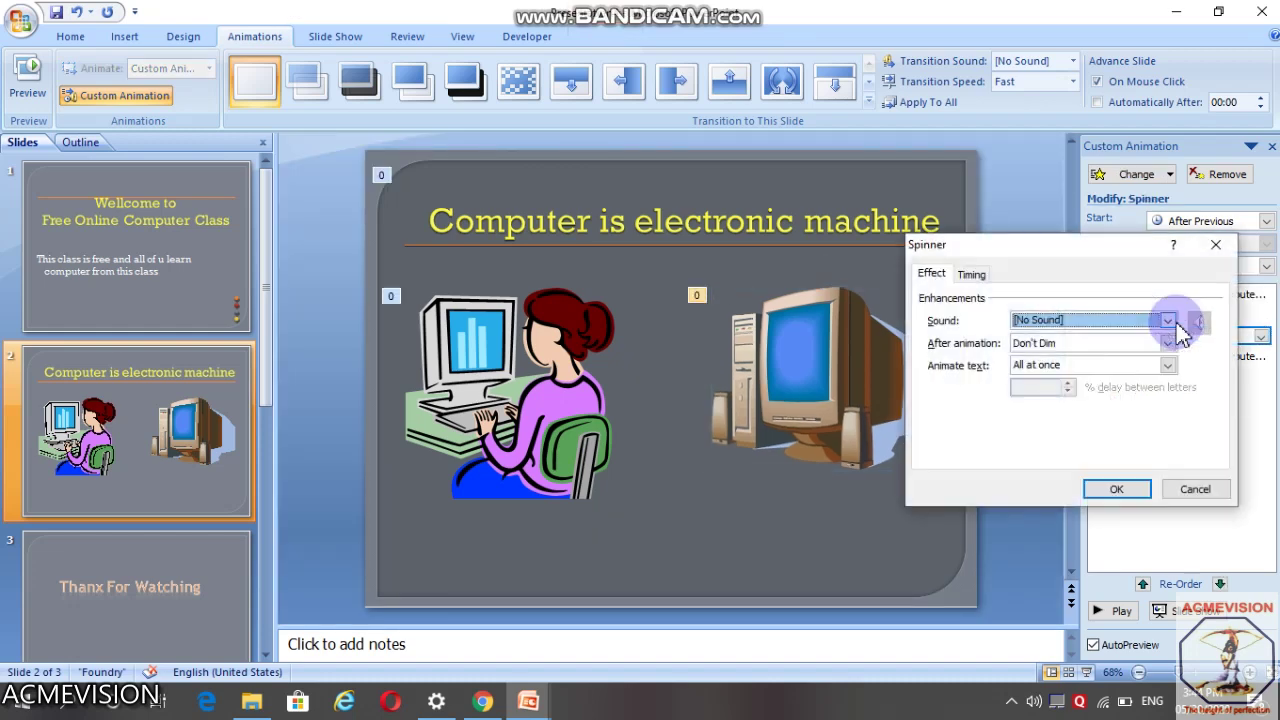
left_click(1222, 251)
left_click(1180, 266)
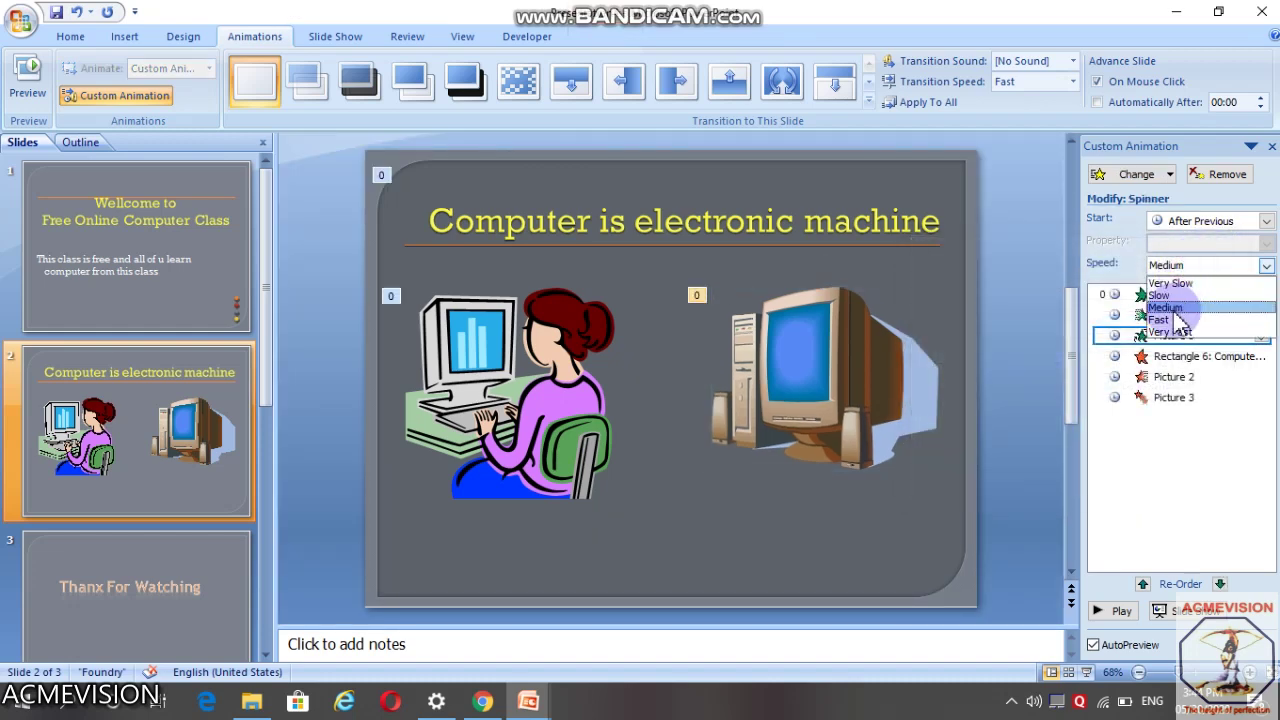
left_click(1170, 308)
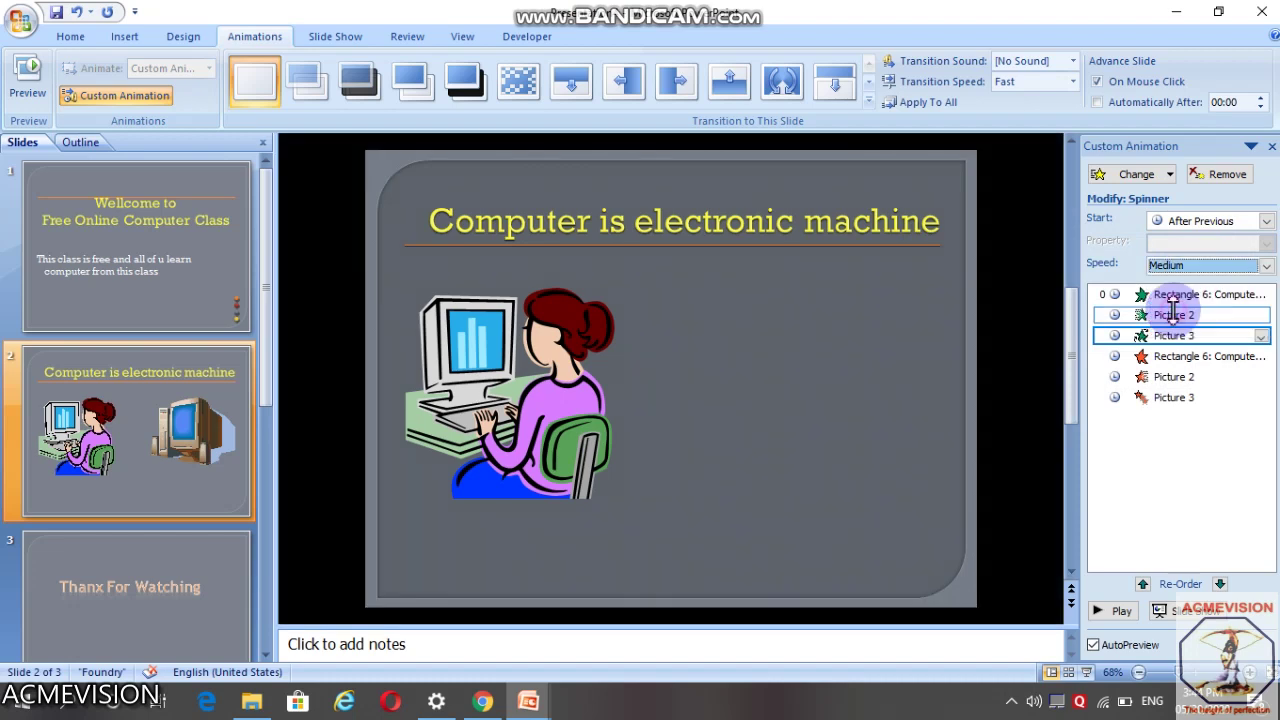
Step: Change the computer picture's Light Speed exit speed to Medium
left_click(1177, 399)
left_click(1200, 268)
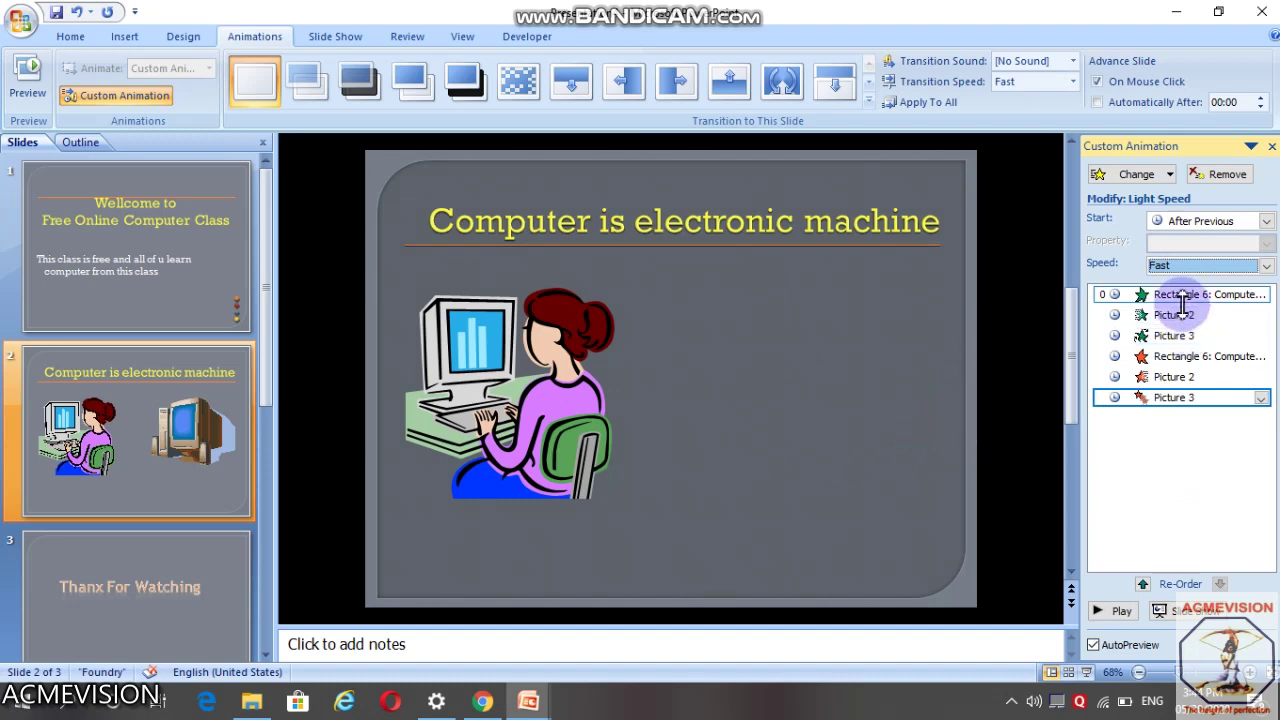
left_click(1165, 265)
left_click(1170, 307)
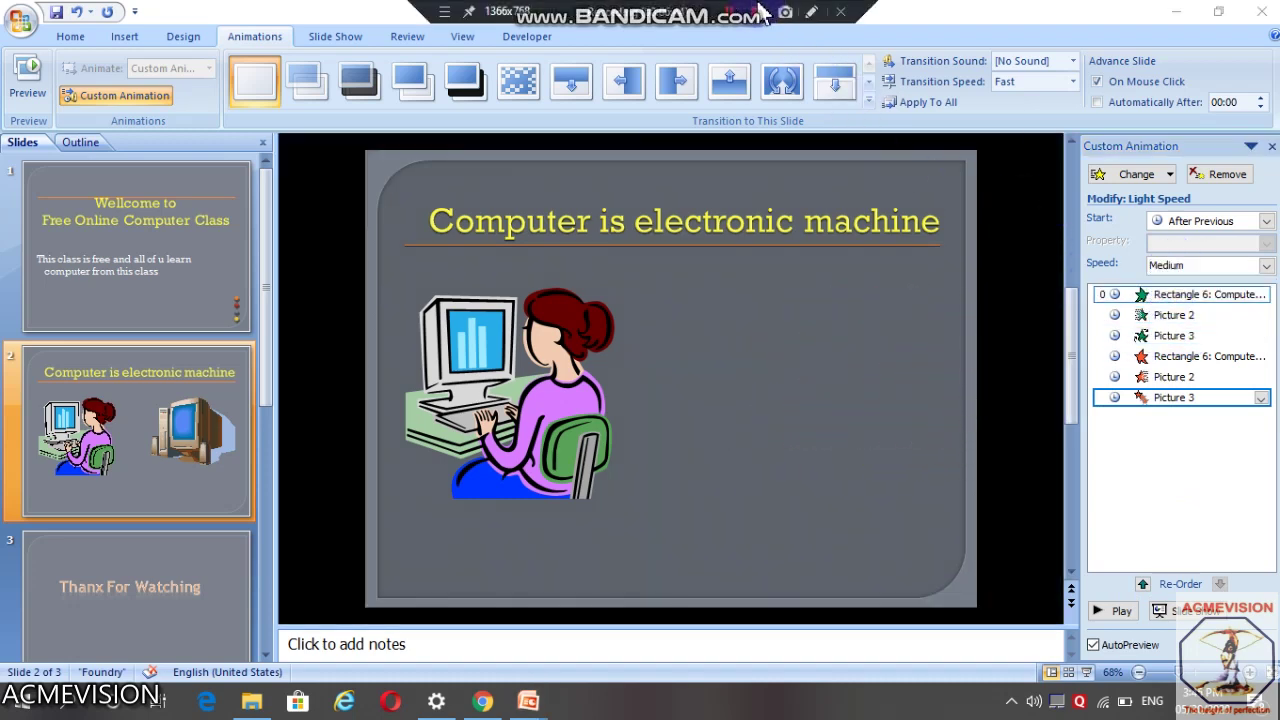
Step: On slide 3, select the 'Thanx For Watching' title and bring up its entrance effects
left_click(121, 585)
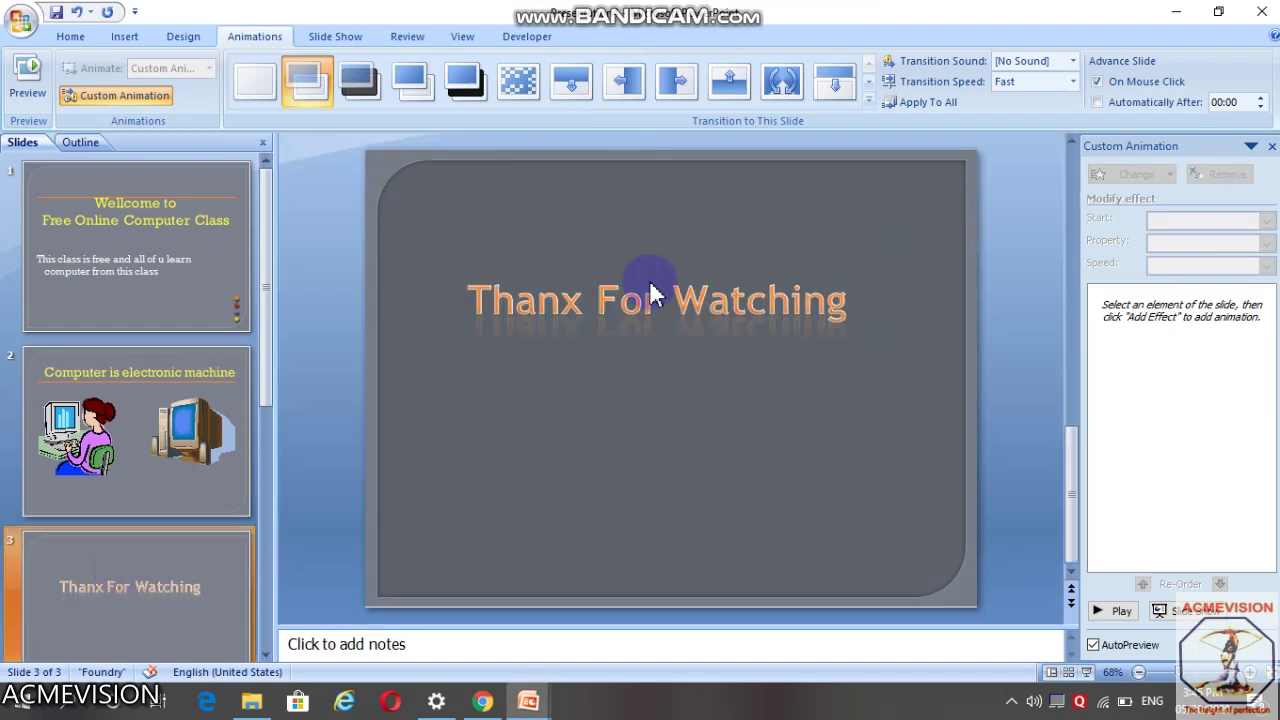
left_click(640, 295)
left_click(1135, 174)
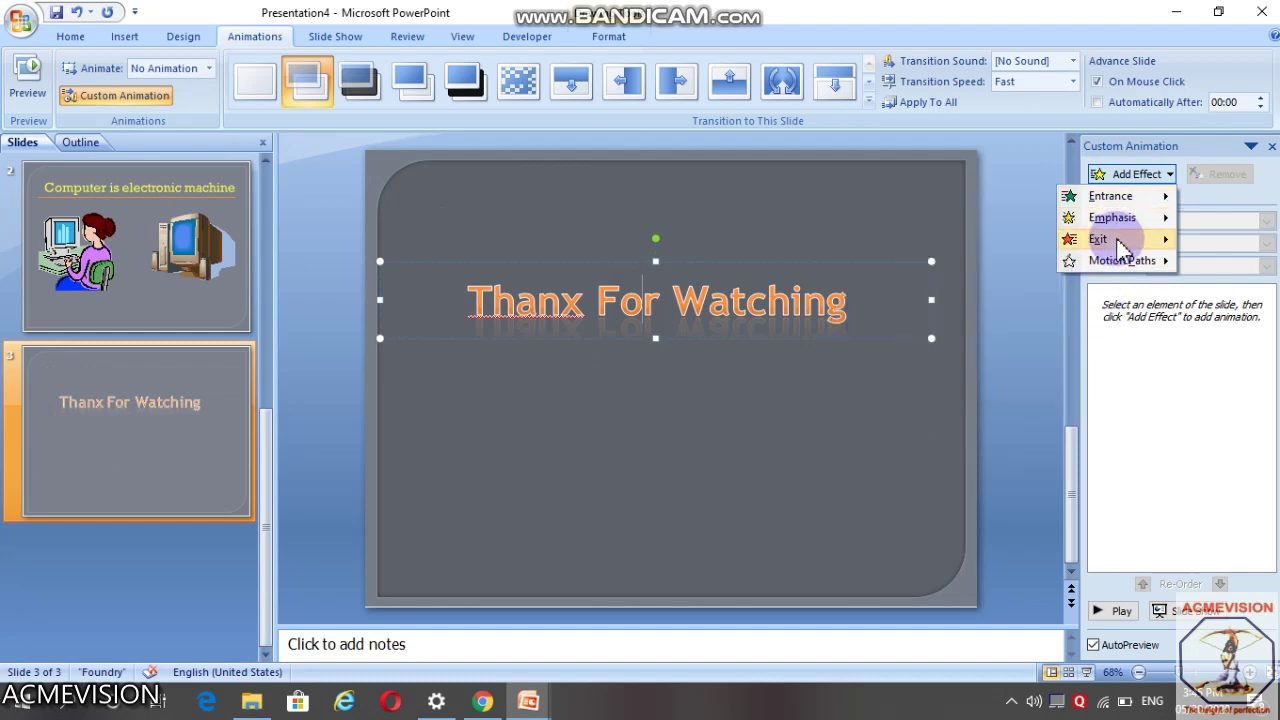
mouse_move(1111, 196)
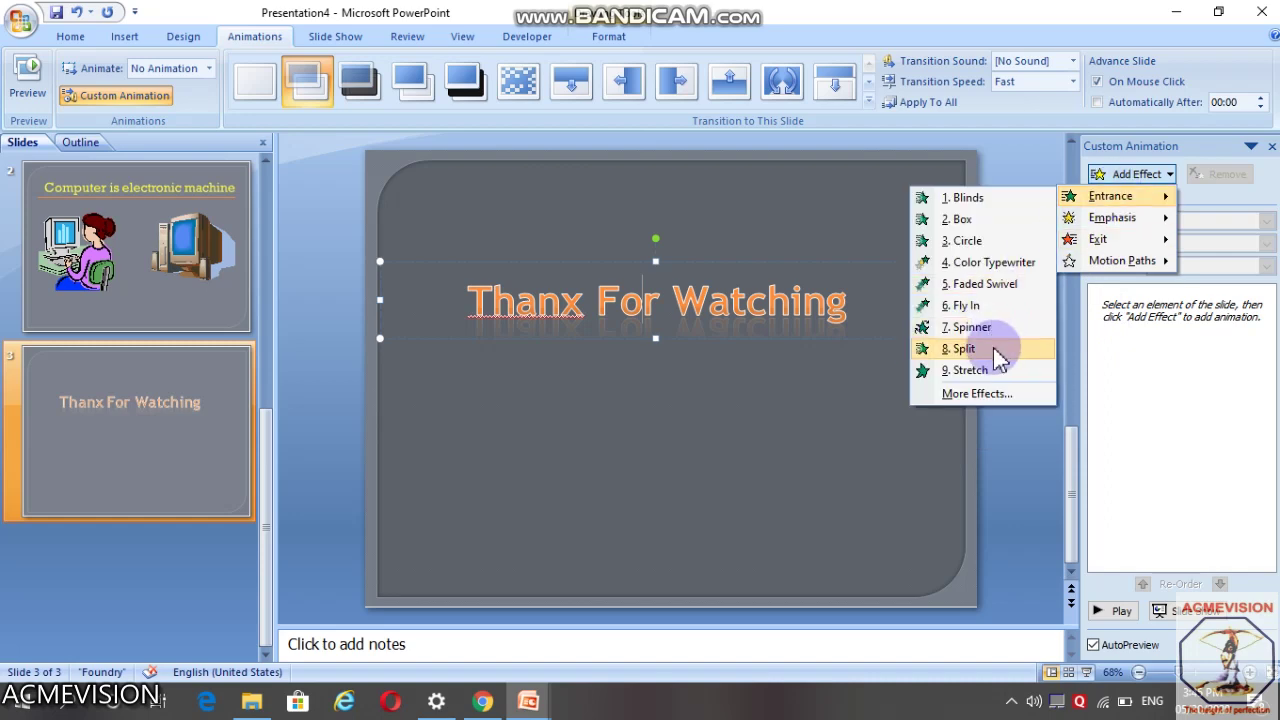
Step: Preview Fly In, Random Bars, Circle, Appear, Blinds, Checkerboard and Fold entrances on the title
left_click(985, 393)
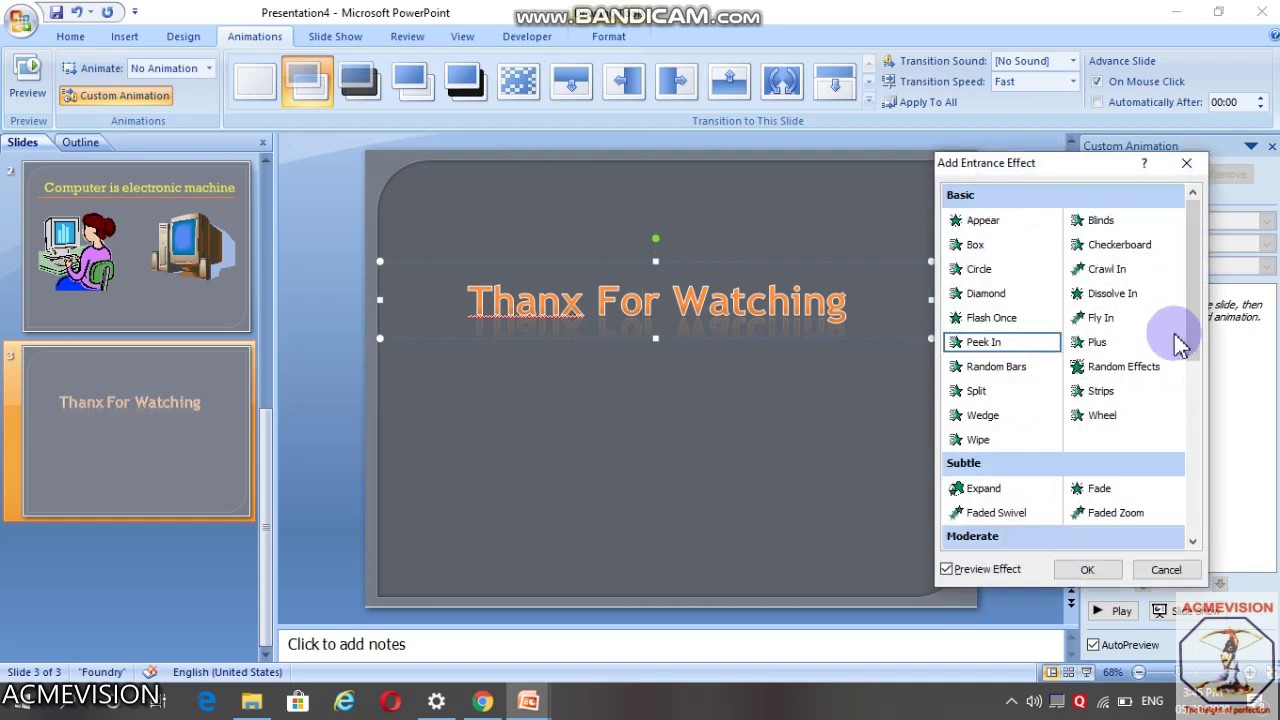
left_click(1092, 317)
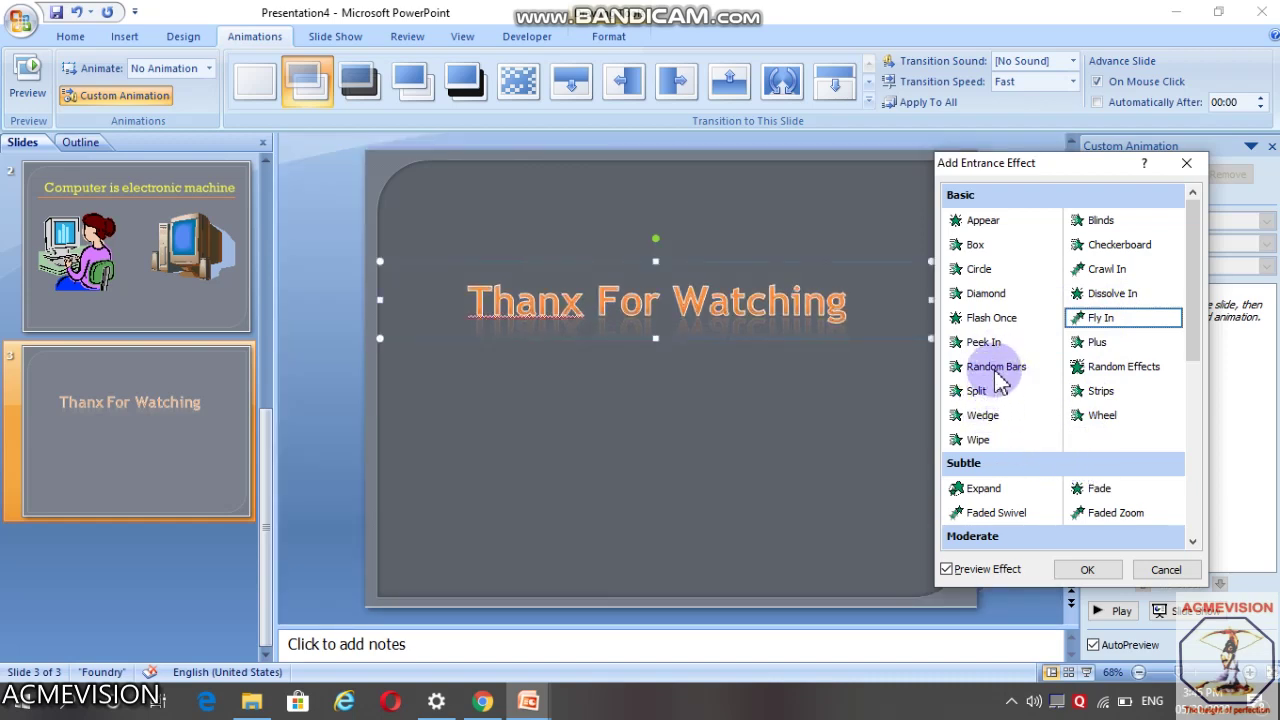
left_click(996, 370)
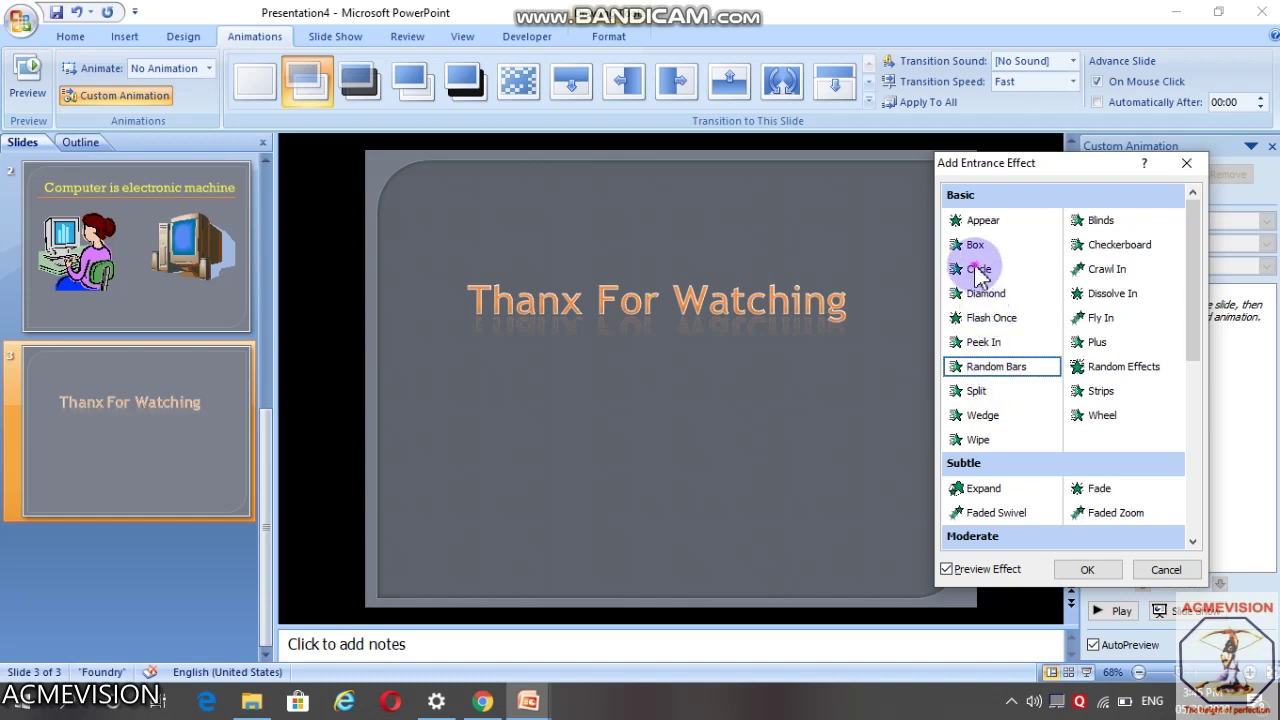
left_click(978, 270)
left_click(982, 222)
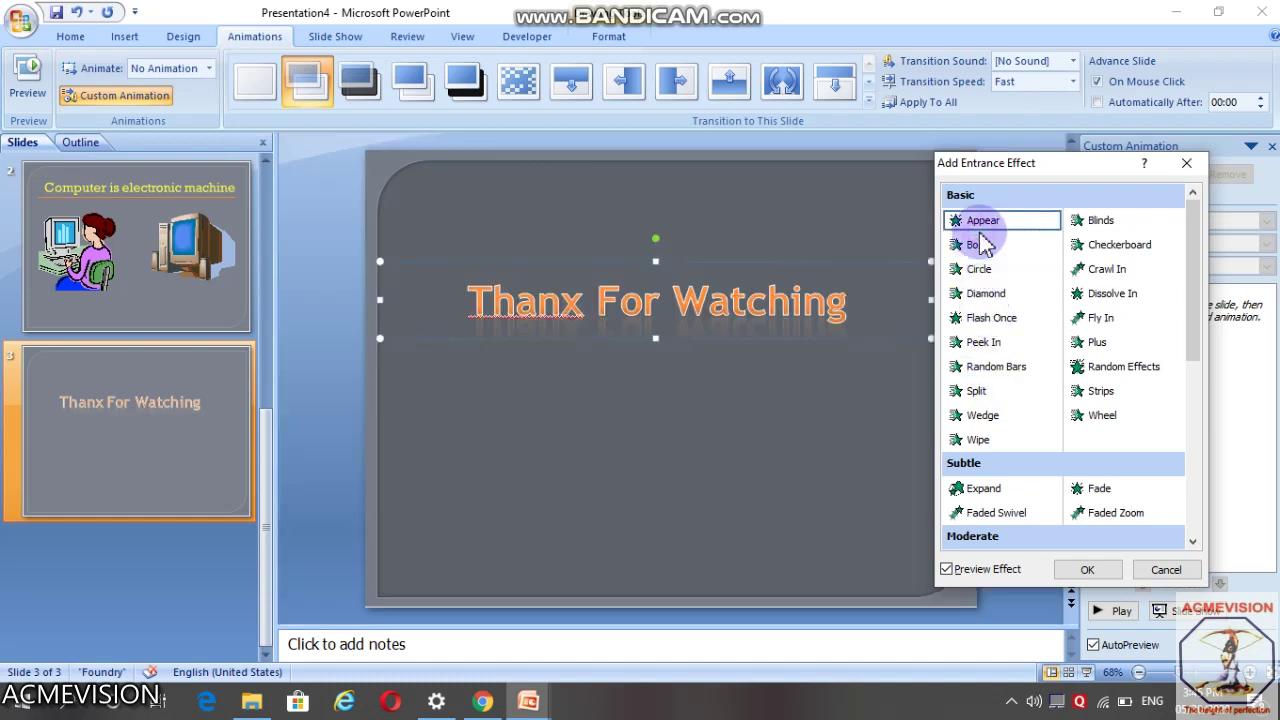
left_click(1096, 226)
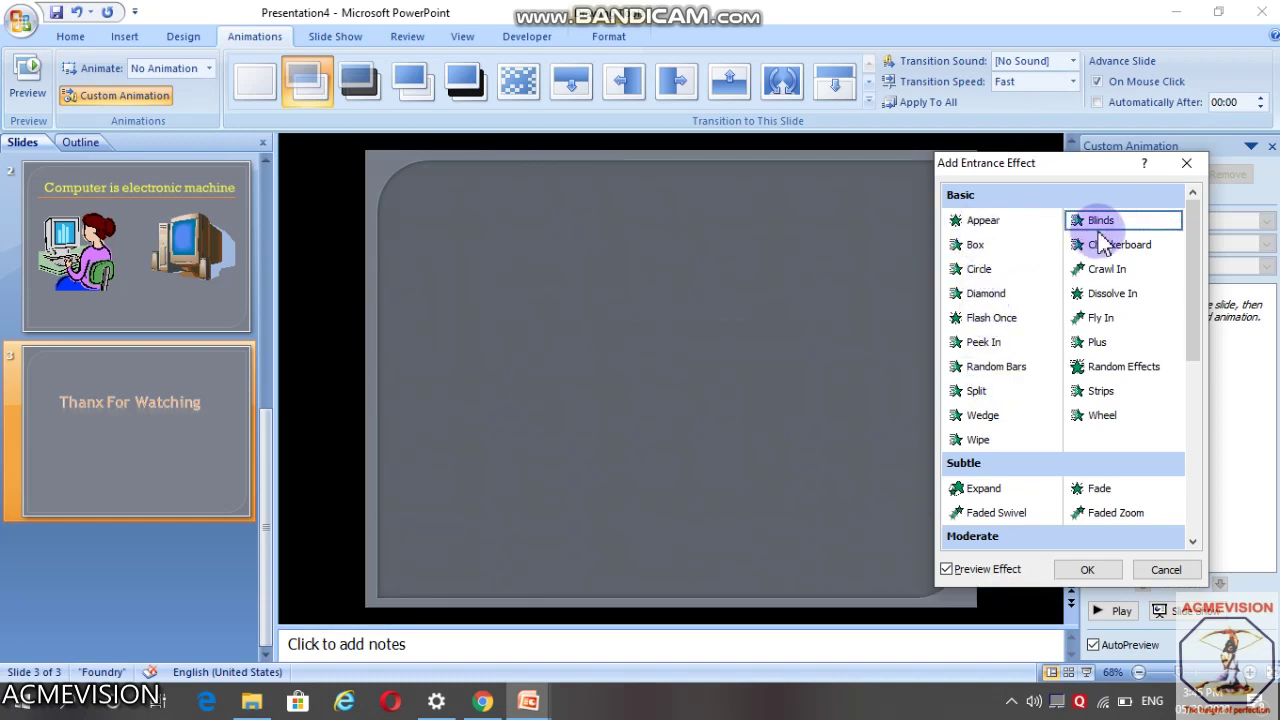
left_click(1110, 247)
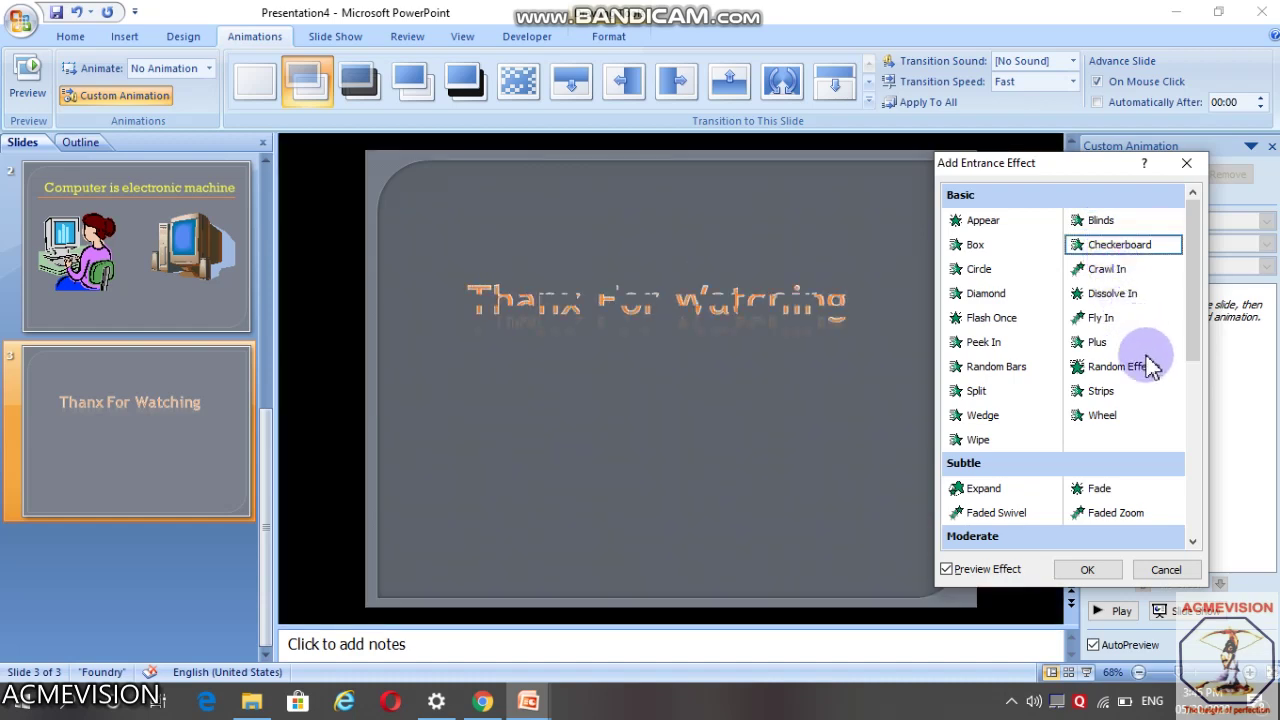
scroll(1148, 420, "down", 10)
left_click(978, 416)
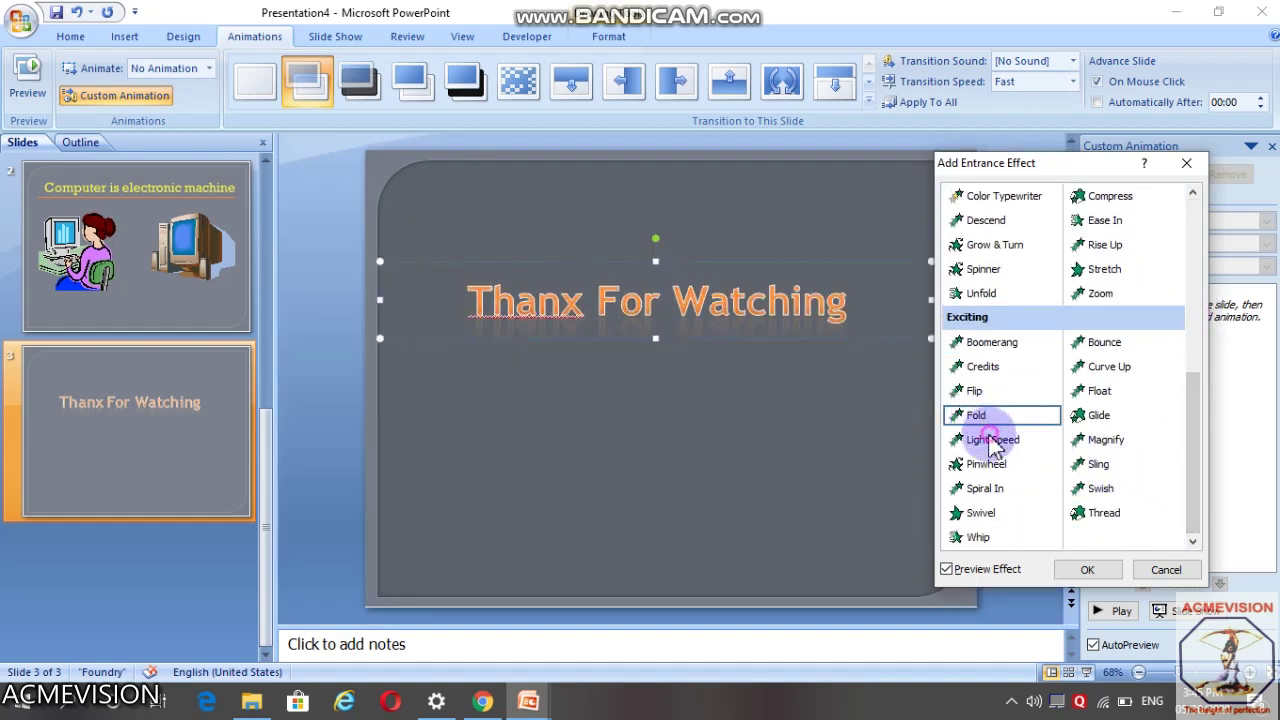
Step: Apply a Light Speed entrance to the title, After Previous at Medium speed
left_click(993, 441)
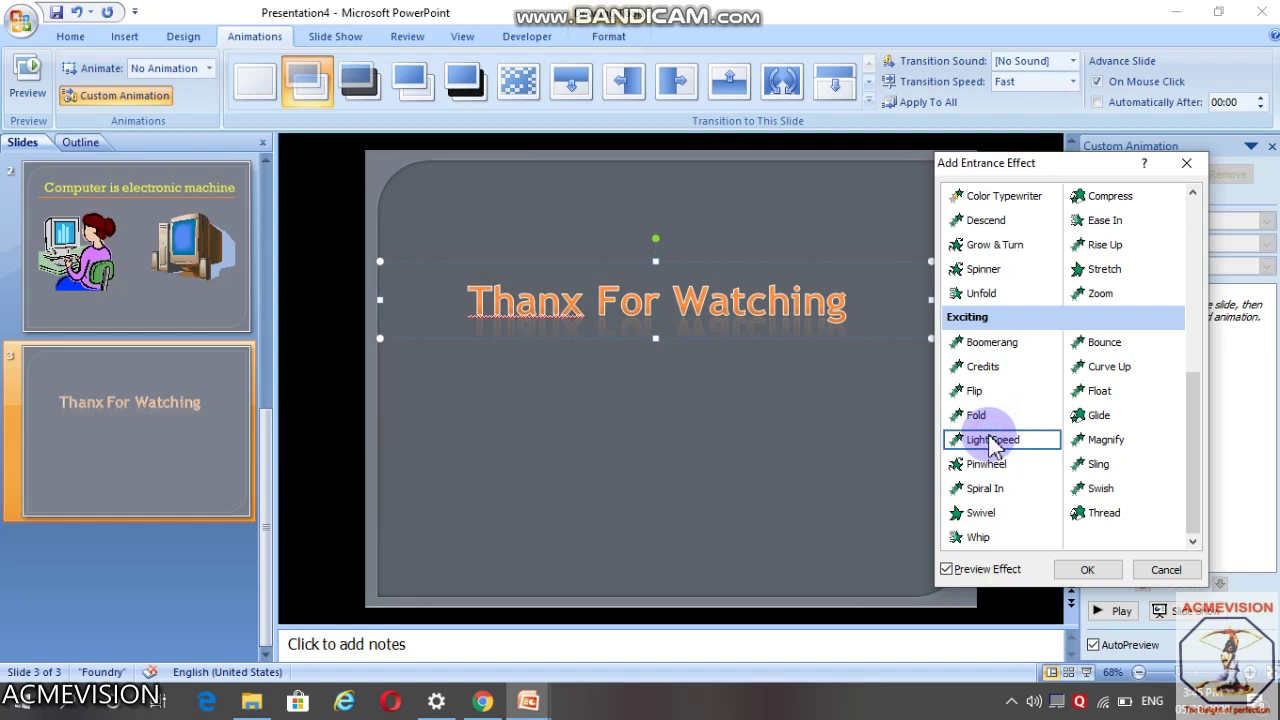
left_click(1088, 570)
left_click(1195, 221)
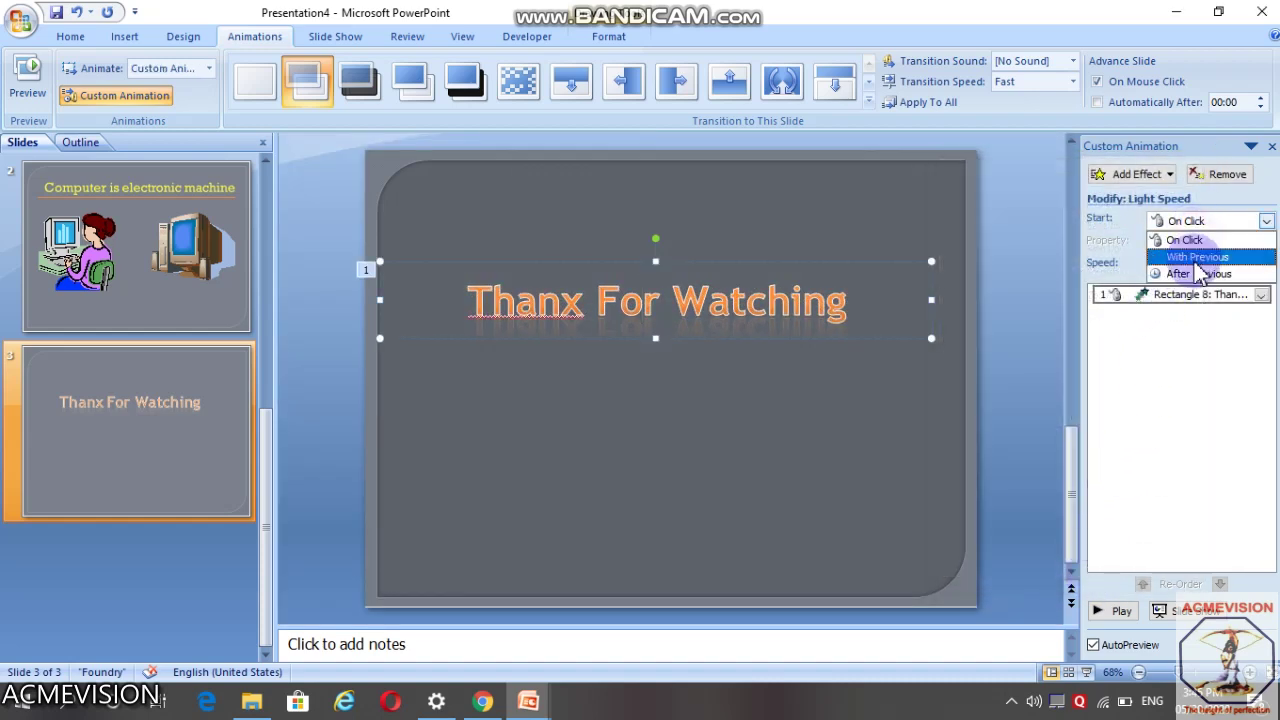
left_click(1198, 273)
left_click(1266, 265)
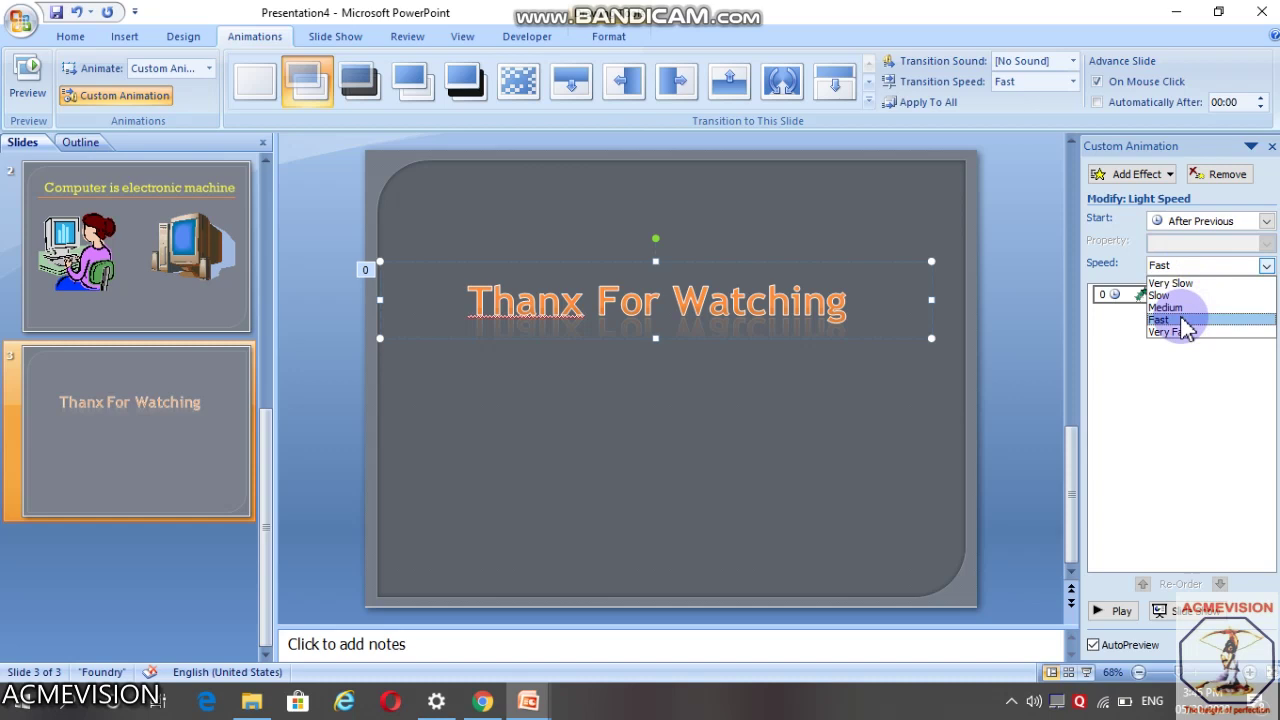
left_click(1168, 307)
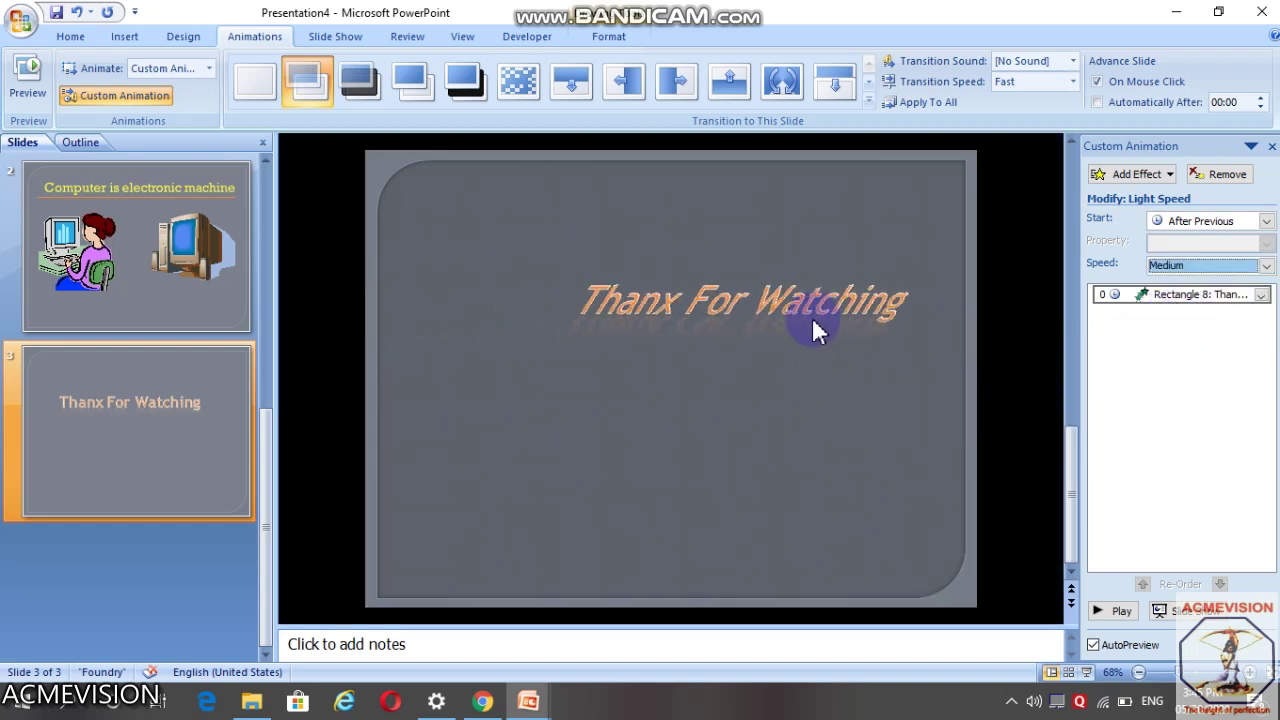
left_click(1130, 175)
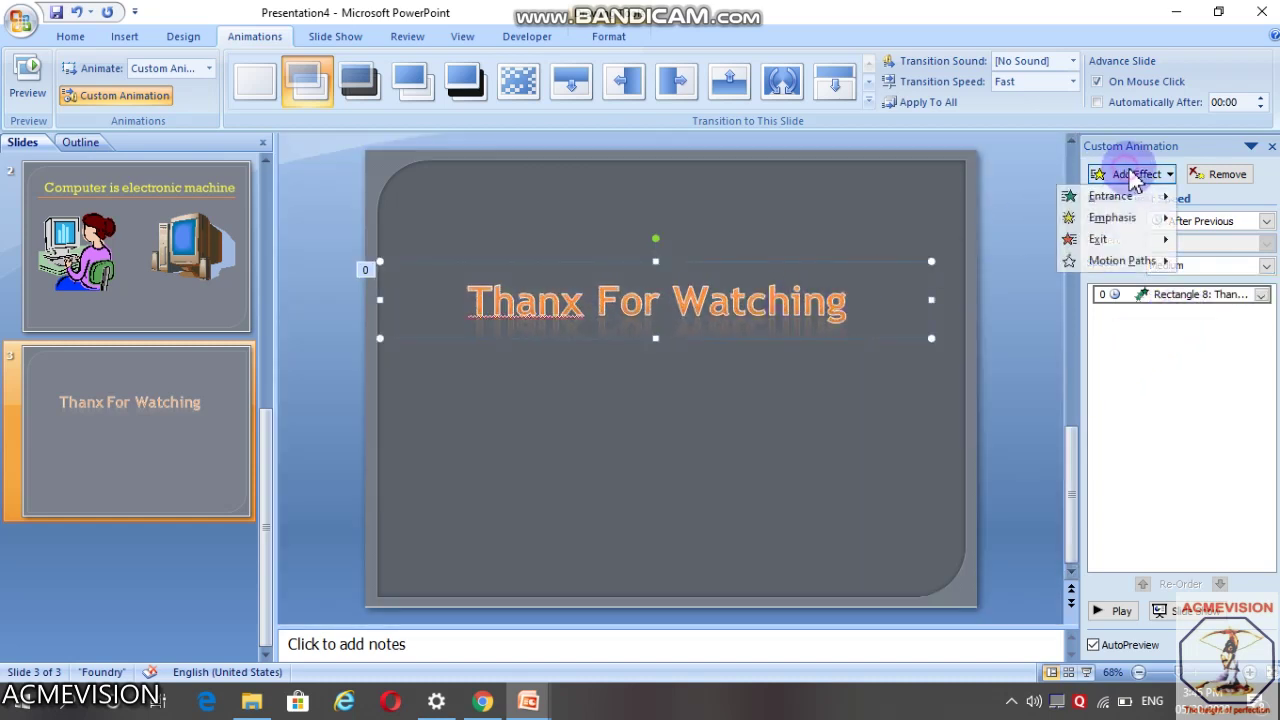
mouse_move(1110, 239)
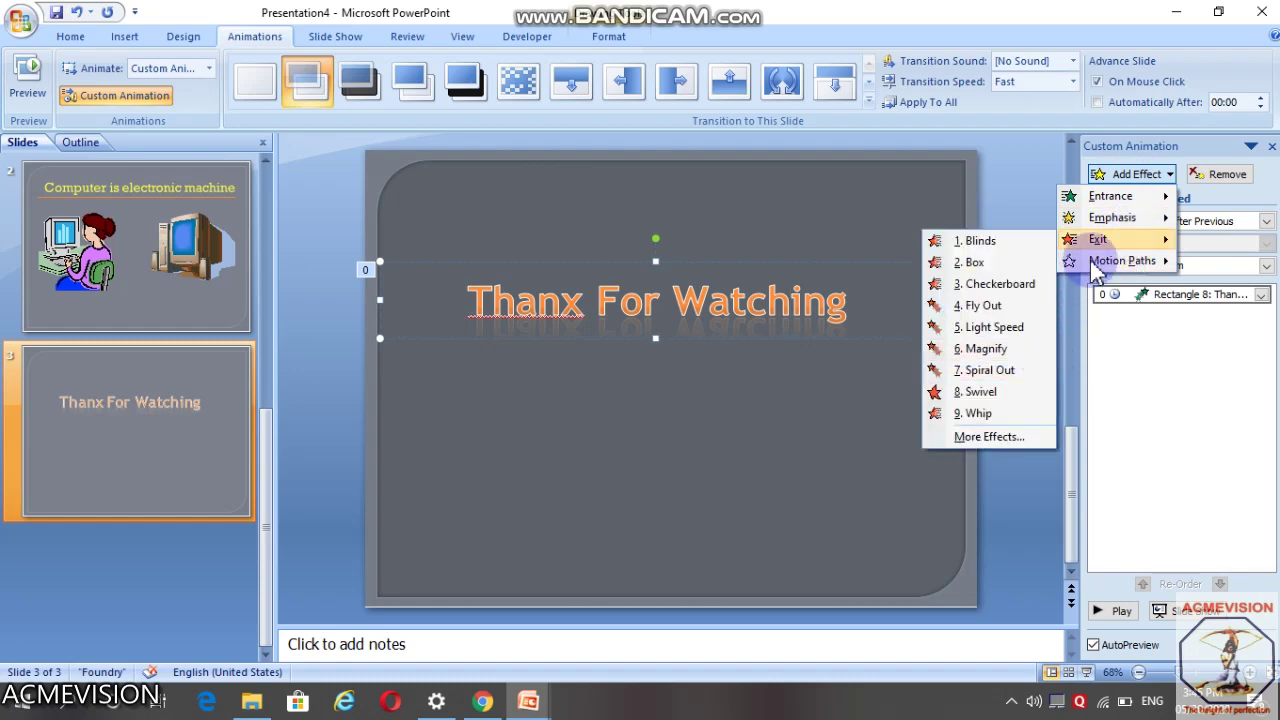
Step: Add a Spinner exit to the 'Thanx For Watching' title, After Previous at Medium speed
left_click(992, 437)
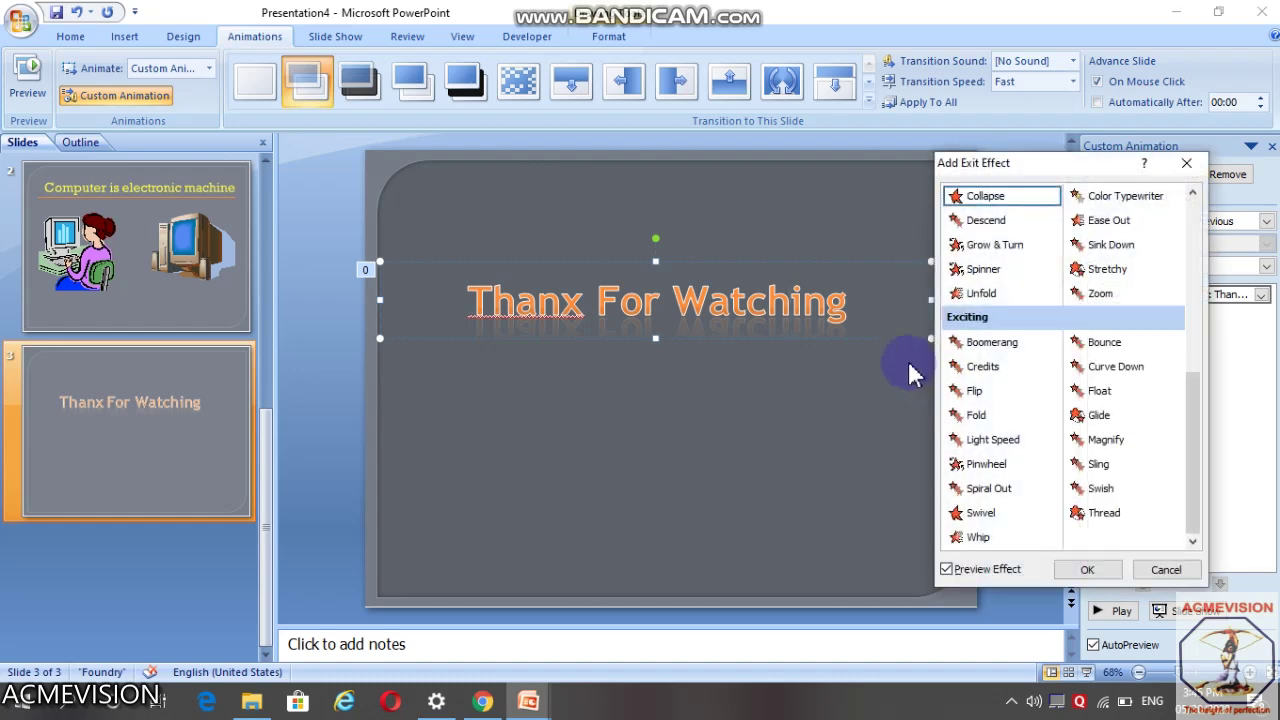
left_click(985, 271)
left_click(1087, 569)
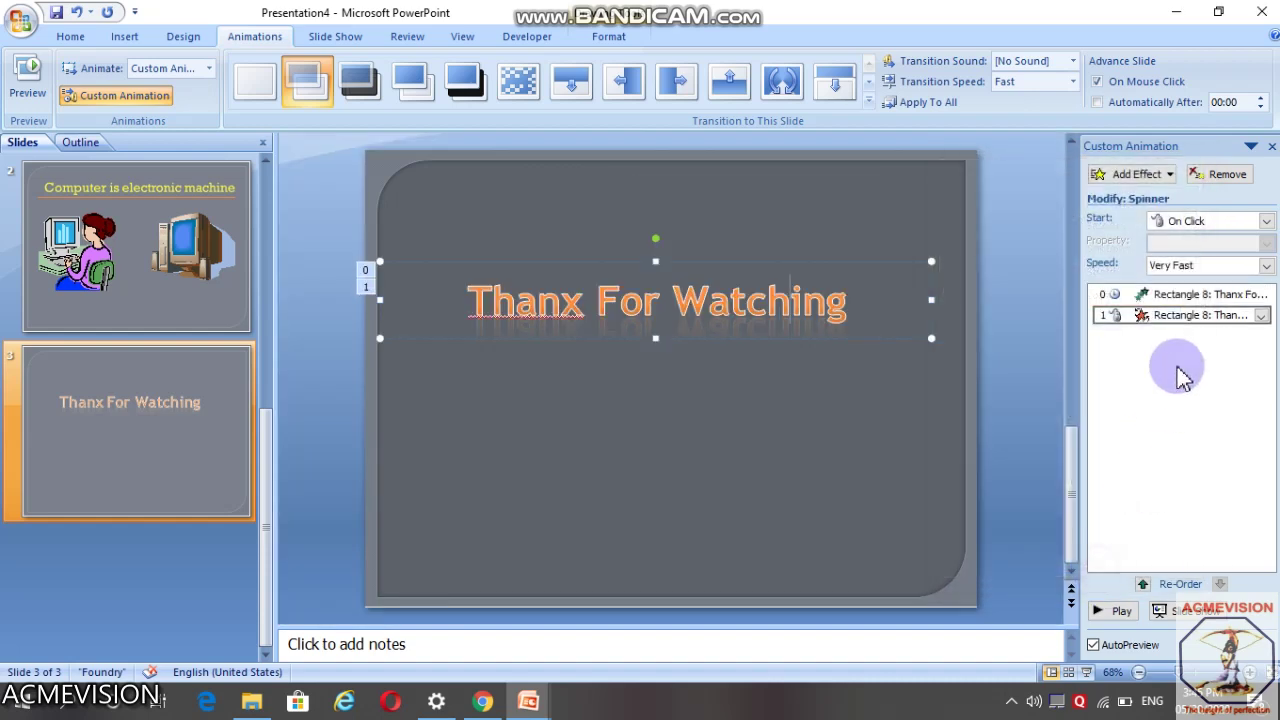
left_click(1205, 222)
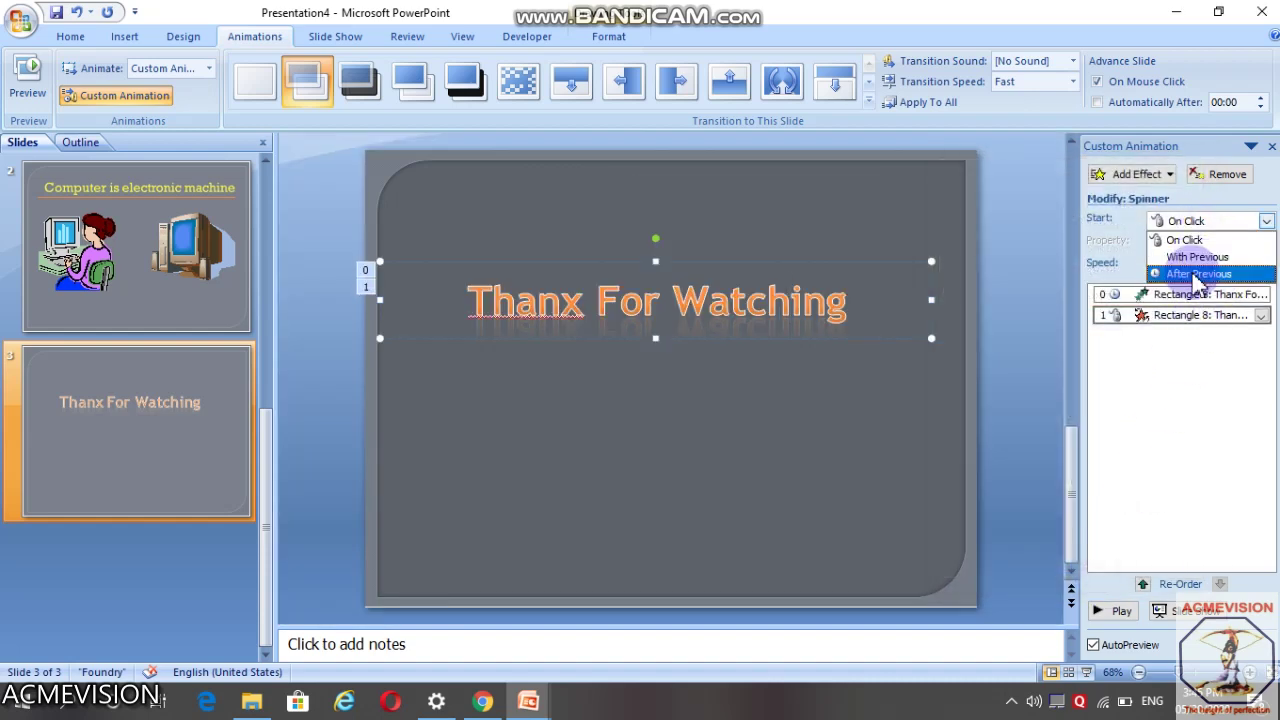
left_click(1200, 274)
left_click(1200, 265)
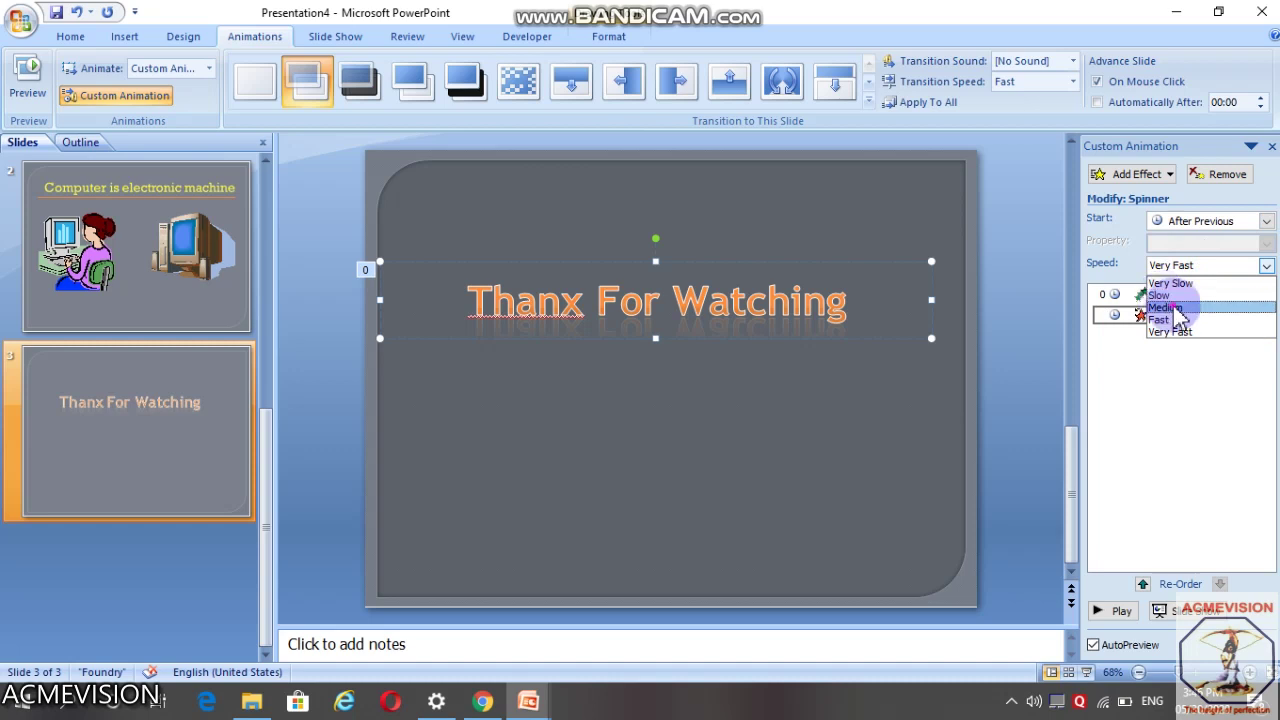
left_click(1170, 308)
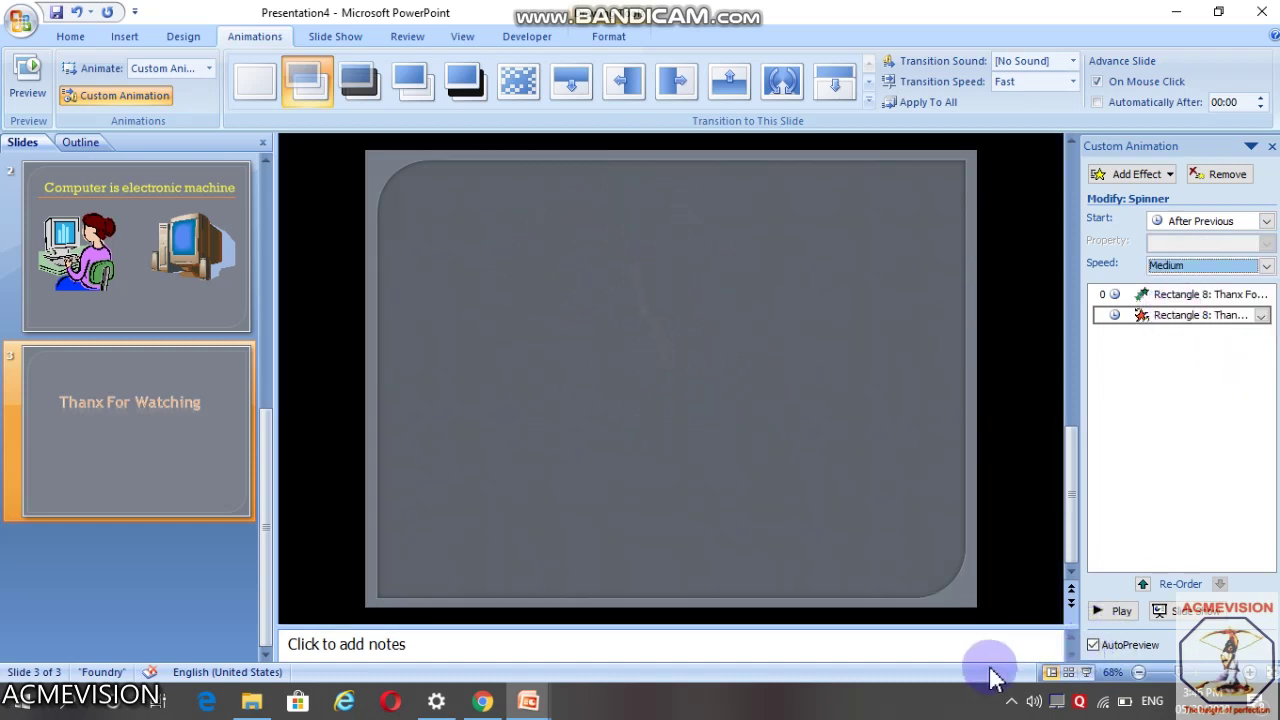
Step: Run the slide show From Beginning through all three slides, then end it
left_click(350, 40)
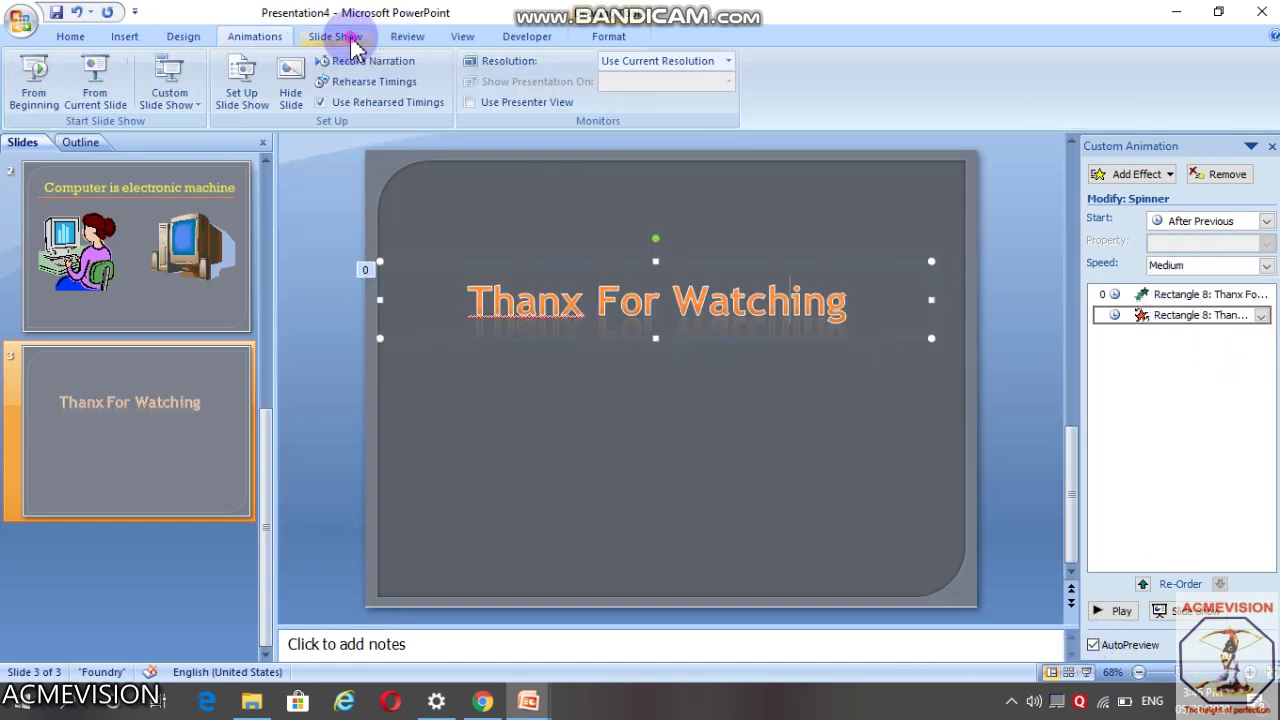
left_click(35, 88)
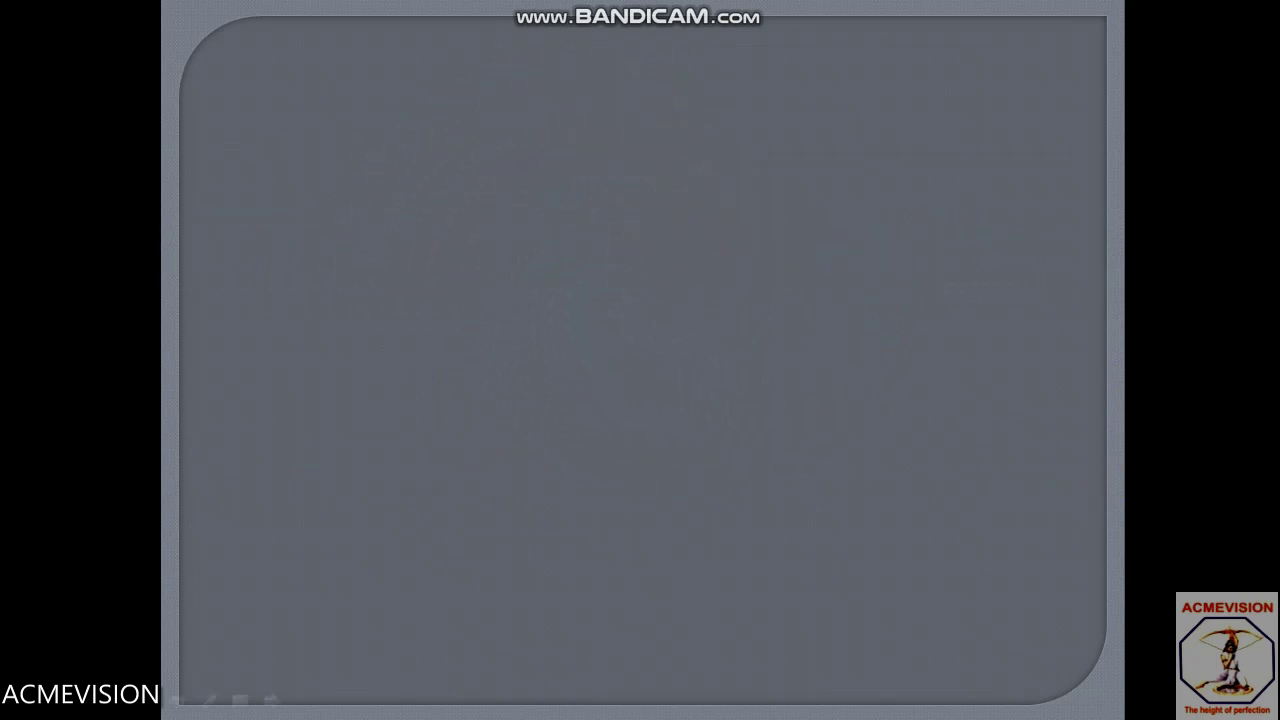
left_click(1036, 162)
left_click(1036, 165)
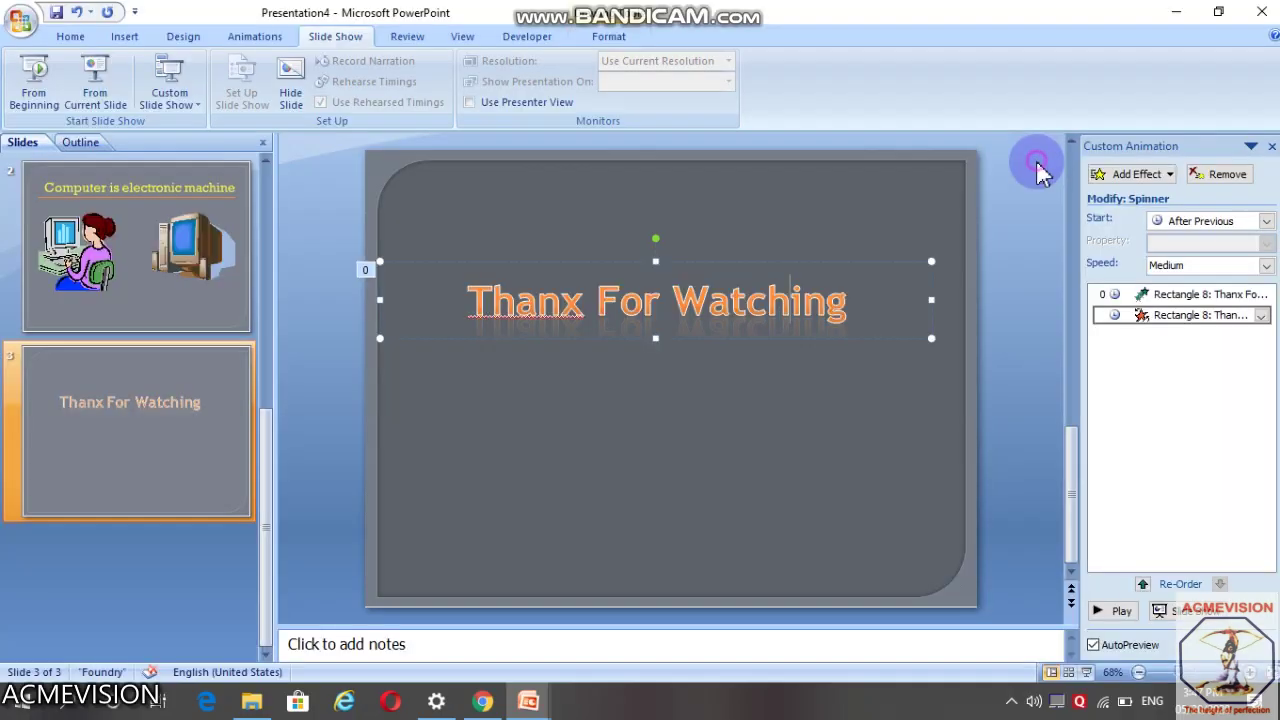